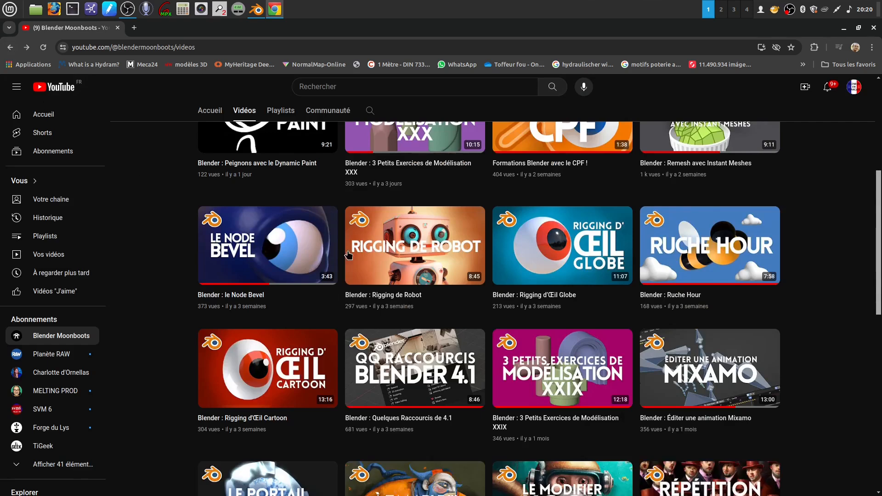
{"action": "scroll", "coordinate": [433, 197], "scroll_direction": "up", "scroll_amount": 5}
{"action": "scroll", "coordinate": [456, 332], "scroll_direction": "down", "scroll_amount": 3}
{"action": "mouse_move", "coordinate": [434, 245]}
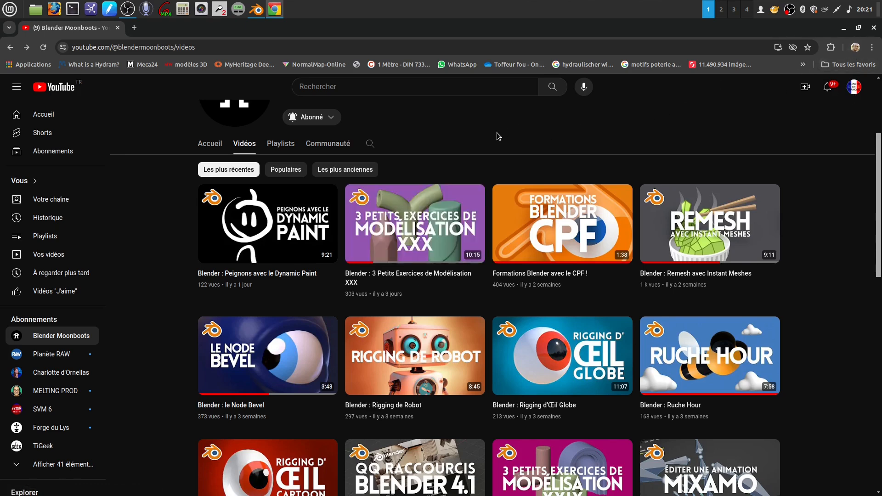
Minimize the browser, switch to Blender and dismiss its splash screen
{"action": "mouse_move", "coordinate": [277, 245]}
{"action": "left_click", "coordinate": [874, 27]}
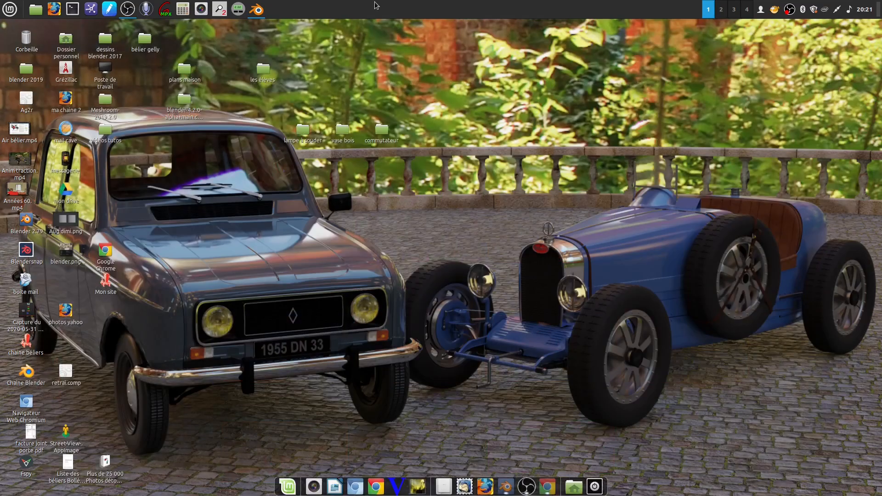
{"action": "left_click", "coordinate": [256, 59]}
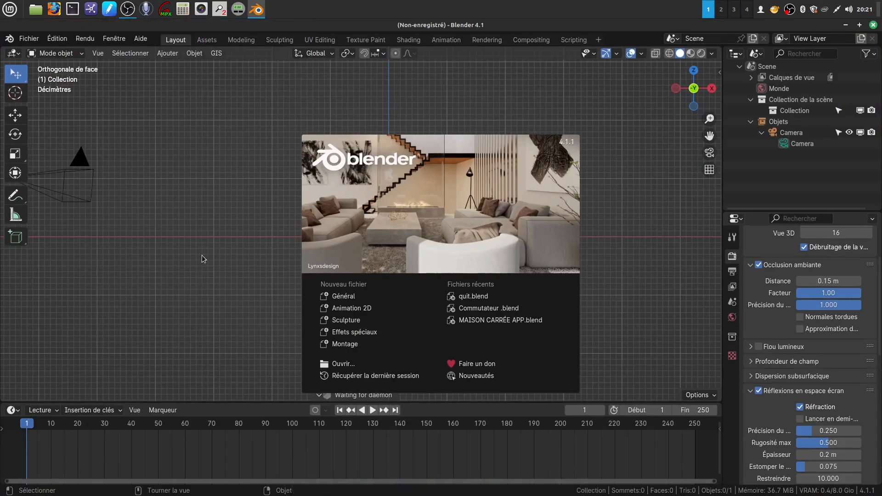
{"action": "left_click", "coordinate": [230, 257]}
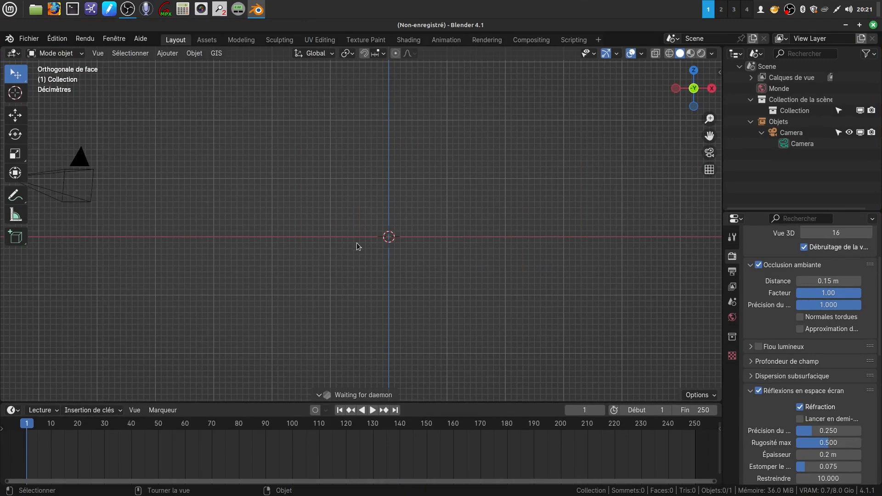
Add a mesh circle at the world origin and set its vertex count to 8
{"action": "middle_click_drag", "start_coordinate": [413, 285], "coordinate": [402, 284], "text": "shift"}
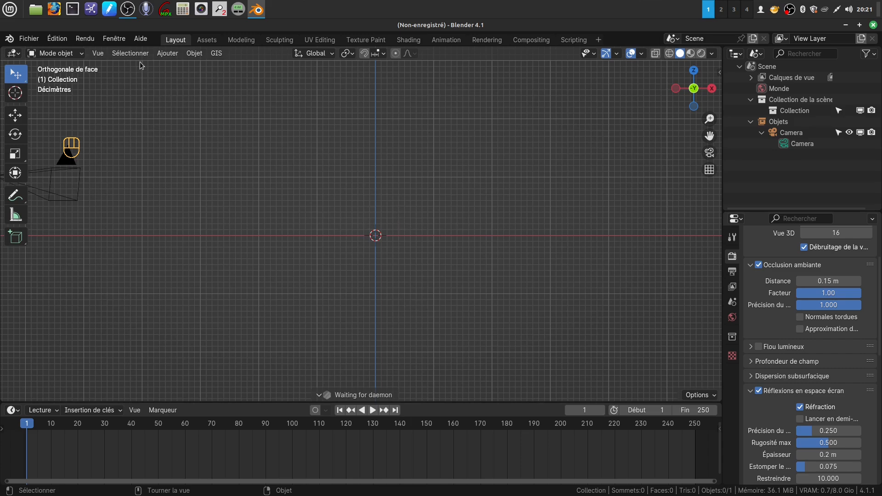
{"action": "left_click", "coordinate": [167, 54]}
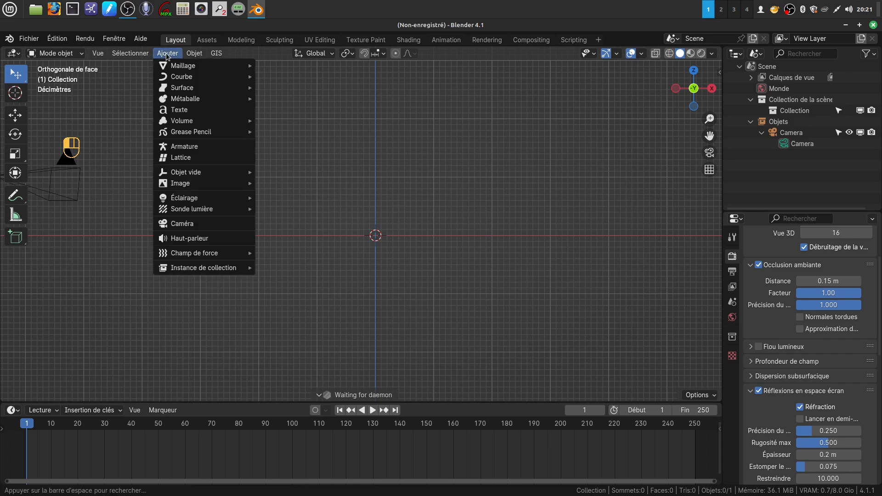
{"action": "mouse_move", "coordinate": [176, 68]}
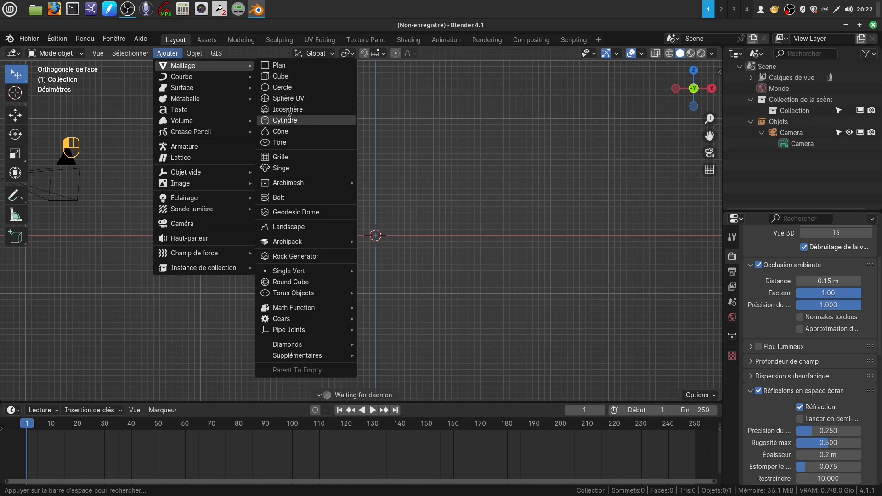
{"action": "left_click", "coordinate": [282, 87]}
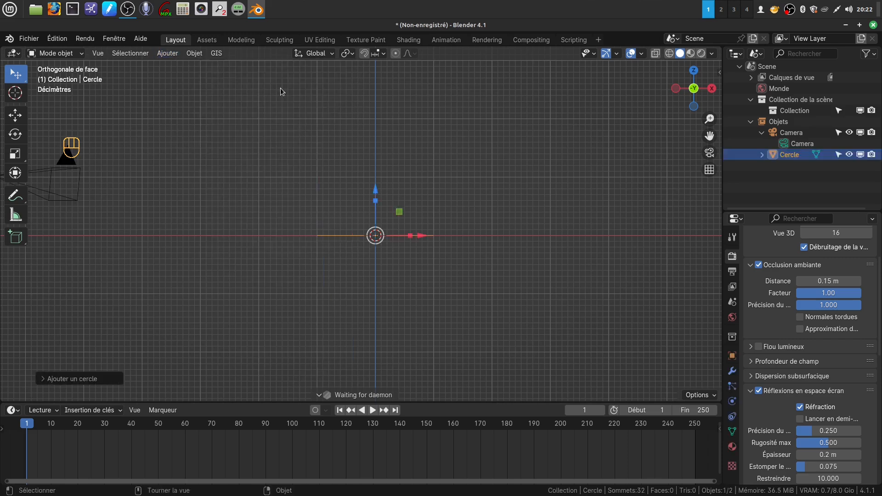
{"action": "left_click", "coordinate": [44, 380]}
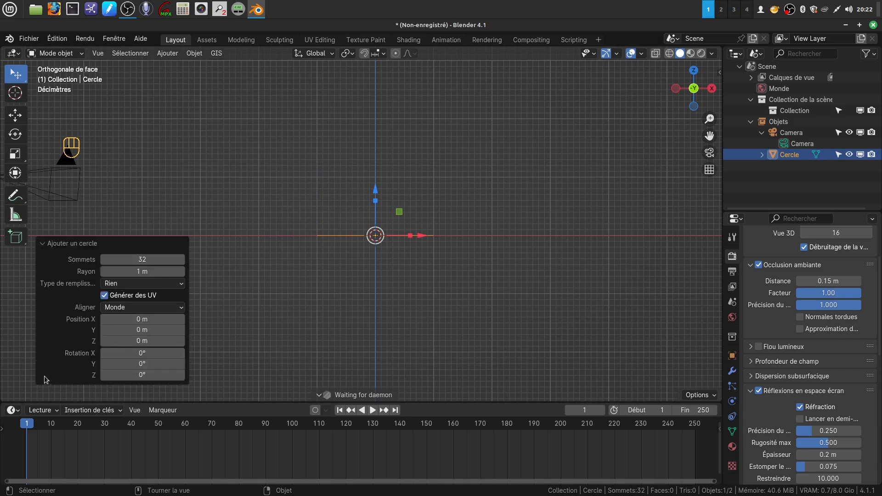
{"action": "left_click", "coordinate": [155, 260]}
{"action": "key", "text": "BackSpace"}
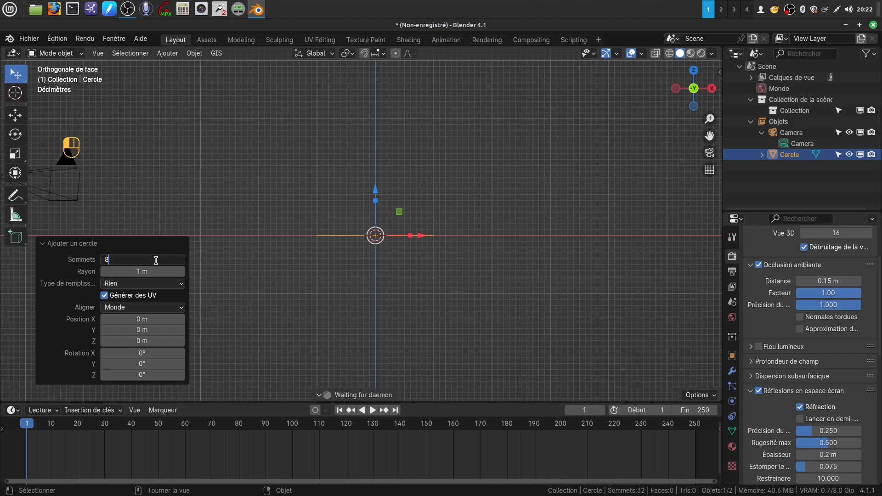
{"action": "key", "text": "Return"}
Extrude the circle straight up along Z in Edit Mode into an open tube about 5 m tall
{"action": "scroll", "coordinate": [464, 310], "scroll_direction": "down", "scroll_amount": 2}
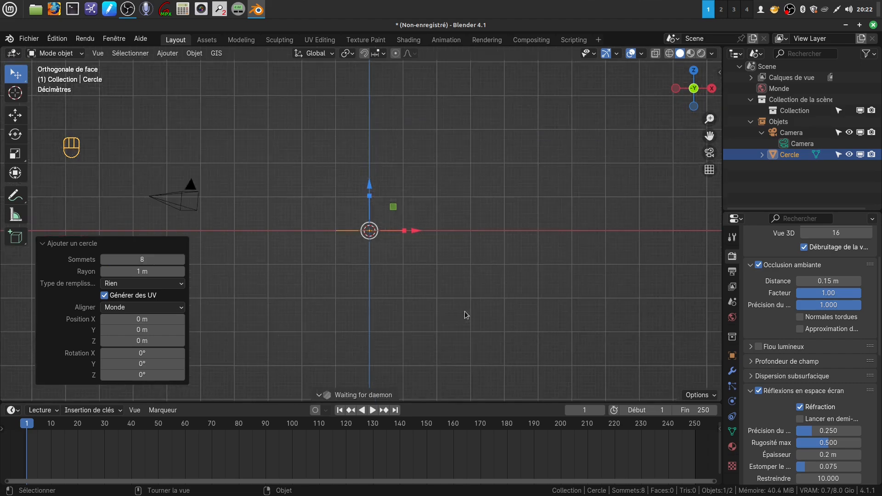
{"action": "middle_click_drag", "start_coordinate": [442, 299], "coordinate": [431, 365], "text": "shift"}
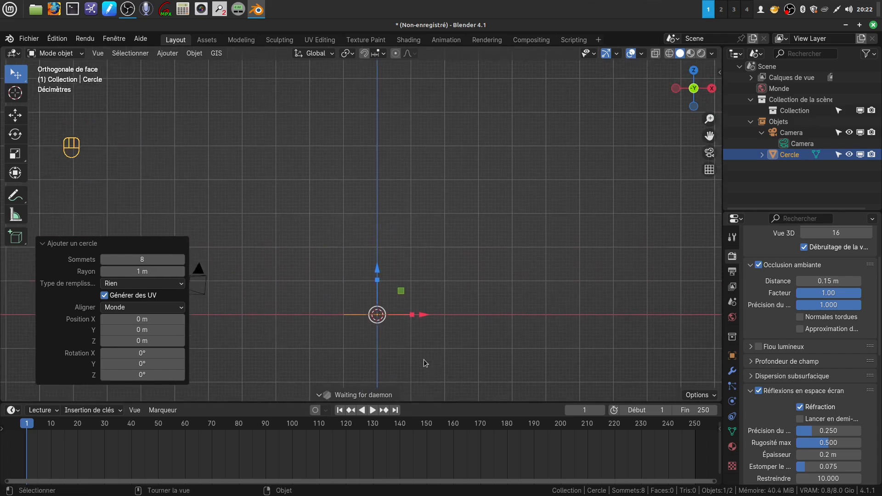
{"action": "key", "text": "Tab"}
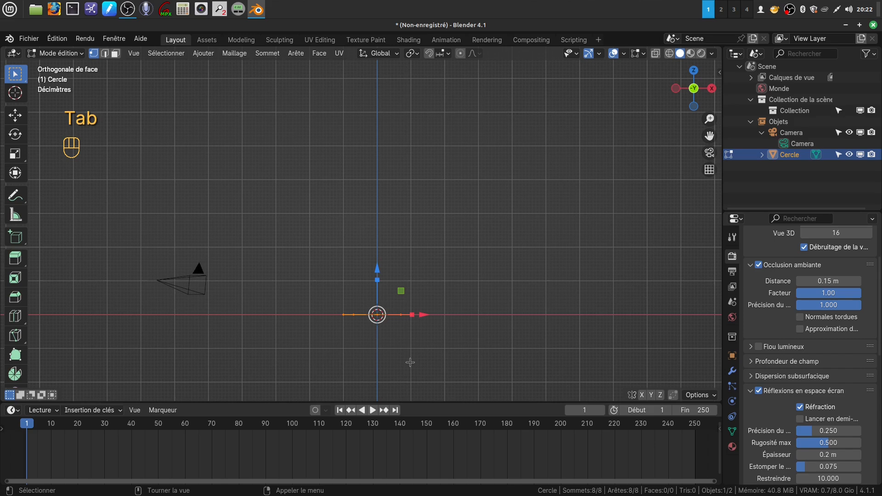
{"action": "key", "text": "e"}
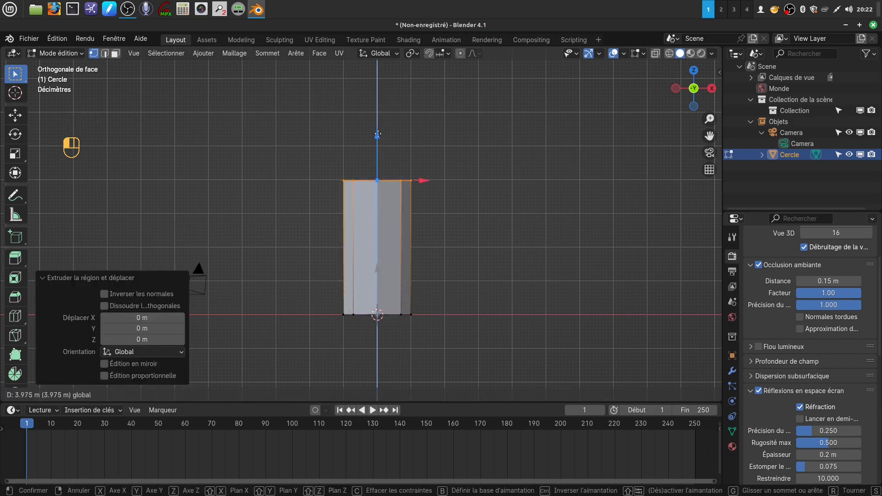
{"action": "left_click", "coordinate": [377, 134]}
{"action": "middle_click_drag", "start_coordinate": [472, 227], "coordinate": [448, 243], "text": "shift"}
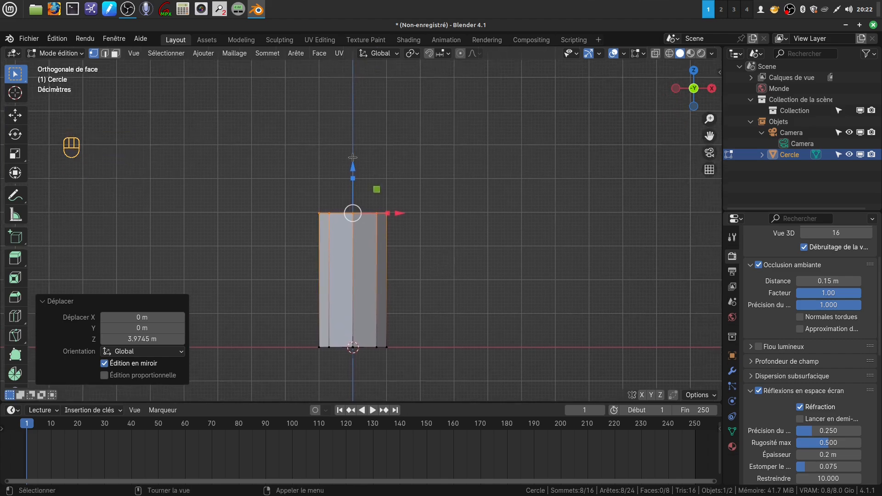
{"action": "left_click_drag", "start_coordinate": [352, 168], "coordinate": [338, 129]}
{"action": "scroll", "coordinate": [451, 253], "scroll_direction": "up", "scroll_amount": 5}
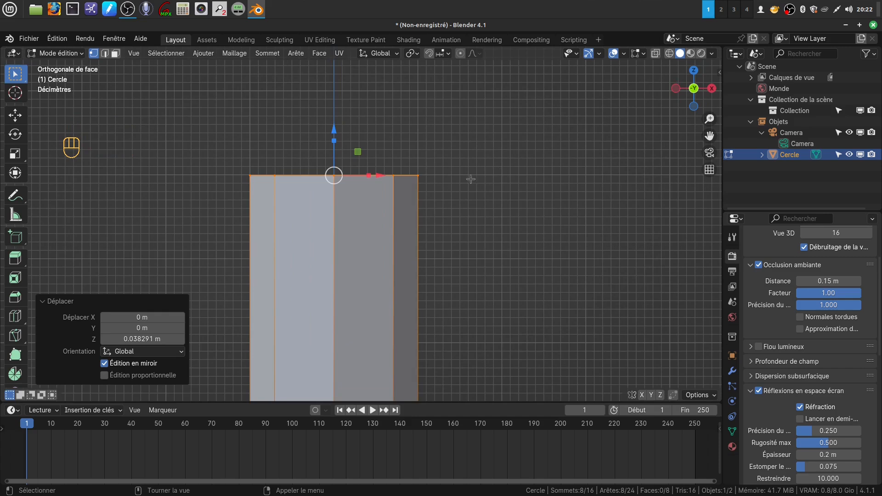
Place the 3D cursor just outside the tube's right side, level with its upper rim, at about X 1.4 m and Z 5 m
{"action": "left_click", "coordinate": [15, 94]}
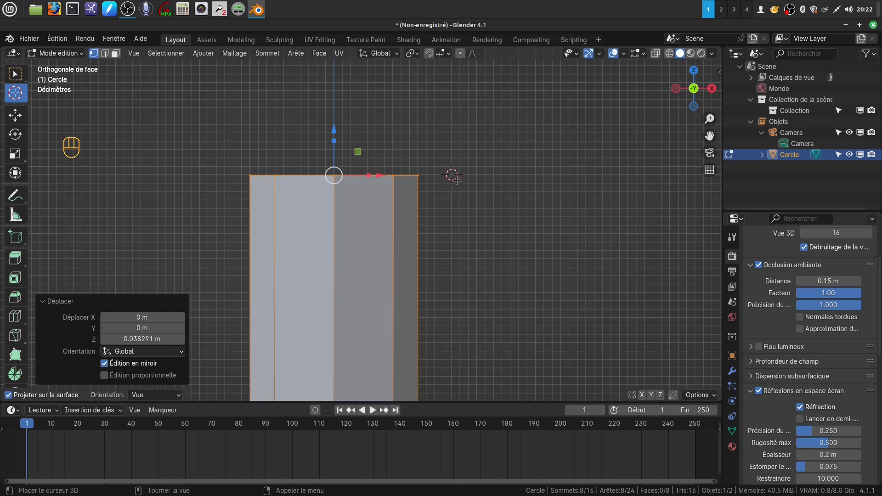
{"action": "scroll", "coordinate": [547, 268], "scroll_direction": "down", "scroll_amount": 4}
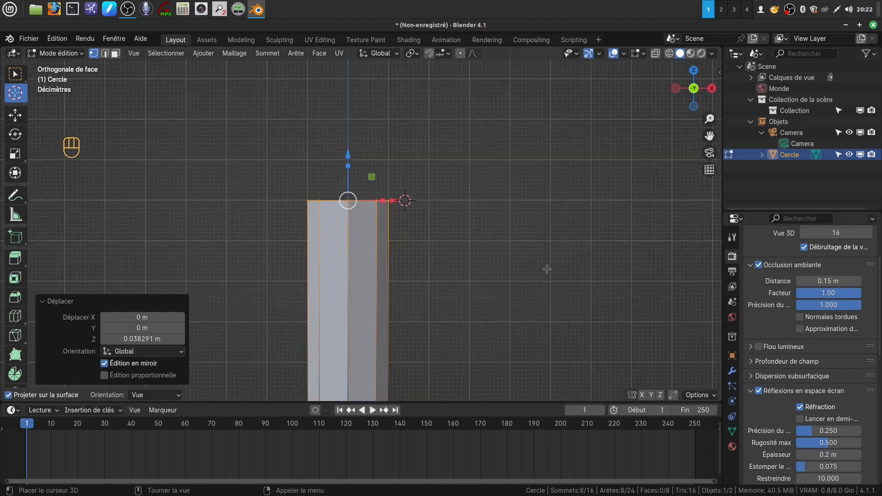
{"action": "left_click", "coordinate": [14, 74]}
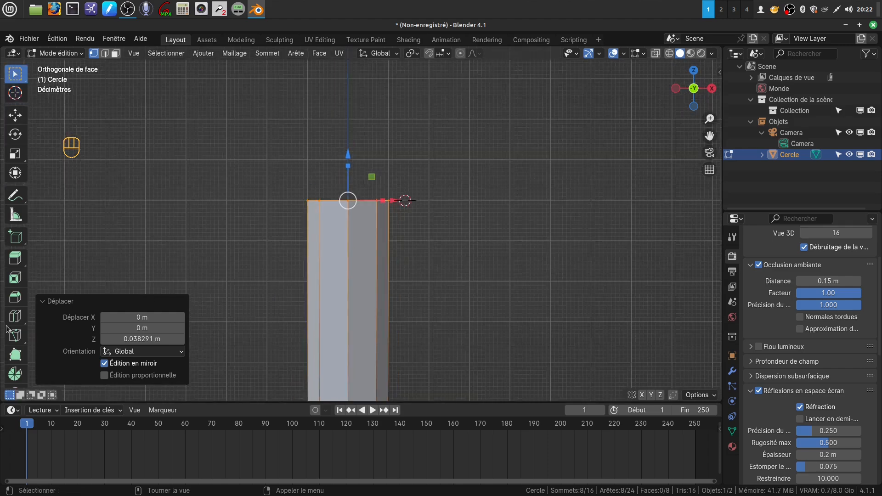
Spin the tube's upper ring around the Y axis about the 3D cursor, using 3 steps
{"action": "left_click", "coordinate": [19, 378]}
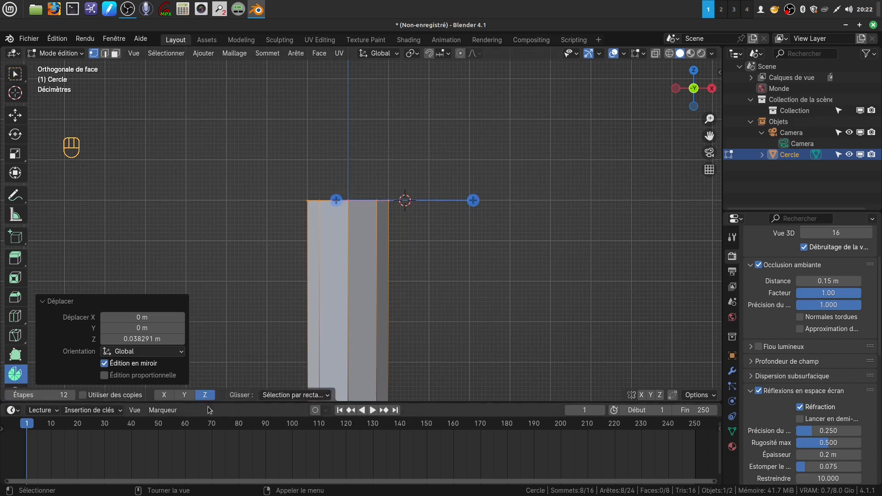
{"action": "left_click", "coordinate": [184, 395]}
{"action": "left_click", "coordinate": [473, 269]}
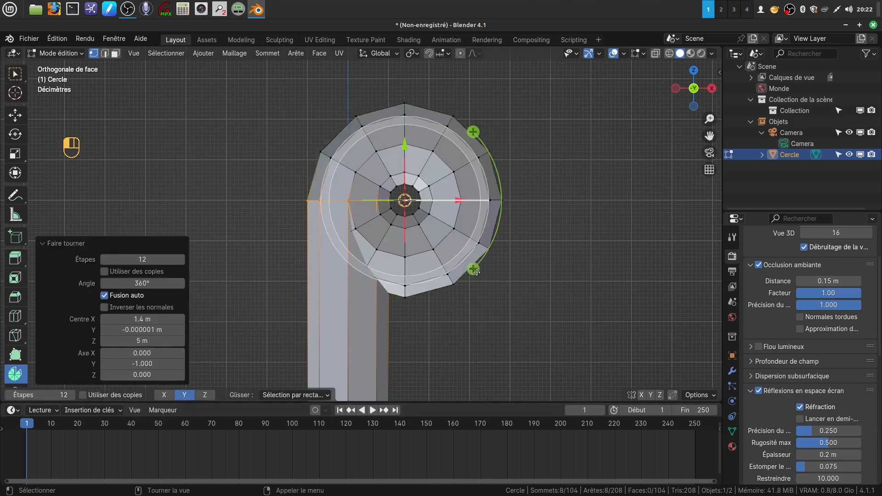
{"action": "left_click", "coordinate": [151, 259]}
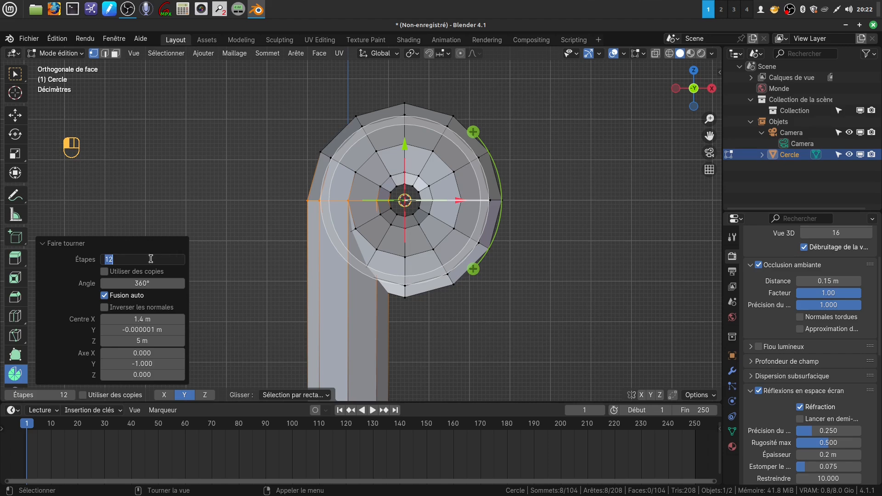
{"action": "key", "text": "BackSpace"}
{"action": "type", "text": "3"}
{"action": "key", "text": "Return"}
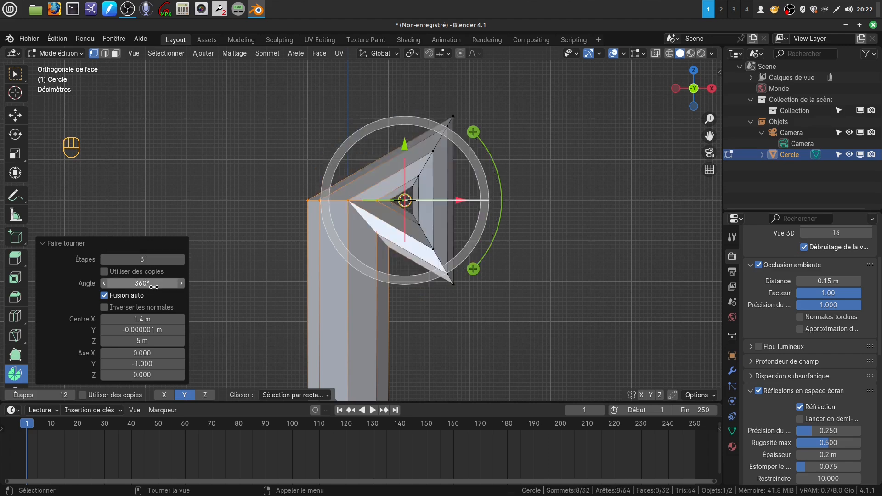
Set the spin's angle to 82.7° to bend the tube into an elbow
{"action": "left_click", "coordinate": [154, 286]}
{"action": "key", "text": "BackSpace"}
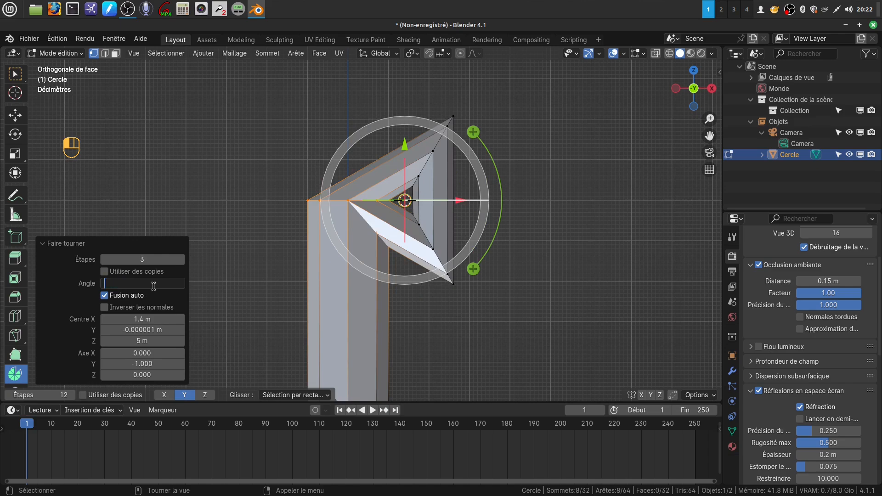
{"action": "type", "text": "40"}
{"action": "key", "text": "Return"}
{"action": "scroll", "coordinate": [488, 272], "scroll_direction": "down", "scroll_amount": 1}
{"action": "scroll", "coordinate": [488, 272], "scroll_direction": "down", "scroll_amount": 1}
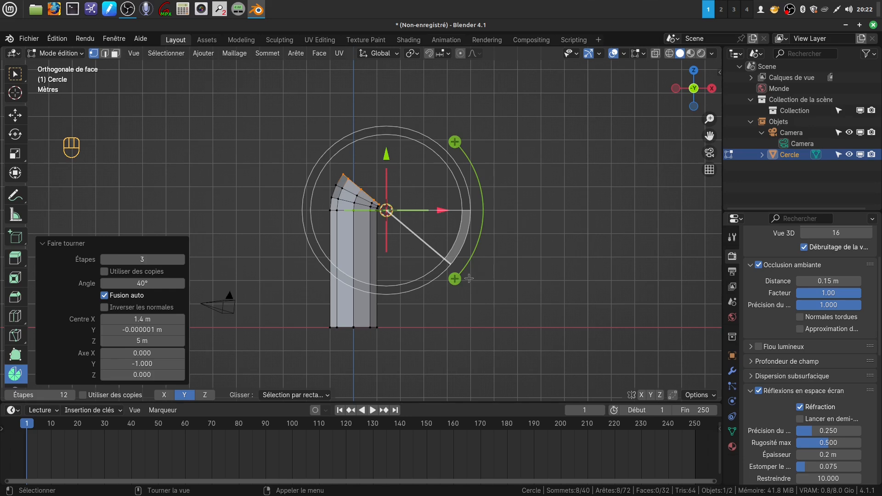
{"action": "mouse_move", "coordinate": [131, 283]}
{"action": "left_mouse_down"}
{"action": "mouse_move", "coordinate": [154, 283]}
{"action": "mouse_move", "coordinate": [108, 278]}
{"action": "mouse_move", "coordinate": [138, 283]}
{"action": "left_mouse_up"}
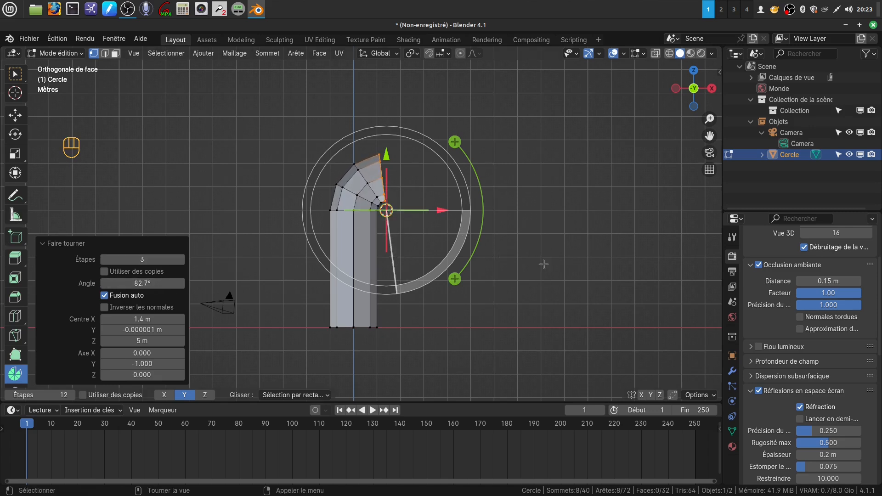
Extrude the elbow's open end outward by about 4.72 m in X and 0.49 m in Z, and return to Object Mode
{"action": "key", "text": "e"}
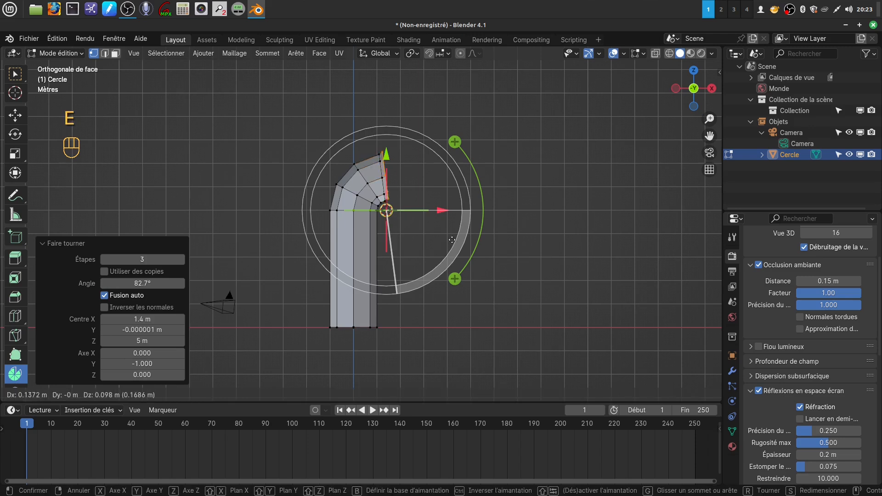
{"action": "left_click", "coordinate": [555, 232]}
{"action": "middle_click_drag", "start_coordinate": [475, 242], "coordinate": [498, 233], "text": "shift"}
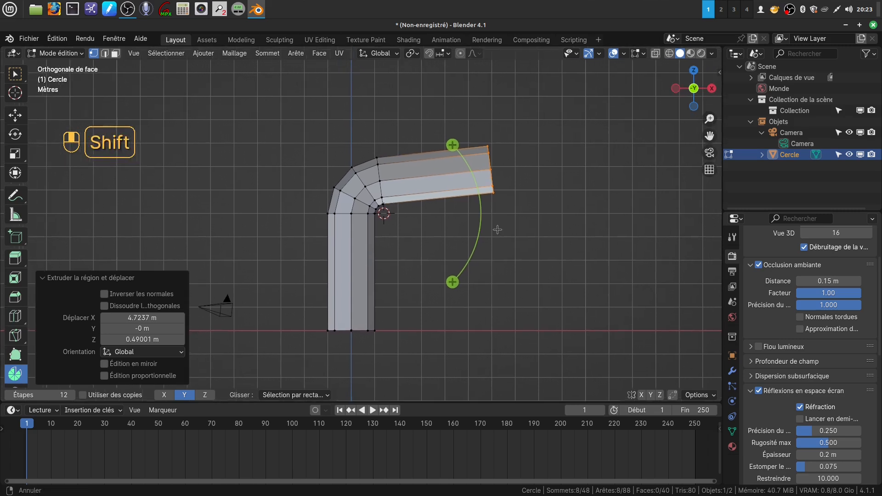
{"action": "middle_click_drag", "start_coordinate": [397, 220], "coordinate": [378, 231], "text": "shift"}
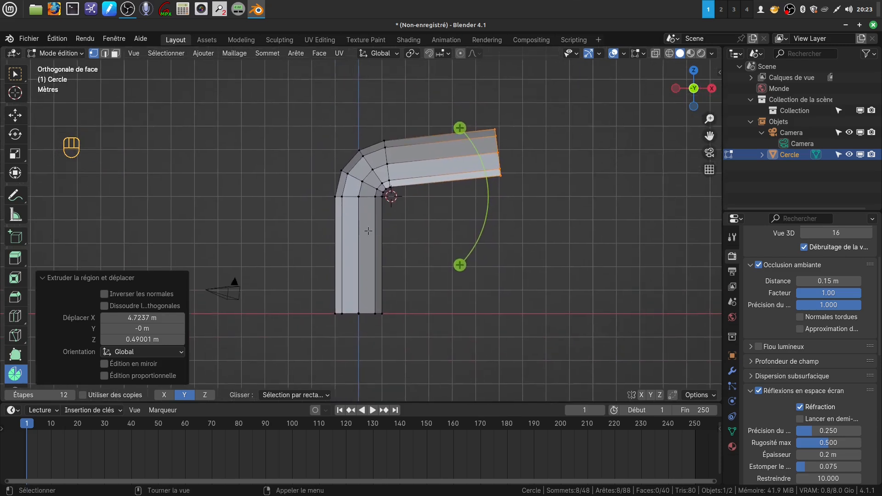
{"action": "key", "text": "Tab"}
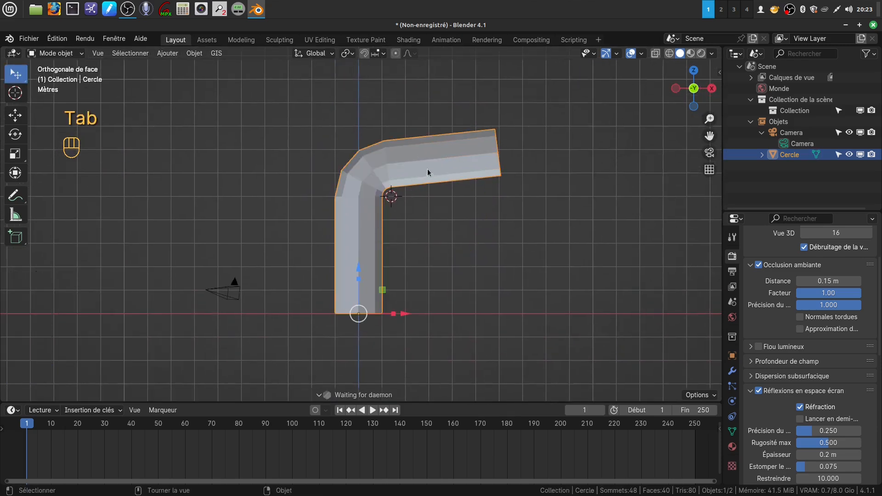
{"action": "key", "text": "Tab"}
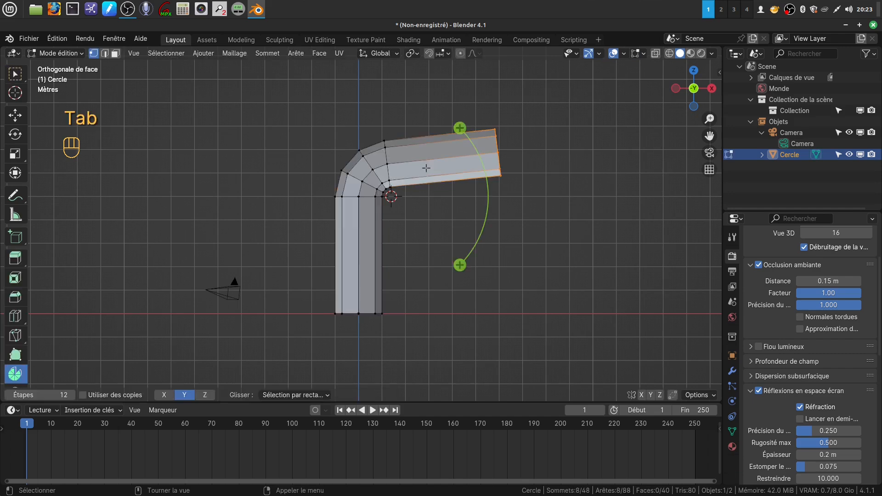
{"action": "key", "text": "Tab"}
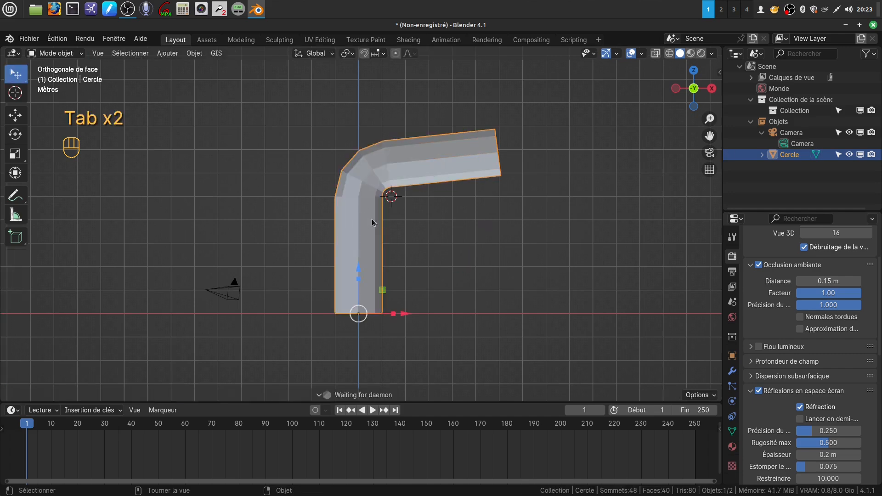
{"action": "middle_click_drag", "start_coordinate": [393, 213], "coordinate": [372, 218], "text": "shift"}
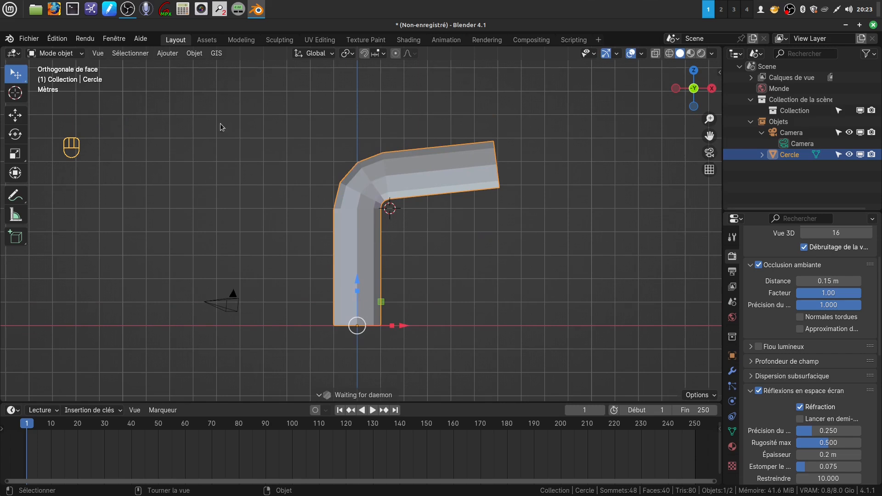
{"action": "scroll", "coordinate": [475, 239], "scroll_direction": "up", "scroll_amount": 1}
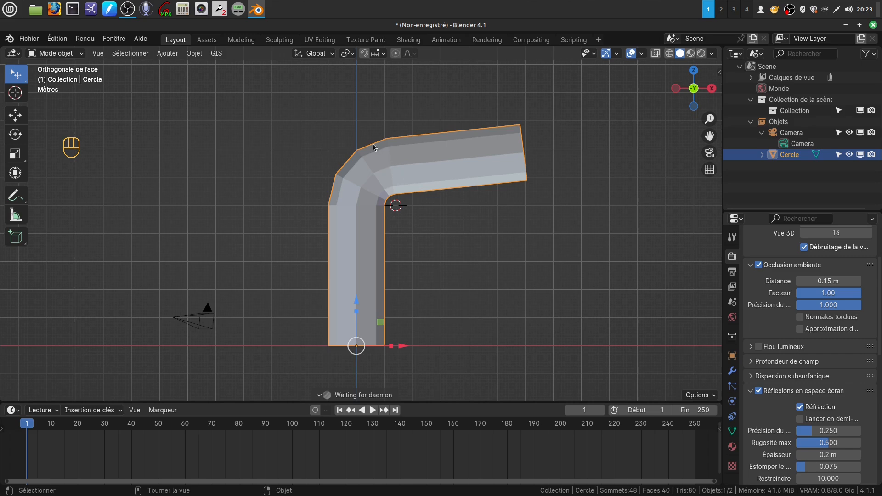
{"action": "scroll", "coordinate": [470, 271], "scroll_direction": "down", "scroll_amount": 2}
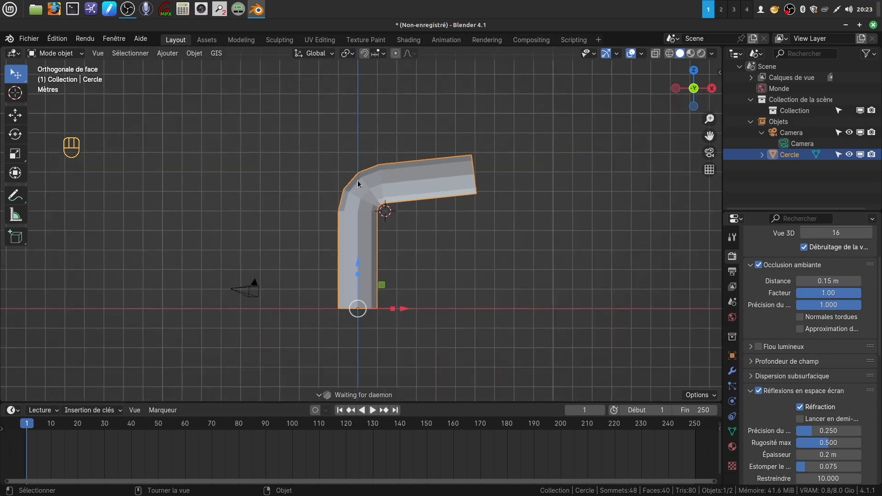
Add a Mirror modifier across the X axis to the bent tube
{"action": "scroll", "coordinate": [481, 269], "scroll_direction": "up", "scroll_amount": 1}
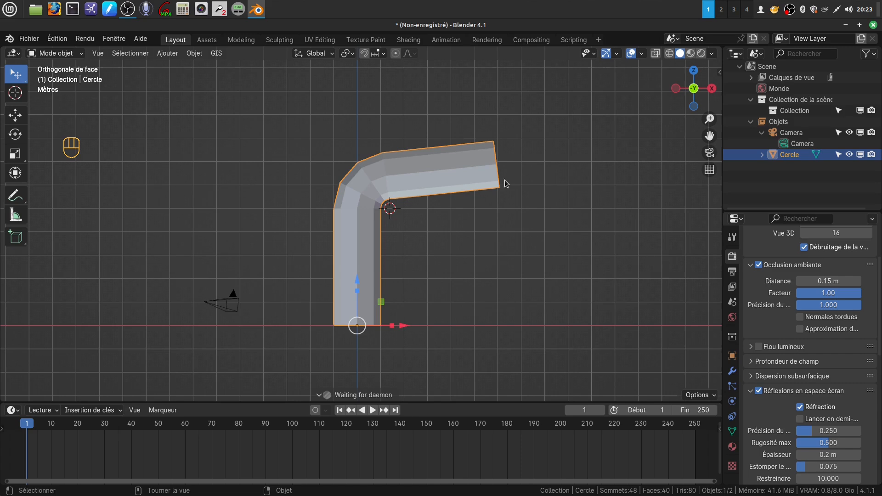
{"action": "left_click", "coordinate": [732, 372]}
{"action": "left_click", "coordinate": [800, 256]}
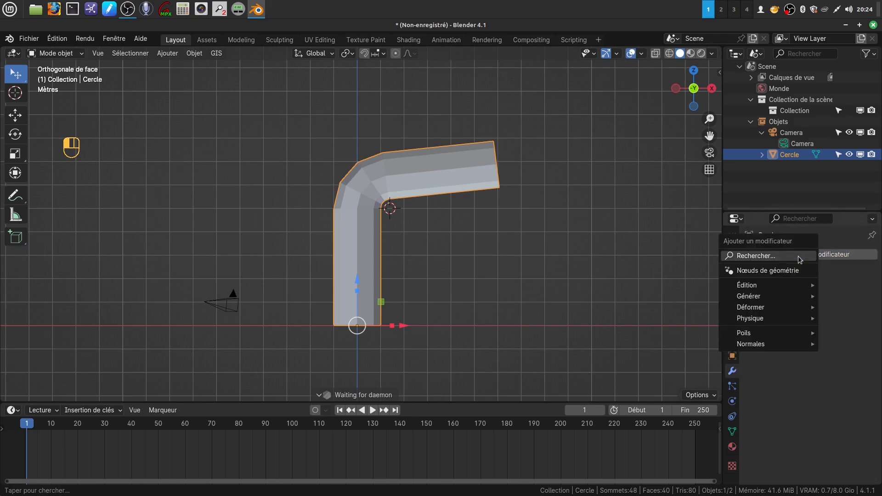
{"action": "mouse_move", "coordinate": [761, 287]}
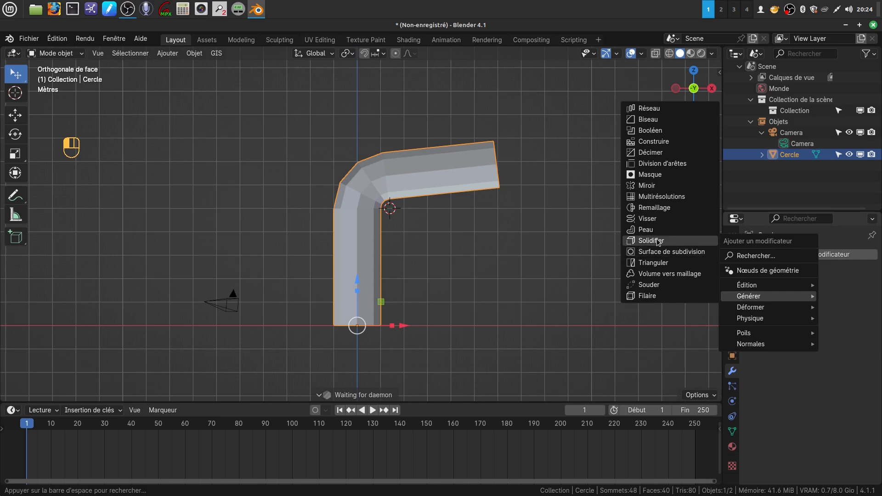
{"action": "left_click", "coordinate": [647, 185]}
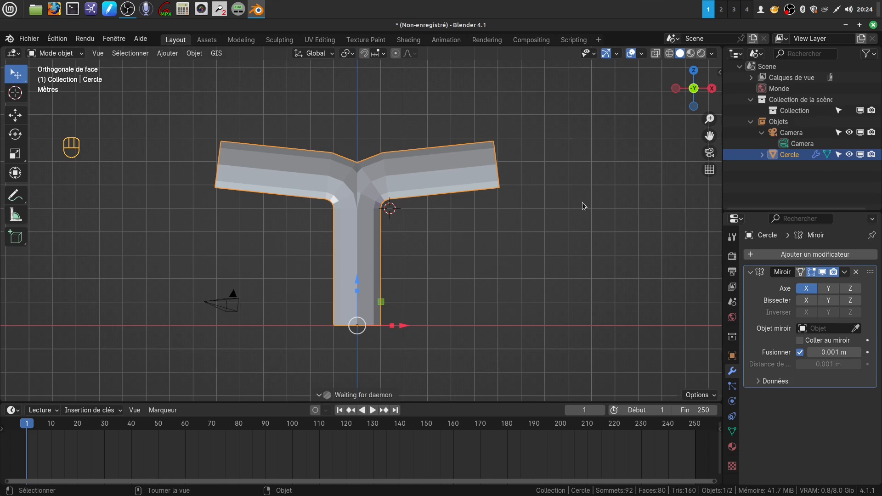
{"action": "middle_click_drag", "start_coordinate": [540, 204], "coordinate": [547, 240], "text": "shift"}
{"action": "scroll", "coordinate": [551, 235], "scroll_direction": "up", "scroll_amount": 1}
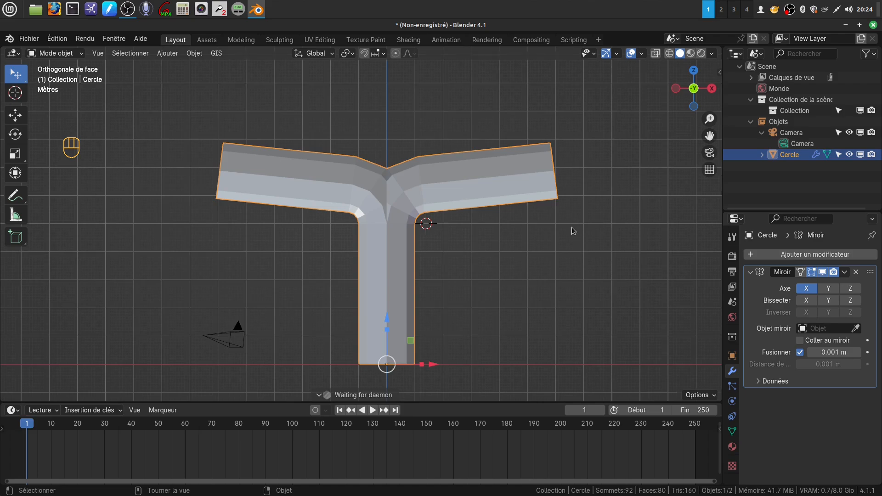
Move the mirrored tube freely by about -0.74 m in X, -0.53 m in Y and -3.11 m in Z
{"action": "middle_click_drag", "start_coordinate": [571, 227], "coordinate": [452, 222]}
{"action": "scroll", "coordinate": [432, 254], "scroll_direction": "up", "scroll_amount": 4}
{"action": "middle_click_drag", "start_coordinate": [462, 189], "coordinate": [676, 151]}
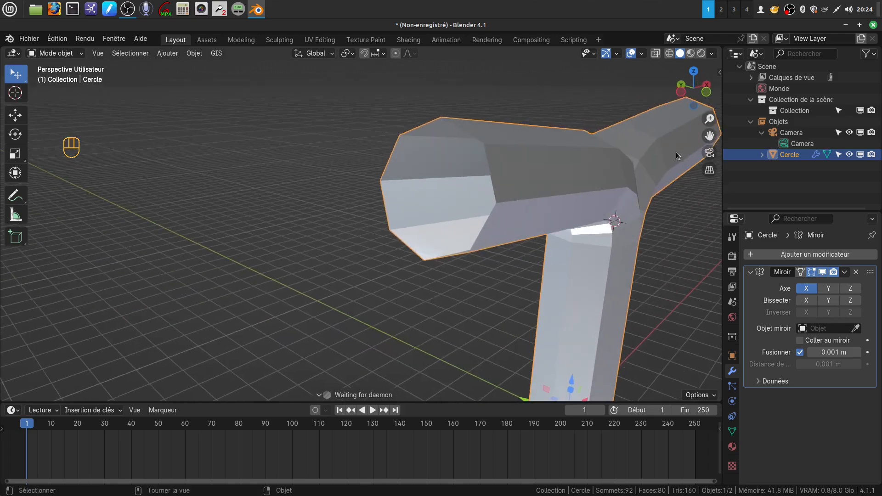
{"action": "left_click_drag", "start_coordinate": [676, 151], "coordinate": [640, 278]}
{"action": "middle_click_drag", "start_coordinate": [620, 320], "coordinate": [437, 203]}
{"action": "scroll", "coordinate": [522, 258], "scroll_direction": "up", "scroll_amount": 3}
{"action": "scroll", "coordinate": [523, 258], "scroll_direction": "up", "scroll_amount": 1}
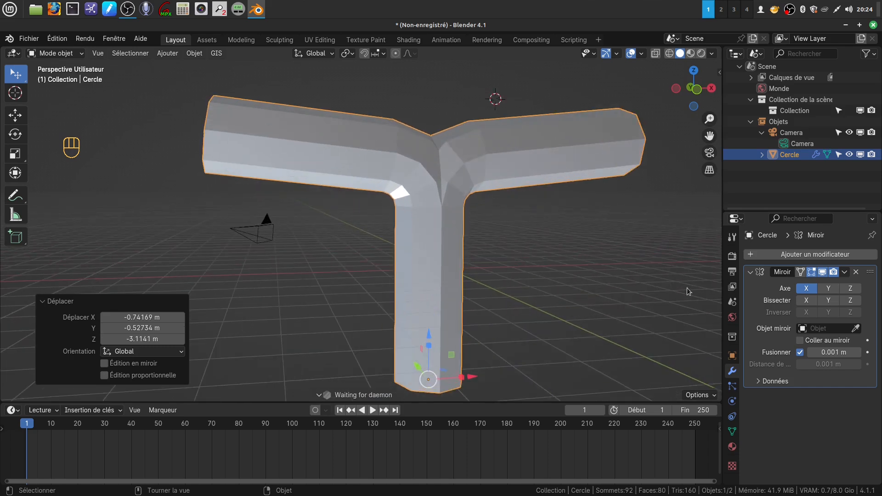
Enable bisecting along the X axis in the Mirror modifier to cut away the overlapping geometry
{"action": "left_click", "coordinate": [804, 301]}
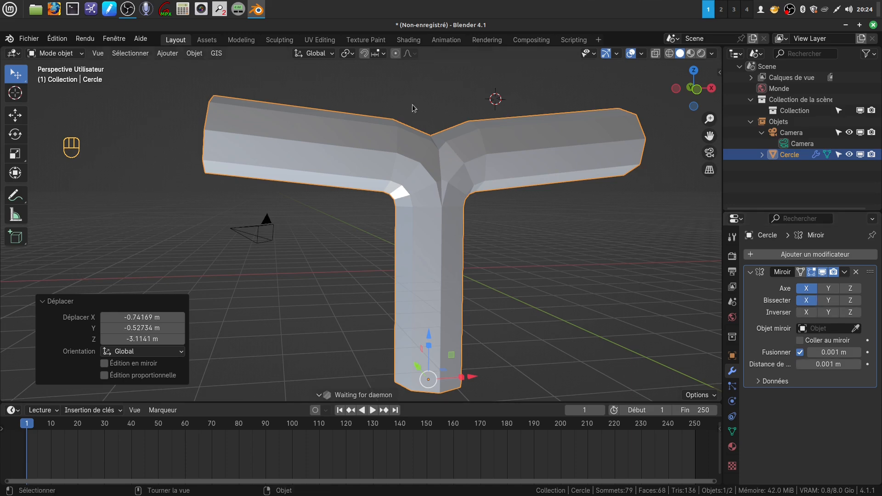
{"action": "mouse_move", "coordinate": [415, 227]}
{"action": "middle_mouse_down"}
{"action": "mouse_move", "coordinate": [537, 226]}
{"action": "mouse_move", "coordinate": [525, 236]}
{"action": "mouse_move", "coordinate": [524, 227]}
{"action": "mouse_move", "coordinate": [519, 247]}
{"action": "mouse_move", "coordinate": [418, 220]}
{"action": "middle_mouse_up"}
{"action": "scroll", "coordinate": [418, 221], "scroll_direction": "down", "scroll_amount": 3}
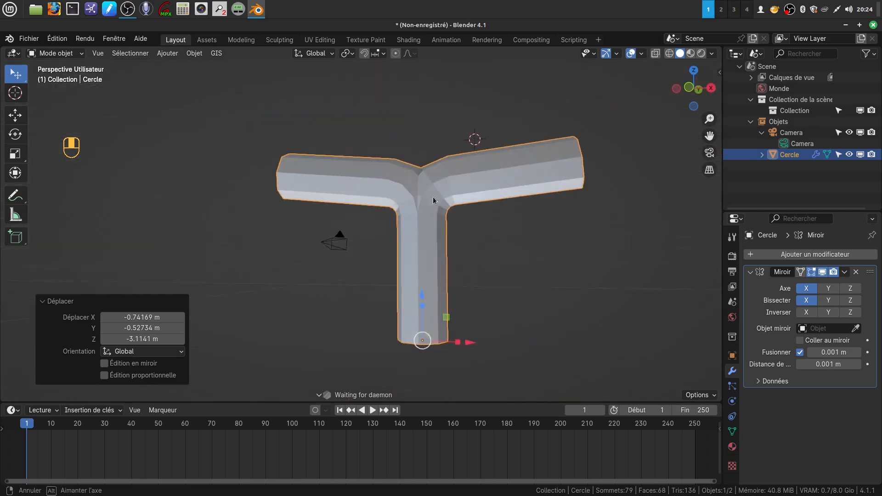
{"action": "middle_click_drag", "start_coordinate": [464, 236], "coordinate": [437, 247], "text": "shift"}
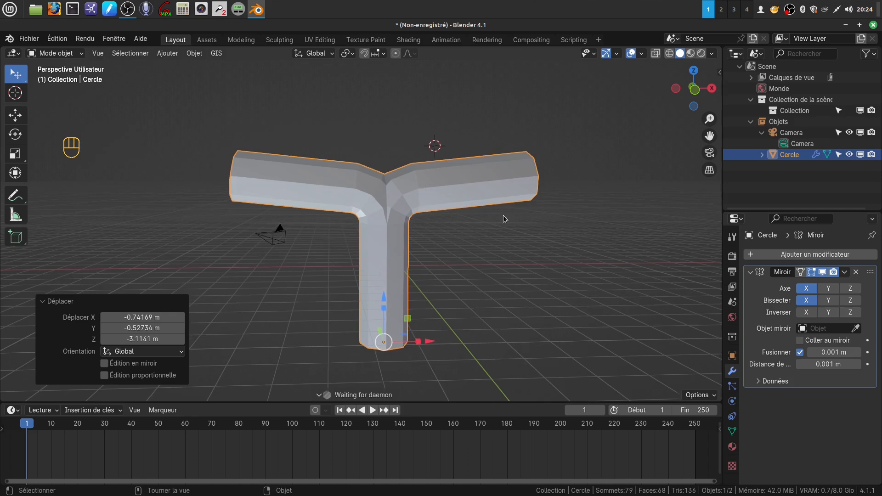
Apply the Mirror modifier to the tube mesh
{"action": "key", "text": "KP_1"}
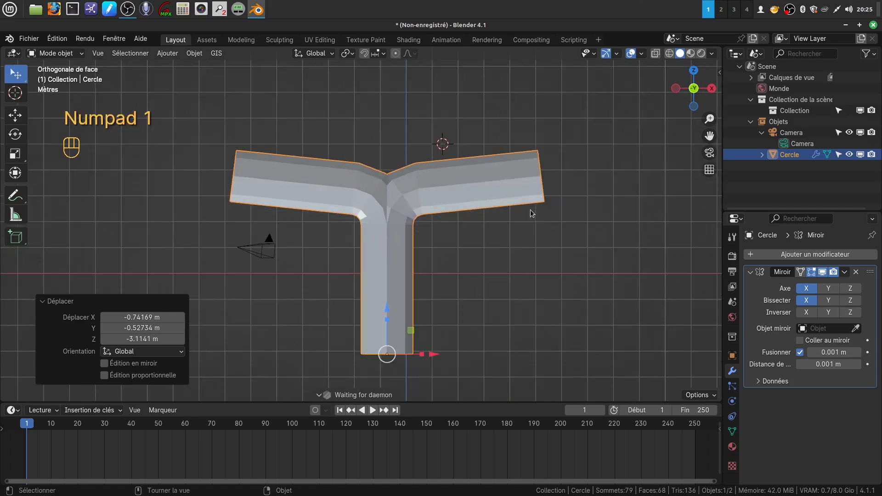
{"action": "scroll", "coordinate": [600, 243], "scroll_direction": "up", "scroll_amount": 1}
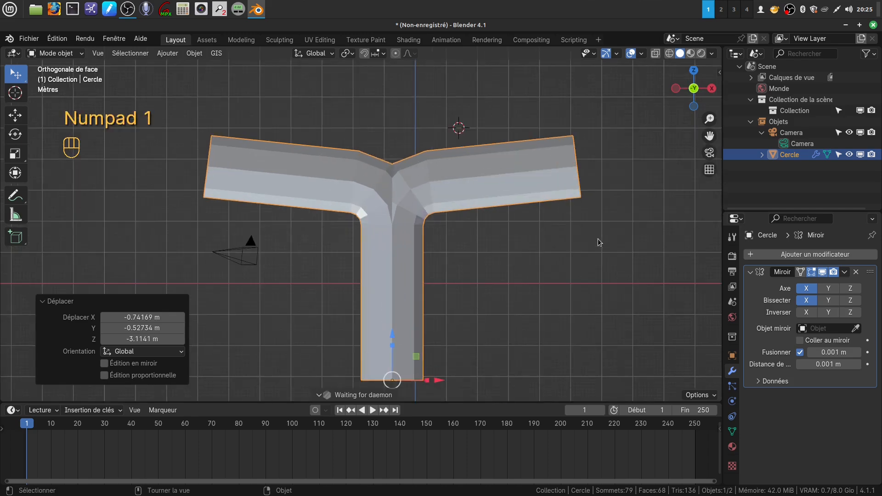
{"action": "left_click", "coordinate": [845, 272]}
{"action": "left_click", "coordinate": [754, 285]}
{"action": "scroll", "coordinate": [480, 262], "scroll_direction": "down", "scroll_amount": 1}
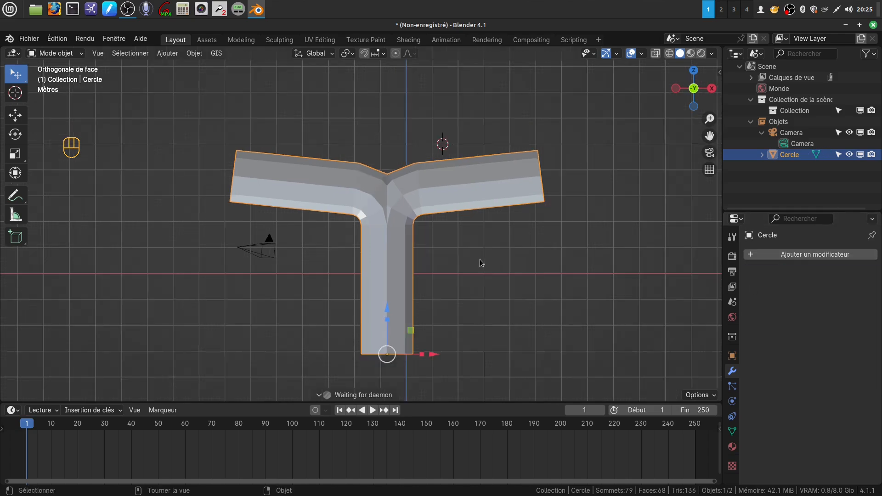
Enter Edit Mode, select all of the mesh and merge its vertices by distance
{"action": "key", "text": "Tab"}
{"action": "scroll", "coordinate": [455, 259], "scroll_direction": "up", "scroll_amount": 3}
{"action": "scroll", "coordinate": [457, 255], "scroll_direction": "down", "scroll_amount": 2}
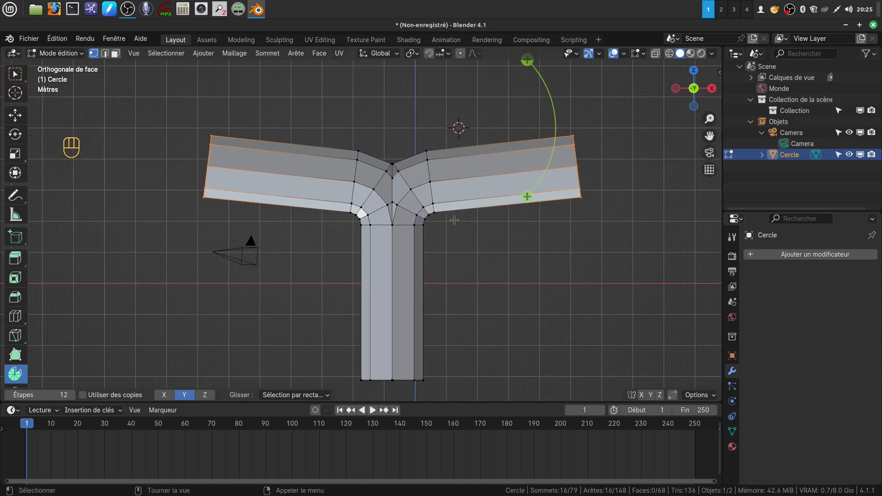
{"action": "key", "text": "a"}
{"action": "key", "text": "a"}
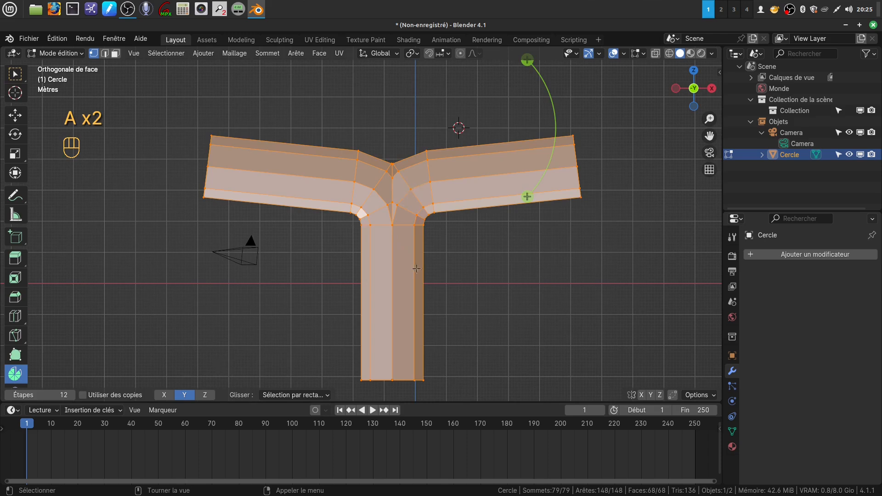
{"action": "left_click", "coordinate": [232, 54]}
{"action": "mouse_move", "coordinate": [251, 309]}
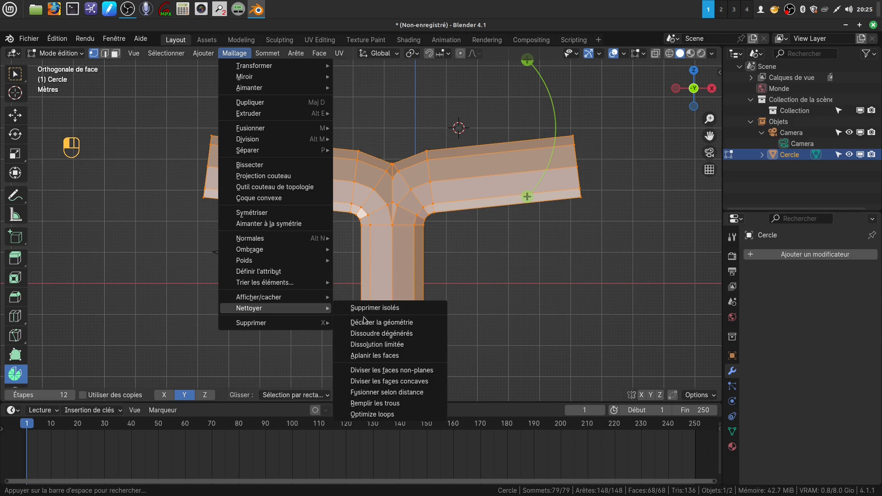
{"action": "left_click", "coordinate": [388, 393]}
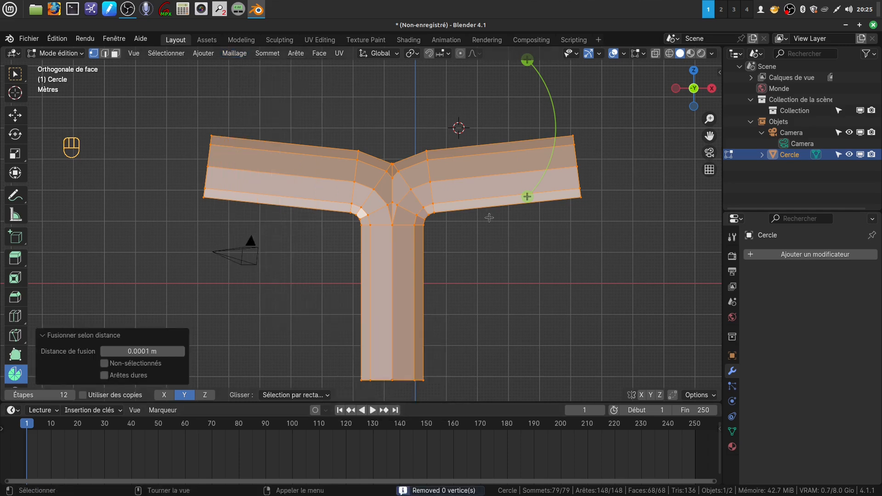
Merge the three closely spaced vertices in the middle of the junction's front side at their center
{"action": "scroll", "coordinate": [477, 247], "scroll_direction": "up", "scroll_amount": 1}
{"action": "middle_click_drag", "start_coordinate": [480, 242], "coordinate": [452, 230], "text": "shift"}
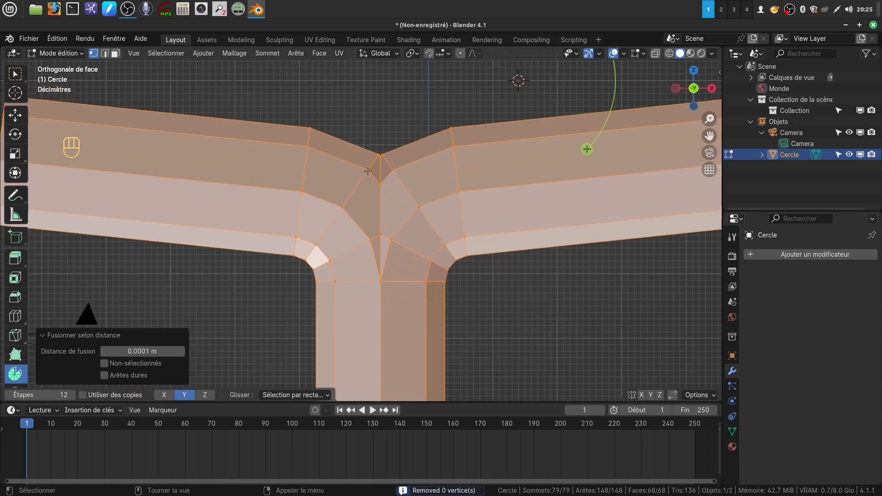
{"action": "middle_click_drag", "start_coordinate": [410, 179], "coordinate": [376, 241]}
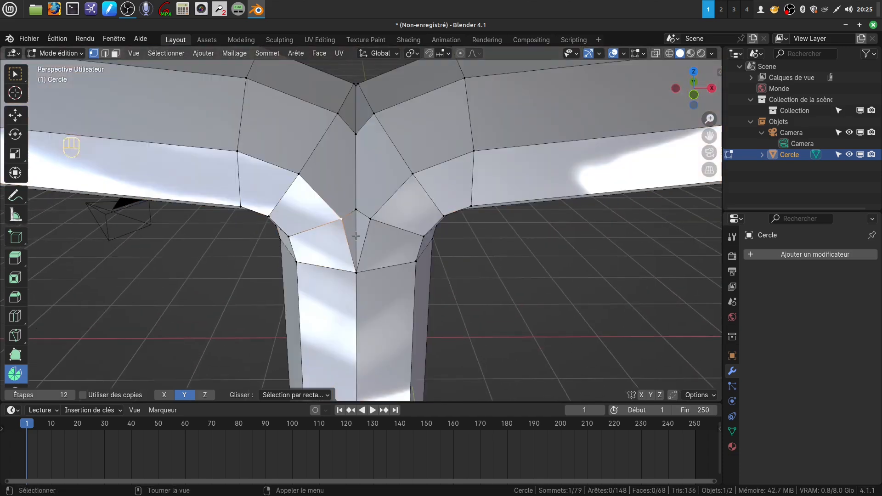
{"action": "left_click", "coordinate": [341, 219]}
{"action": "left_click", "coordinate": [354, 210], "text": "shift"}
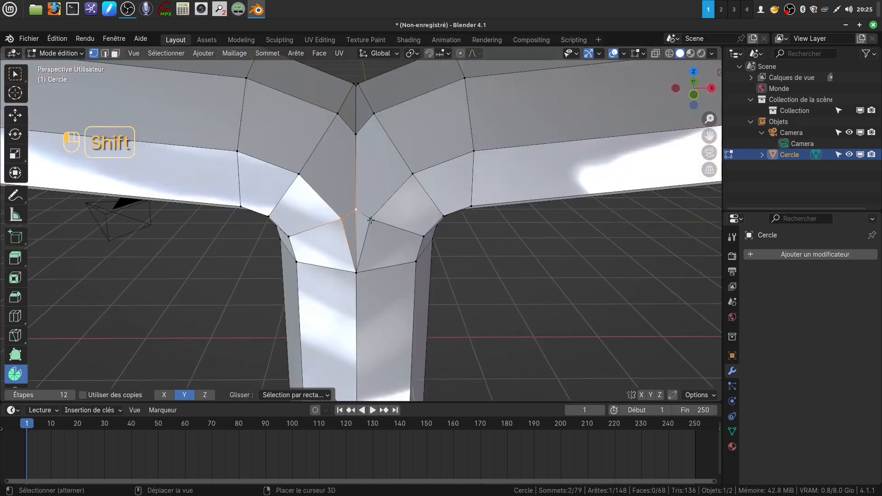
{"action": "left_click", "coordinate": [370, 220], "text": "shift"}
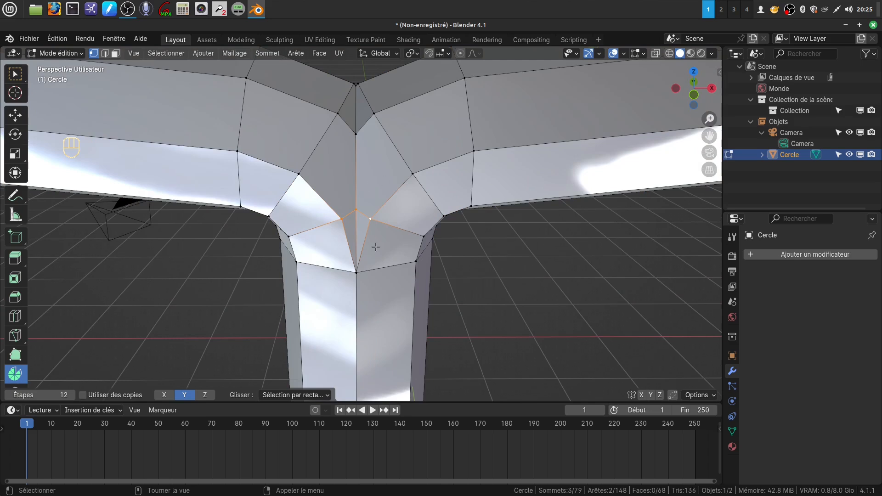
{"action": "key", "text": "m"}
{"action": "left_click", "coordinate": [584, 254]}
Merge the three matching vertices on the junction's back side at their center and return to Object Mode
{"action": "middle_click_drag", "start_coordinate": [583, 258], "coordinate": [167, 183]}
{"action": "scroll", "coordinate": [315, 306], "scroll_direction": "up", "scroll_amount": 5}
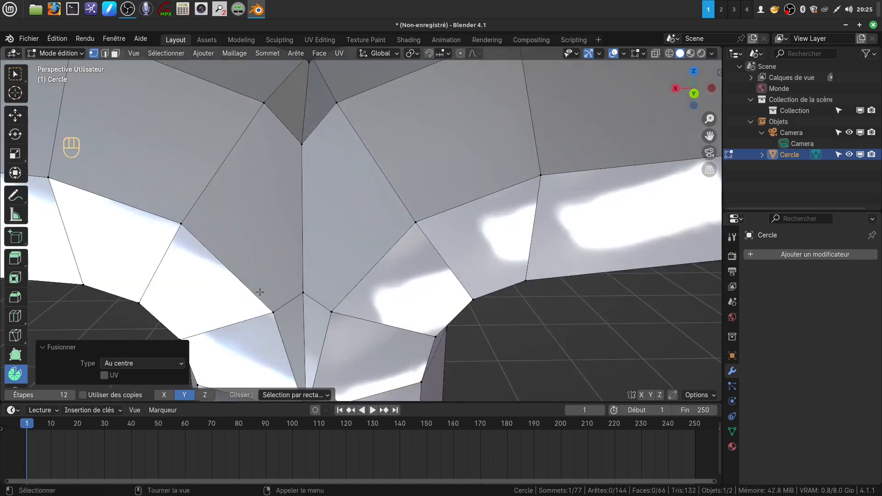
{"action": "left_click", "coordinate": [362, 335], "text": "shift"}
{"action": "scroll", "coordinate": [558, 347], "scroll_direction": "down", "scroll_amount": 3}
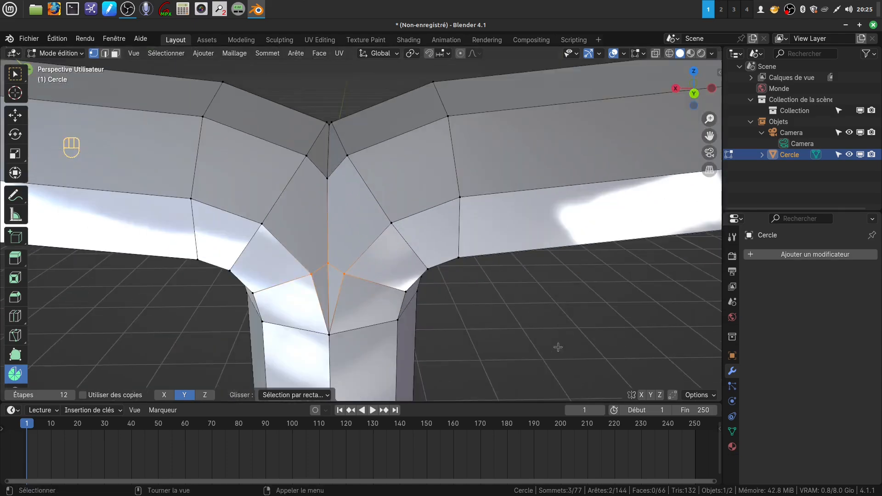
{"action": "key", "text": "m"}
{"action": "left_click", "coordinate": [549, 329]}
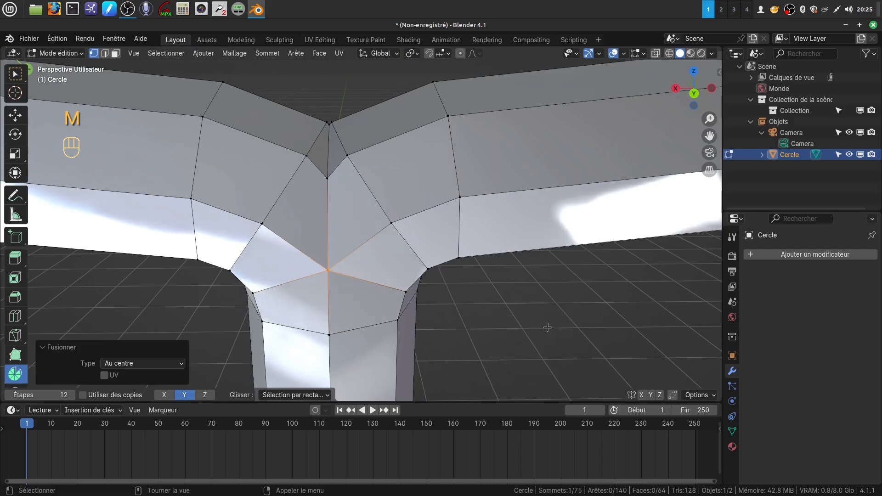
{"action": "scroll", "coordinate": [468, 301], "scroll_direction": "down", "scroll_amount": 4}
{"action": "middle_click_drag", "start_coordinate": [465, 287], "coordinate": [499, 266]}
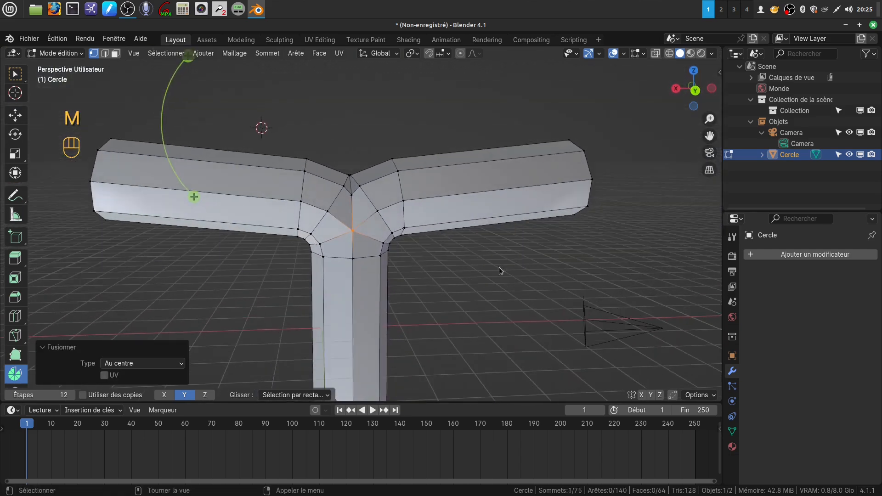
{"action": "key", "text": "Tab"}
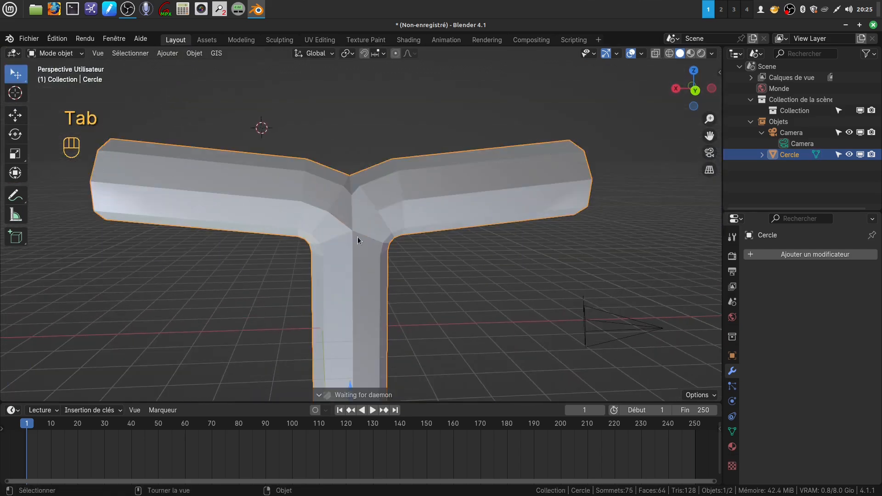
Add a Subdivision Surface modifier to the branched tube and set its viewport level to 2
{"action": "left_click", "coordinate": [811, 254]}
{"action": "mouse_move", "coordinate": [811, 254]}
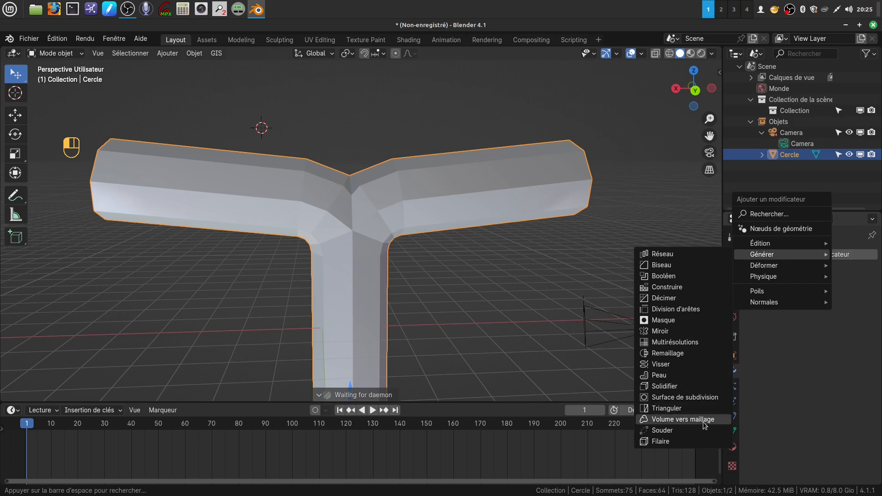
{"action": "left_click", "coordinate": [684, 397]}
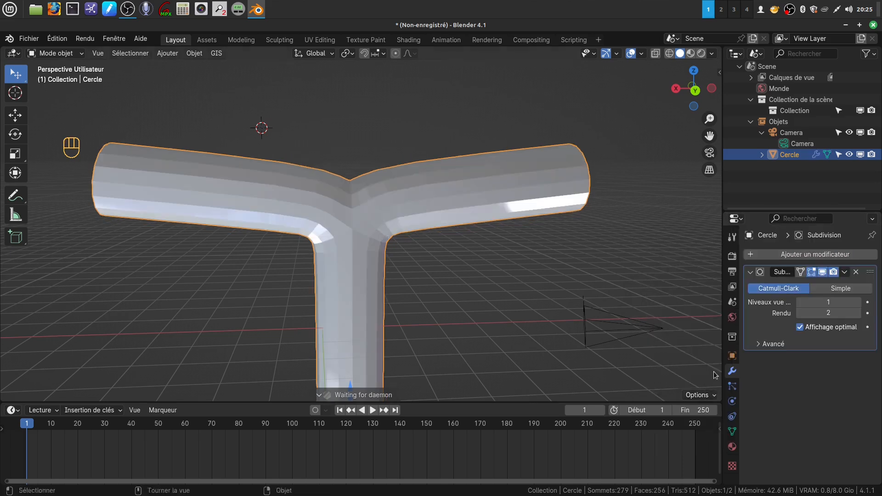
{"action": "left_click", "coordinate": [853, 302]}
Apply smooth shading to the branched tube and inspect its surface around the junction
{"action": "right_click", "coordinate": [471, 189]}
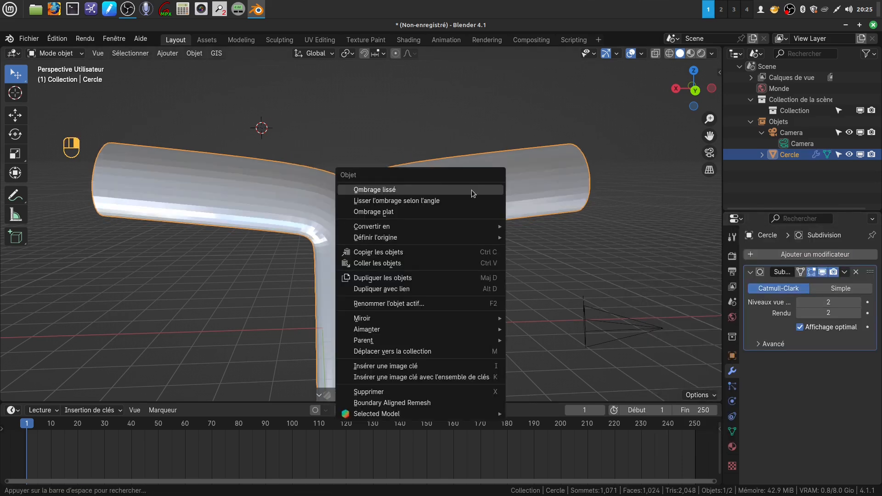
{"action": "left_click", "coordinate": [440, 192]}
{"action": "scroll", "coordinate": [448, 220], "scroll_direction": "down", "scroll_amount": 4}
{"action": "middle_click_drag", "start_coordinate": [448, 220], "coordinate": [426, 175]}
{"action": "scroll", "coordinate": [404, 271], "scroll_direction": "up", "scroll_amount": 3}
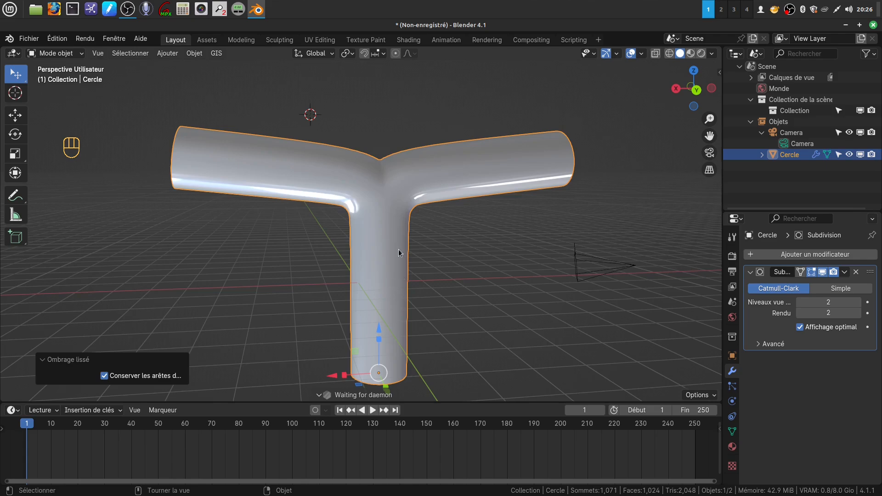
{"action": "middle_click_drag", "start_coordinate": [399, 249], "coordinate": [359, 250]}
{"action": "scroll", "coordinate": [375, 242], "scroll_direction": "down", "scroll_amount": 4}
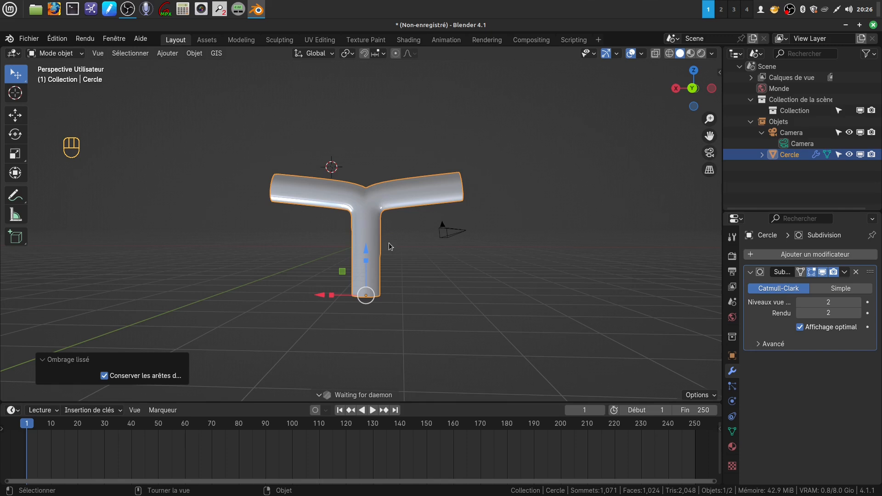
Delete the branched tube from the scene in the front view
{"action": "key", "text": "KP_1"}
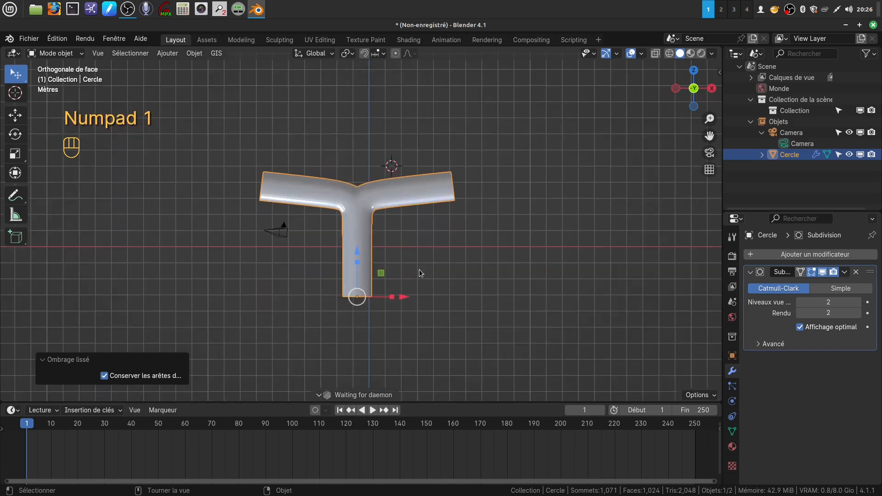
{"action": "key", "text": "a"}
{"action": "left_click", "coordinate": [367, 281]}
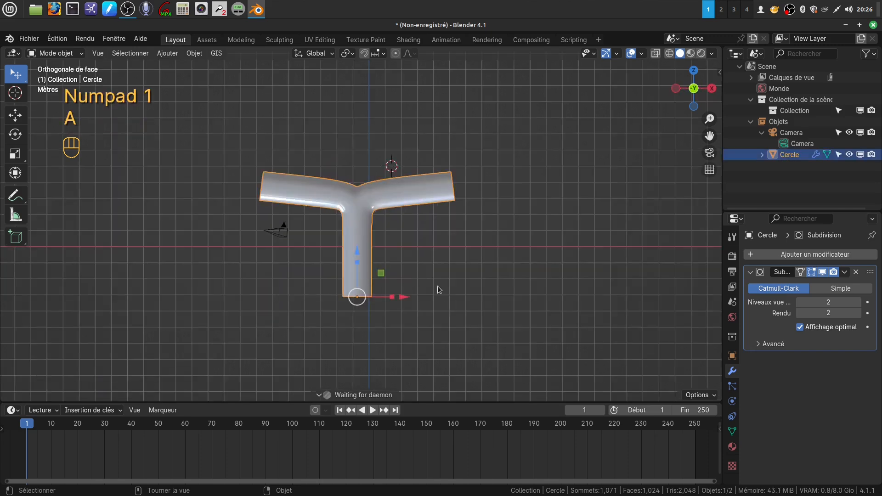
{"action": "key", "text": "x"}
{"action": "left_click", "coordinate": [460, 271]}
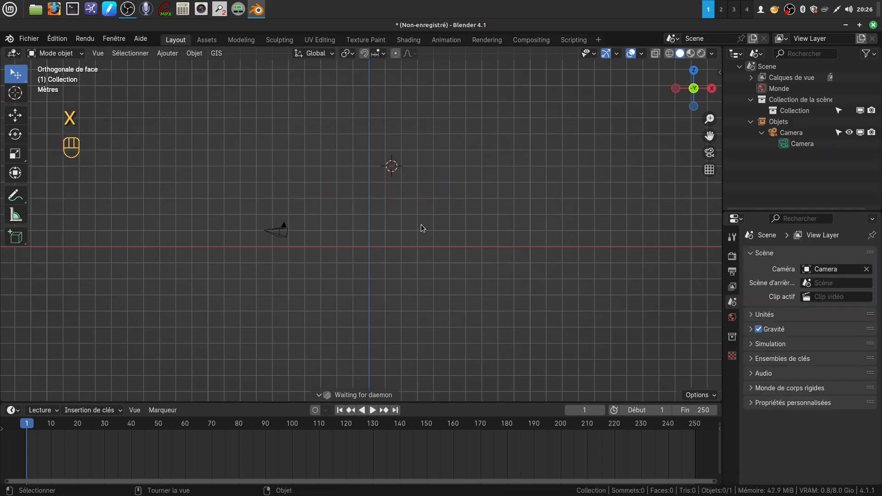
{"action": "mouse_move", "coordinate": [409, 242]}
{"action": "middle_mouse_down", "text": "shift"}
{"action": "mouse_move", "coordinate": [435, 242]}
{"action": "mouse_move", "coordinate": [394, 234]}
{"action": "middle_mouse_up", "text": "shift"}
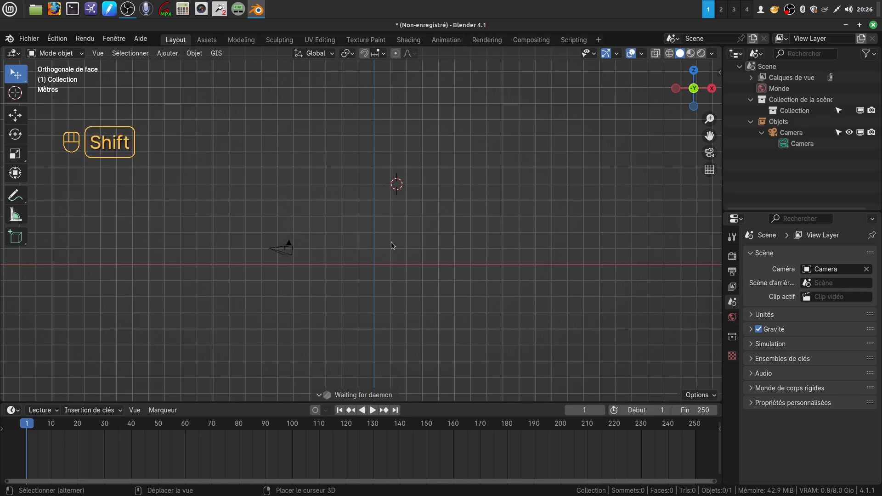
Snap the 3D cursor to the world origin
{"action": "key", "text": "shift+s"}
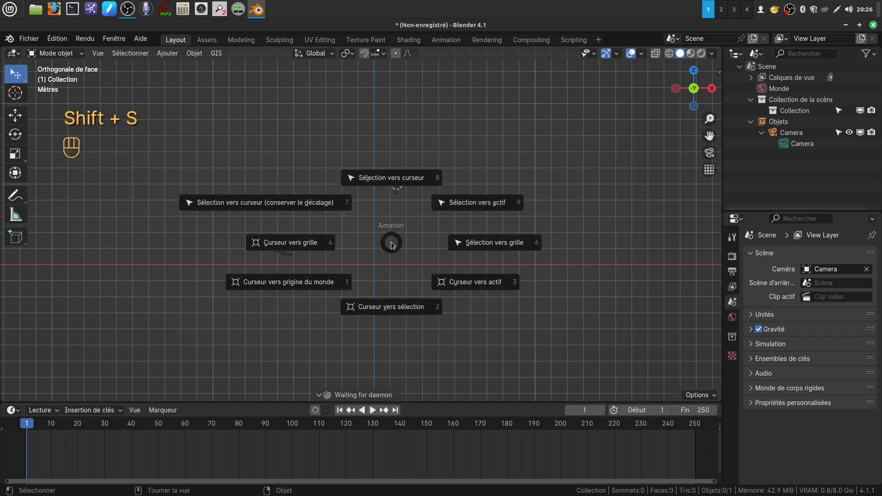
{"action": "left_click", "coordinate": [329, 276]}
{"action": "middle_click_drag", "start_coordinate": [343, 246], "coordinate": [346, 193], "text": "shift"}
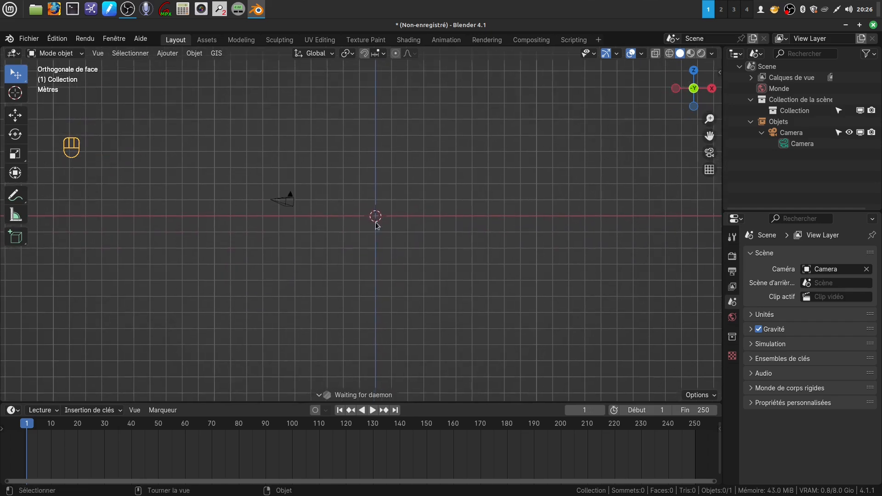
{"action": "scroll", "coordinate": [376, 223], "scroll_direction": "up", "scroll_amount": 3}
{"action": "middle_click_drag", "start_coordinate": [392, 209], "coordinate": [391, 225], "text": "shift"}
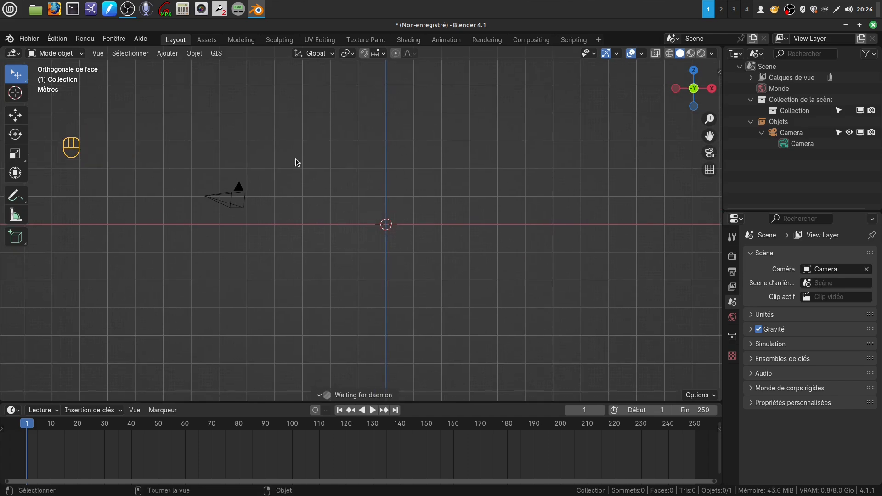
Add a mesh circle with 8 vertices and a 1 m radius at the world origin
{"action": "left_click", "coordinate": [168, 53]}
{"action": "mouse_move", "coordinate": [180, 184]}
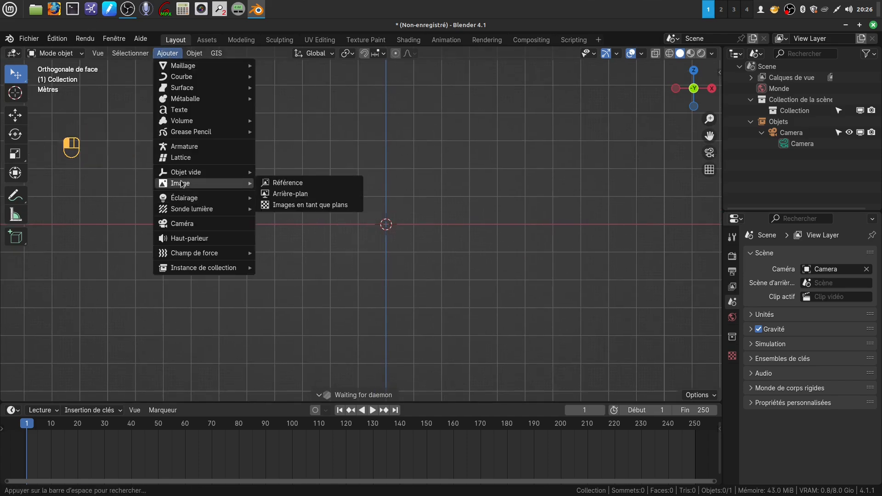
{"action": "mouse_move", "coordinate": [192, 70]}
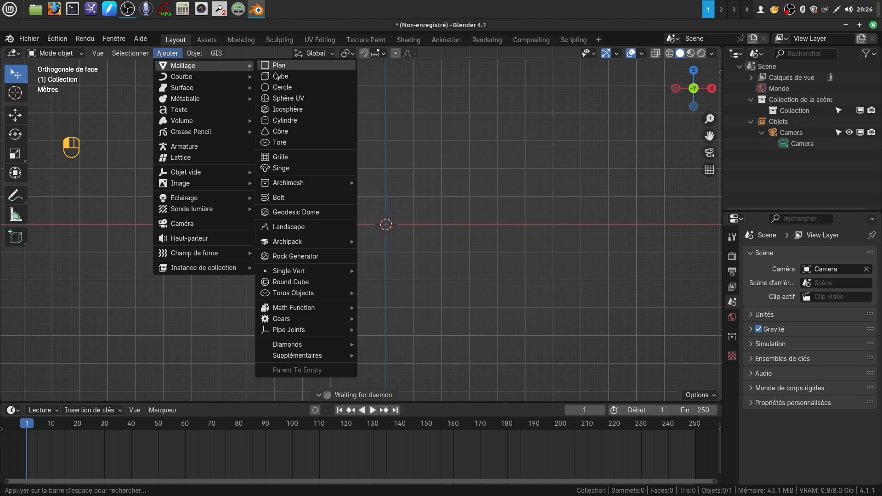
{"action": "left_click", "coordinate": [282, 88]}
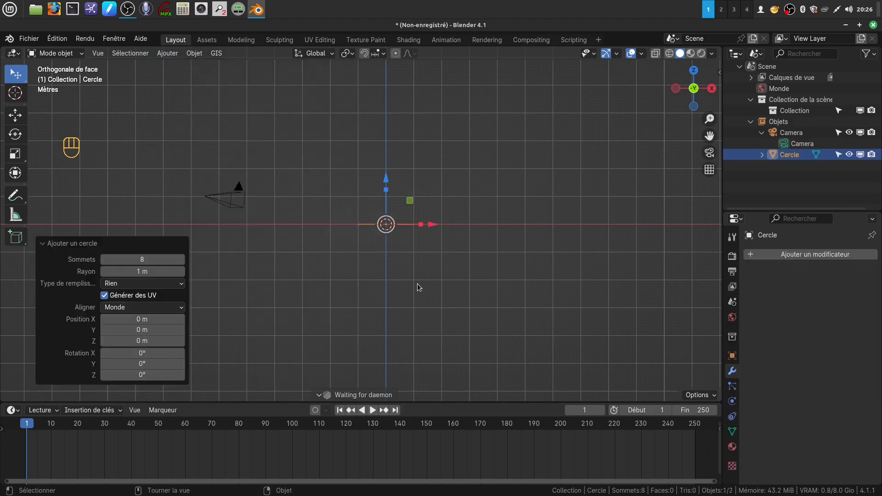
Rotate all of the circle's vertices 90° about the X axis in Edit Mode so it faces the front view
{"action": "key", "text": "Tab"}
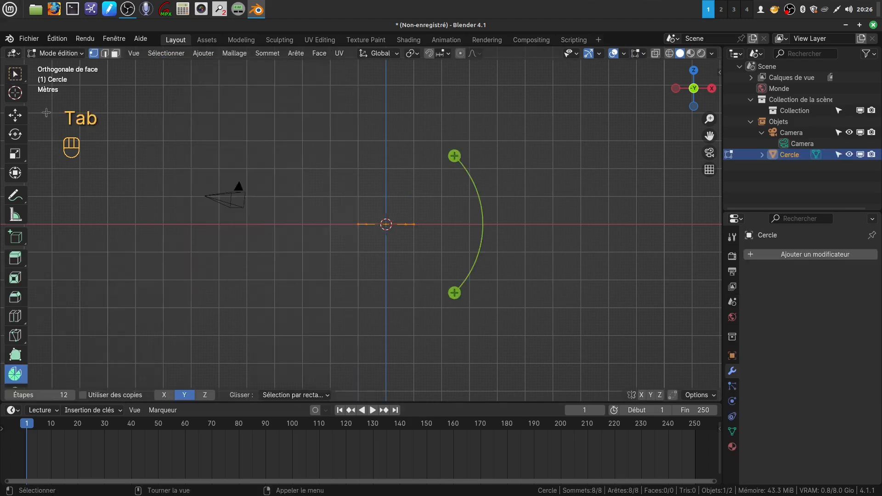
{"action": "left_click", "coordinate": [15, 75]}
{"action": "type", "text": "r"}
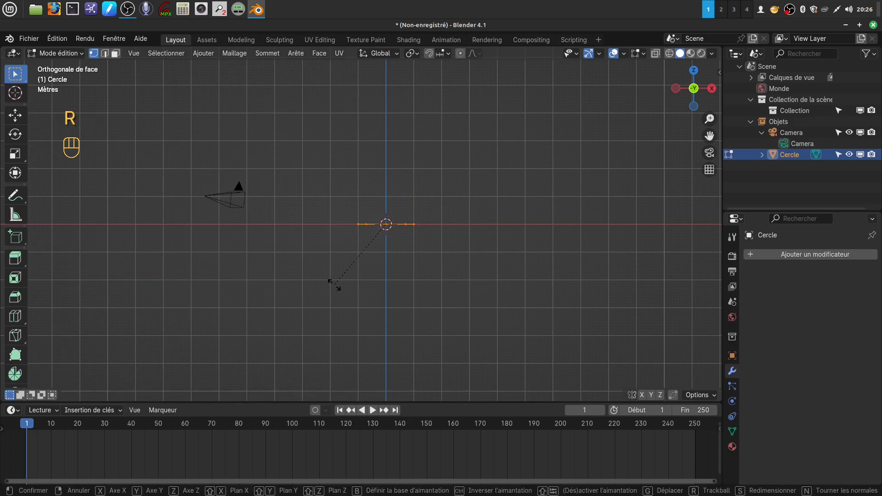
{"action": "type", "text": "x90"}
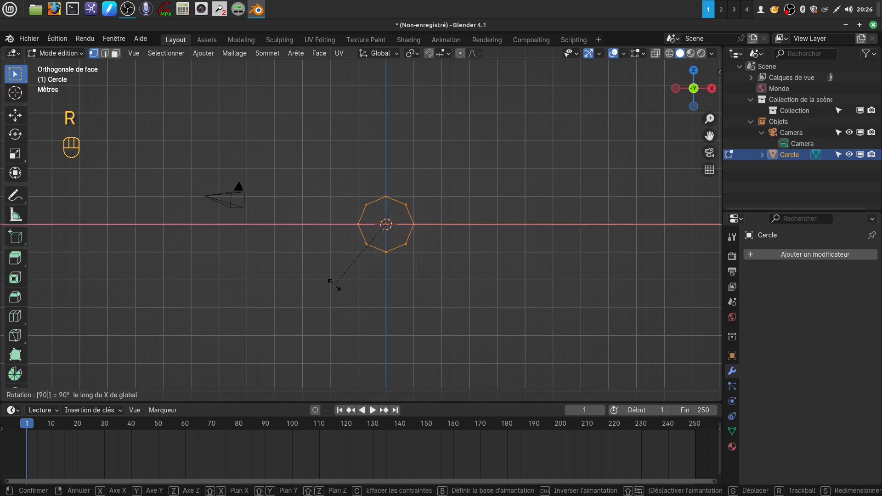
{"action": "key", "text": "Return"}
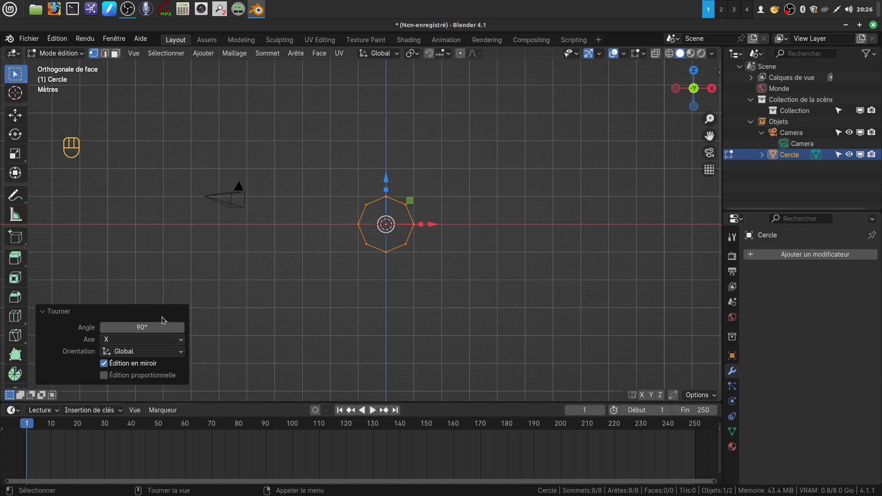
Subdivide the circle's entire outline twice with one cut each time
{"action": "scroll", "coordinate": [413, 255], "scroll_direction": "up", "scroll_amount": 2}
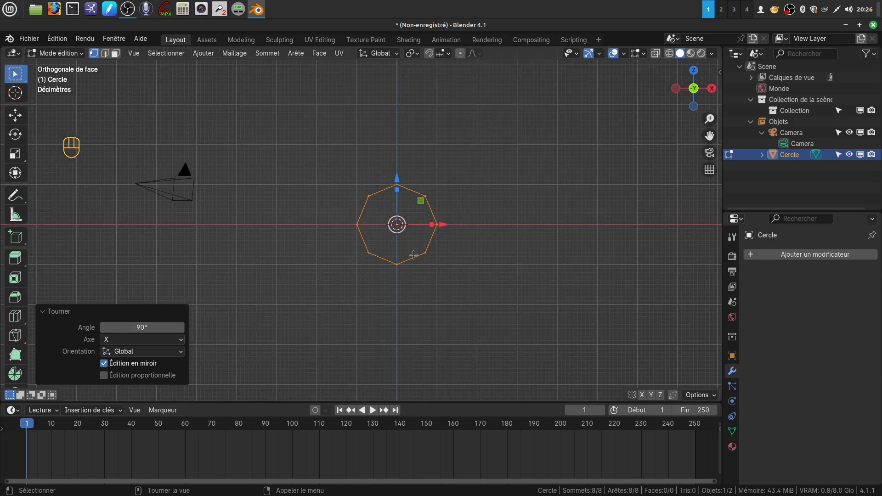
{"action": "middle_click_drag", "start_coordinate": [414, 255], "coordinate": [399, 292], "text": "shift"}
{"action": "scroll", "coordinate": [397, 243], "scroll_direction": "up", "scroll_amount": 3}
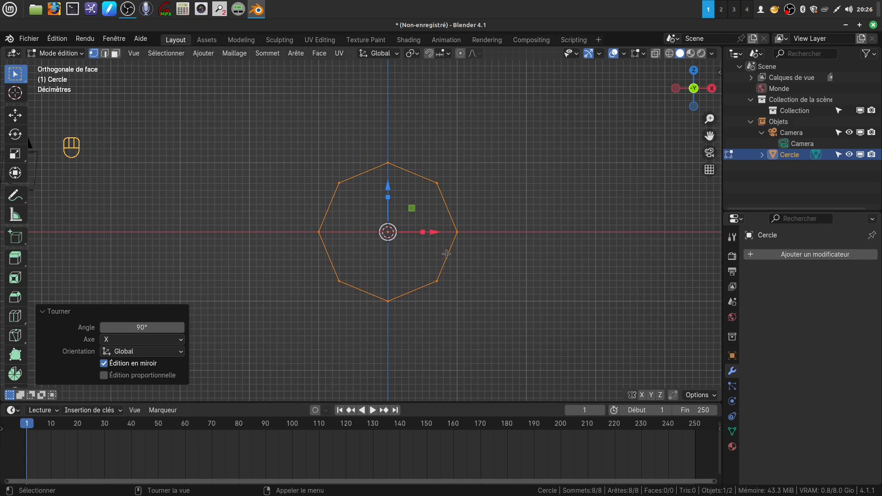
{"action": "key", "text": "a"}
{"action": "key", "text": "a"}
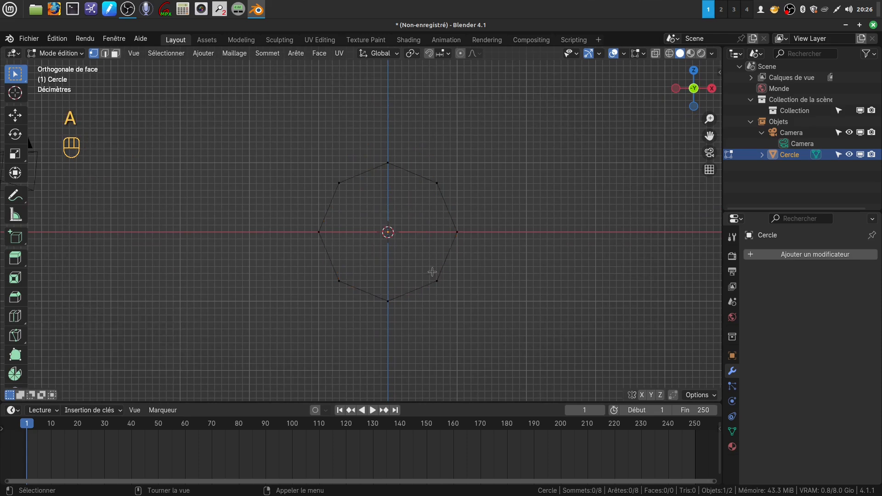
{"action": "right_click", "coordinate": [432, 272]}
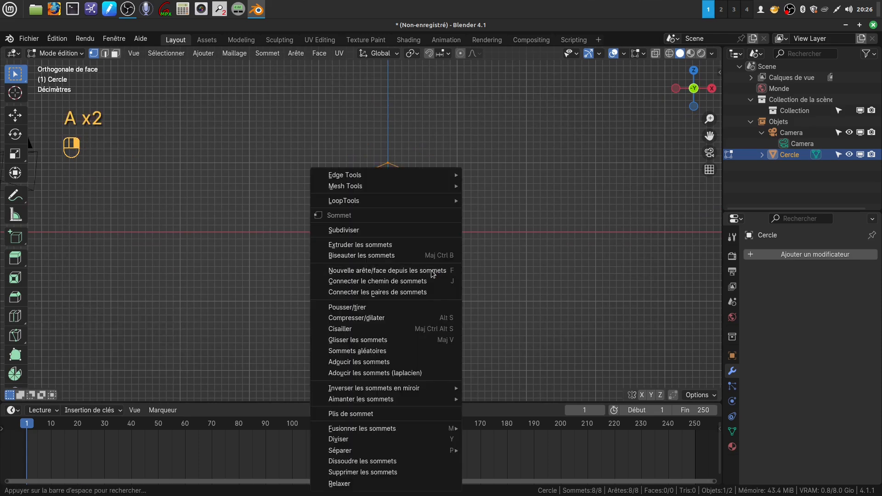
{"action": "left_click", "coordinate": [360, 232]}
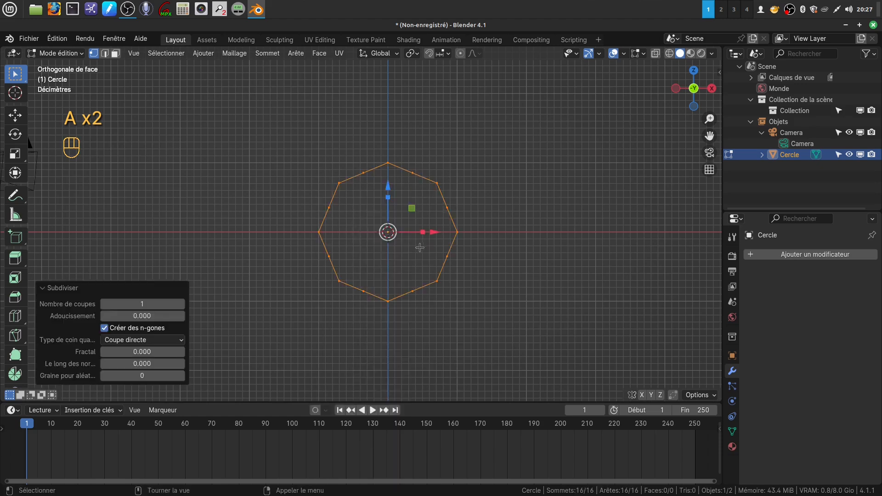
{"action": "right_click", "coordinate": [390, 268]}
{"action": "left_click", "coordinate": [334, 231]}
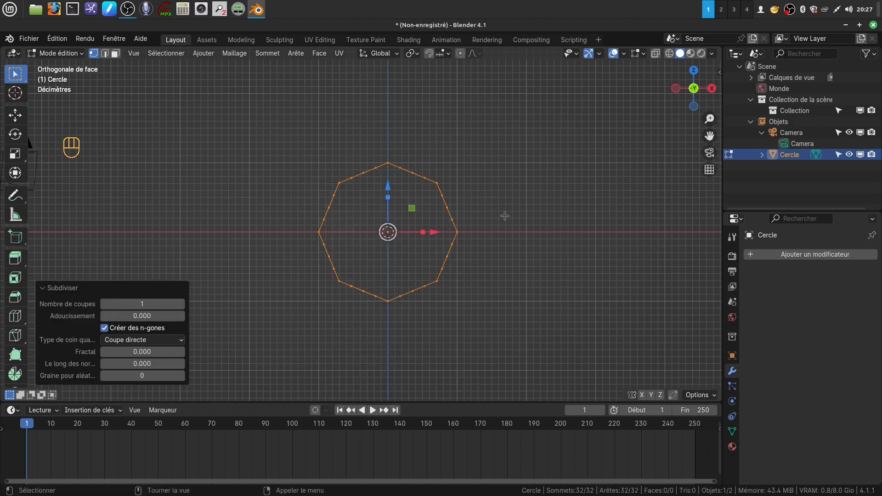
Round the subdivided outline with the LoopTools Circle operation and fill it with a single face
{"action": "right_click", "coordinate": [511, 193]}
{"action": "mouse_move", "coordinate": [465, 160]}
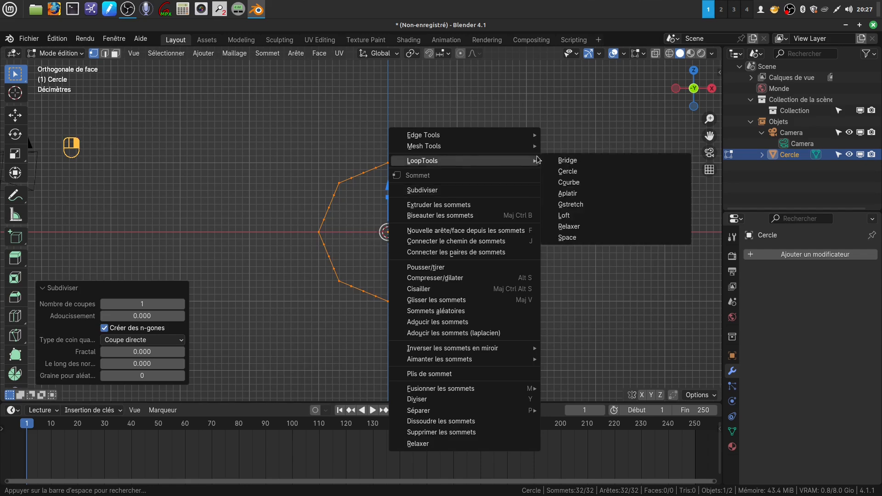
{"action": "left_click", "coordinate": [579, 171]}
{"action": "middle_click_drag", "start_coordinate": [482, 224], "coordinate": [476, 218], "text": "shift"}
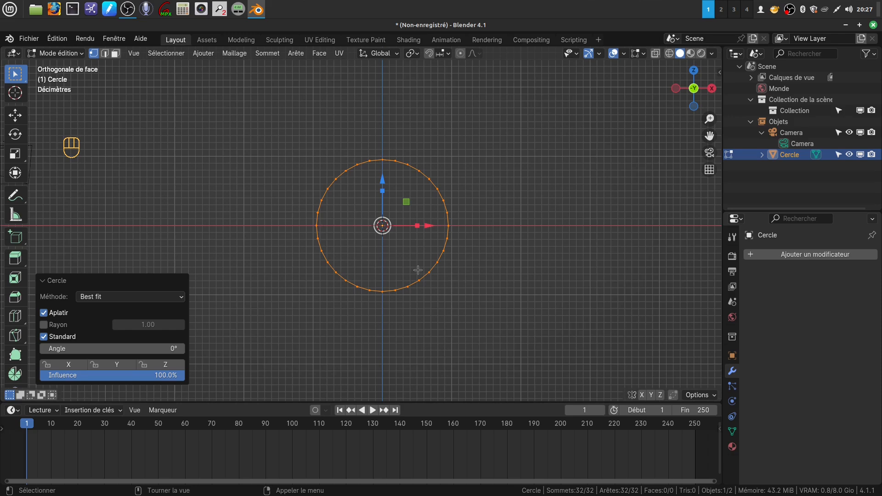
{"action": "scroll", "coordinate": [516, 260], "scroll_direction": "up", "scroll_amount": 2}
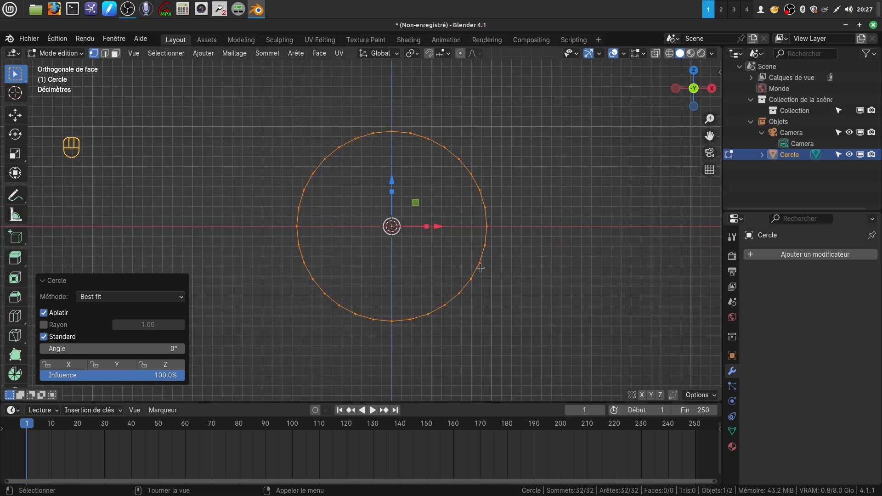
{"action": "key", "text": "f"}
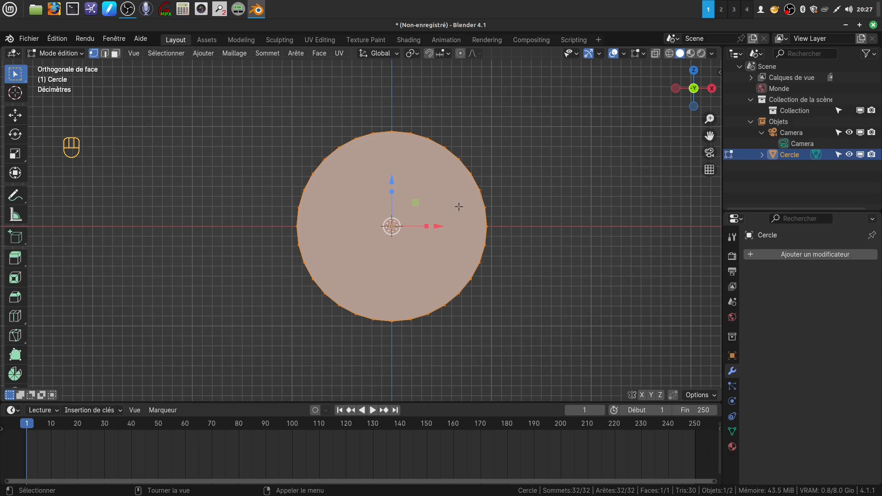
Add a Mirror modifier to the disc in Object Mode, with mirroring and bisecting enabled on the X and Z axes
{"action": "key", "text": "Tab"}
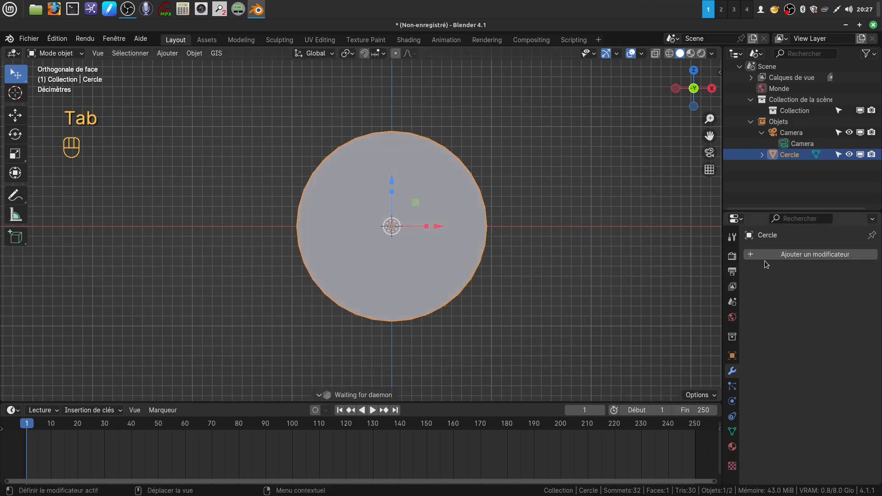
{"action": "left_click", "coordinate": [780, 256]}
{"action": "mouse_move", "coordinate": [773, 257]}
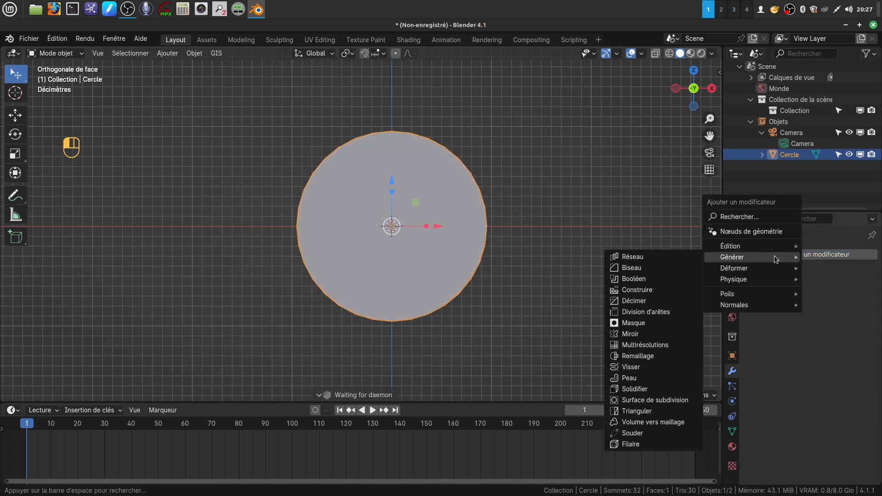
{"action": "left_click", "coordinate": [646, 339]}
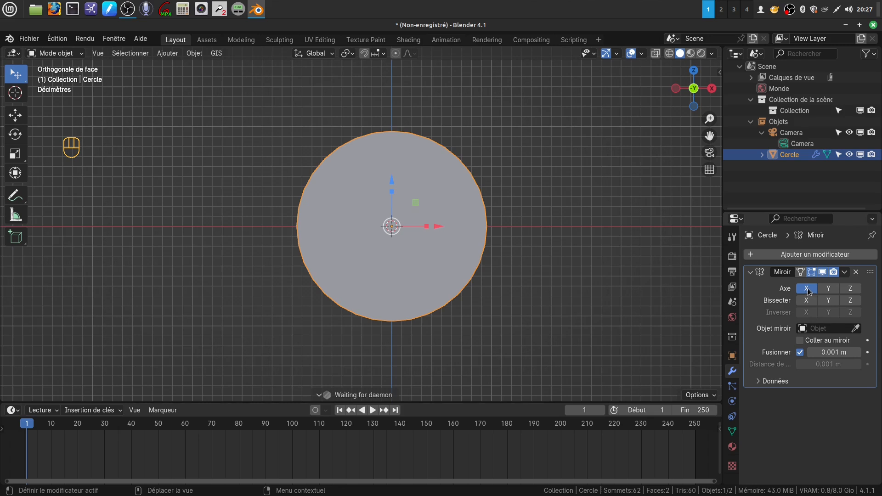
{"action": "left_click", "coordinate": [851, 290]}
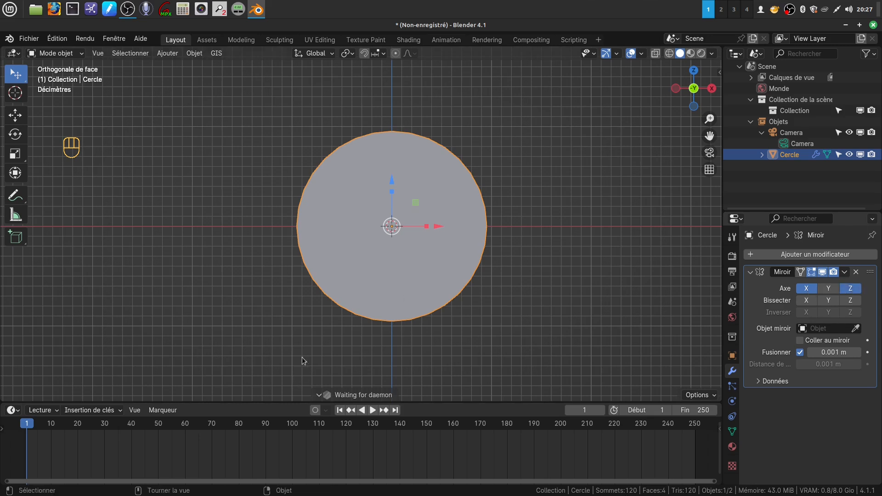
{"action": "left_click", "coordinate": [807, 301]}
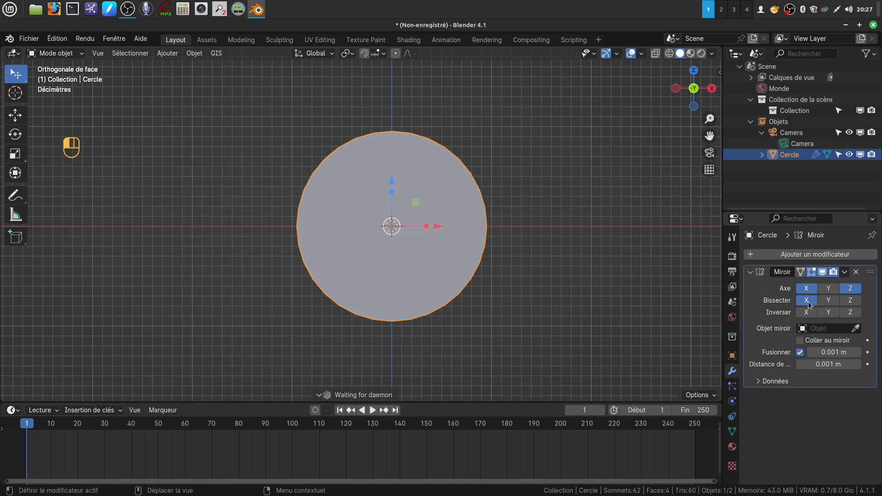
{"action": "left_click", "coordinate": [850, 301]}
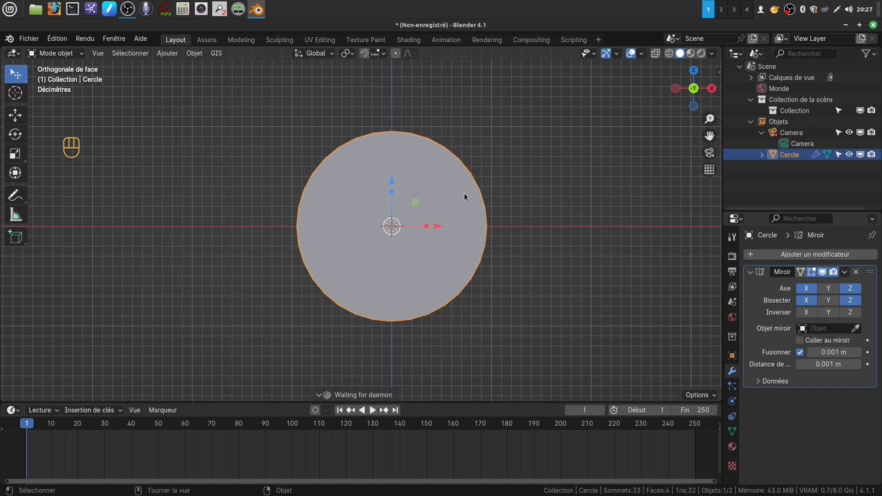
Pull the disc's upper-right diagonal vertex outward in Edit Mode by about 0.54 m in X and 0.51 m in Z
{"action": "middle_click_drag", "start_coordinate": [474, 203], "coordinate": [459, 215], "text": "shift"}
{"action": "key", "text": "Tab"}
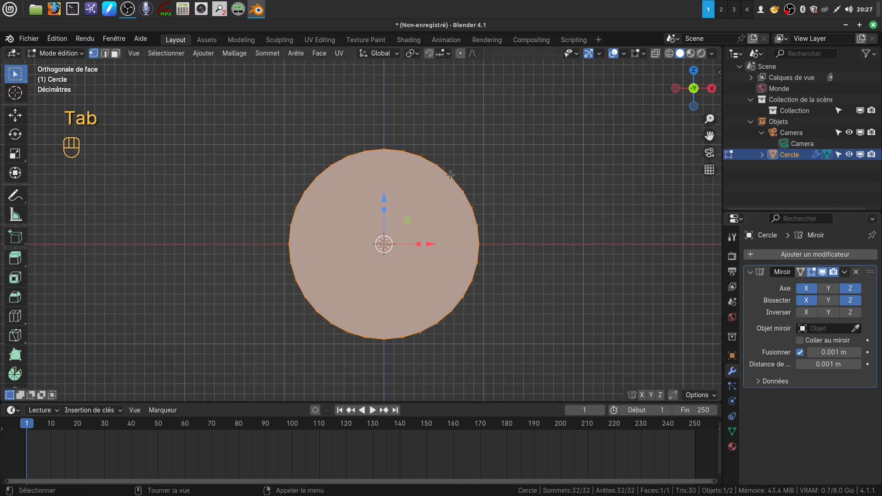
{"action": "left_click", "coordinate": [451, 177]}
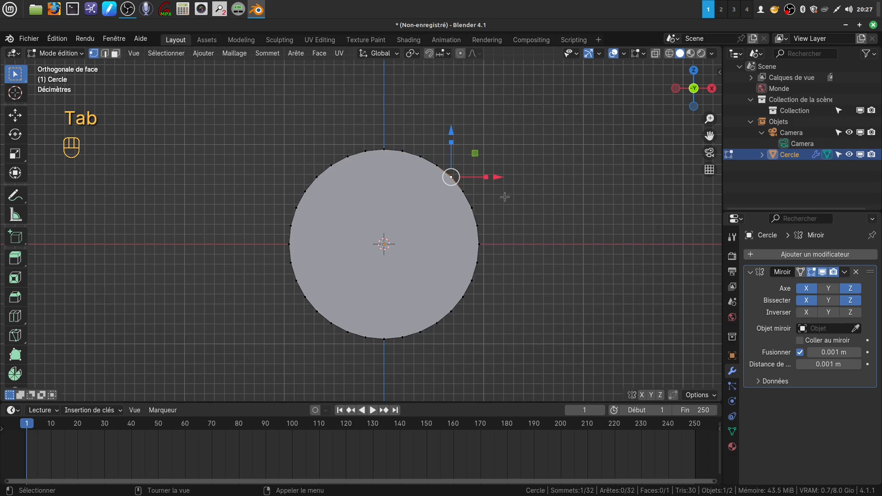
{"action": "key", "text": "g"}
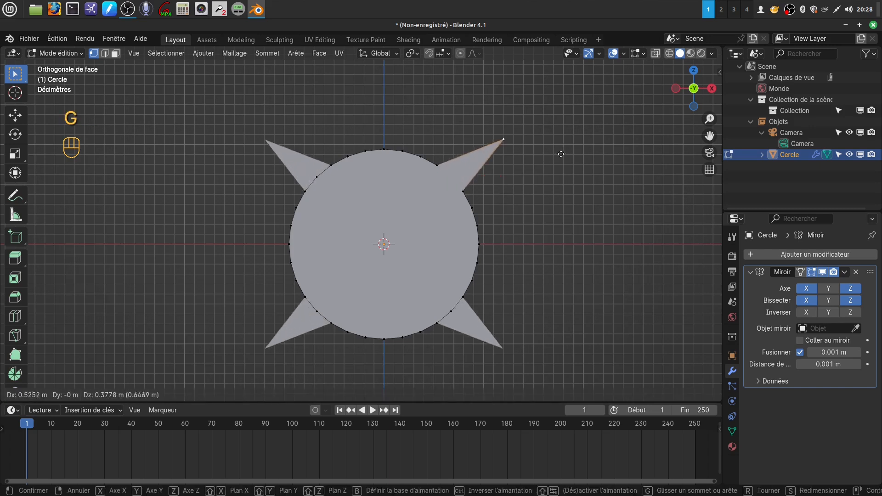
{"action": "left_click", "coordinate": [561, 141]}
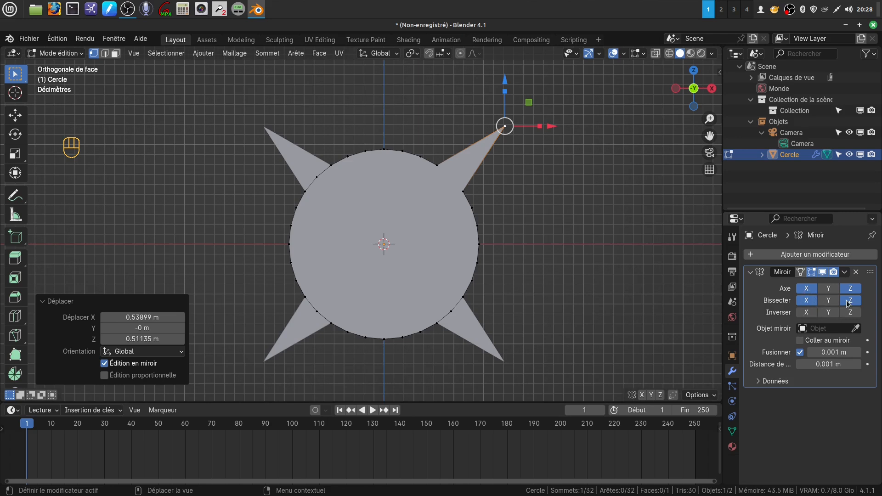
Return to Object Mode and apply the Mirror modifier to the spiked disc
{"action": "key", "text": "Tab"}
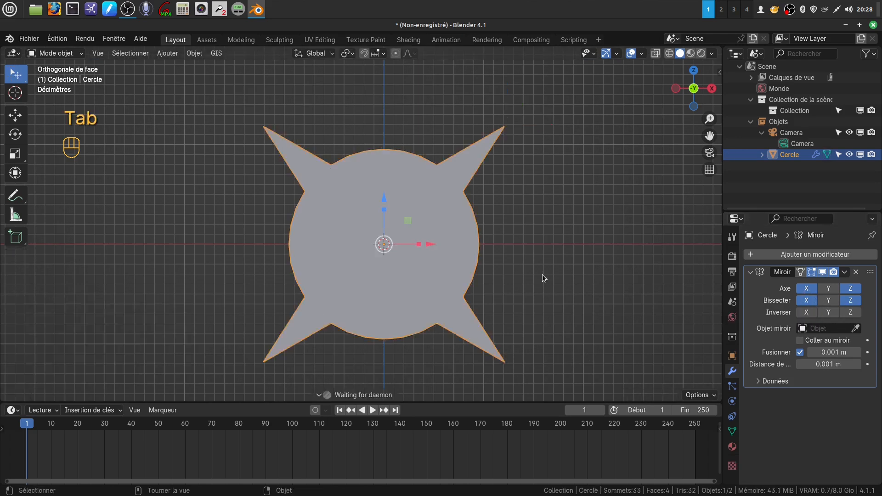
{"action": "left_click", "coordinate": [844, 271]}
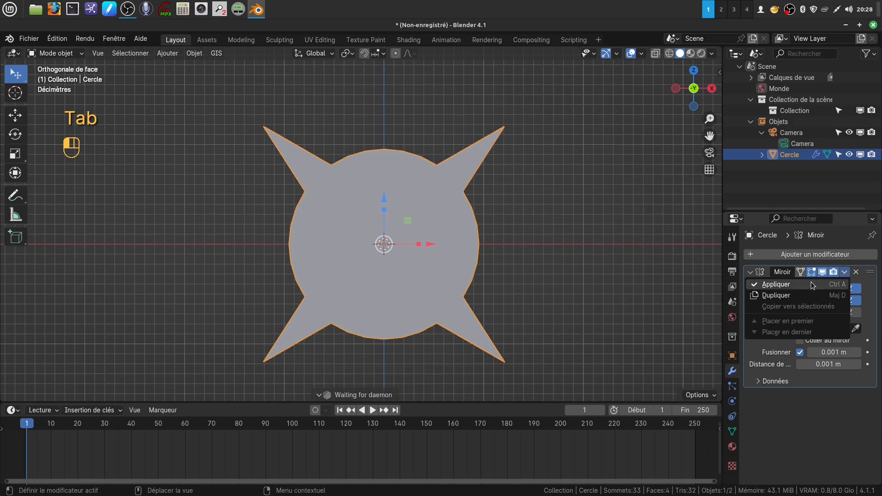
{"action": "left_click", "coordinate": [777, 285]}
Select the spiked disc's entire mesh in Edit Mode and clean it up with Merge by Distance at 0.0001 m
{"action": "key", "text": "Tab"}
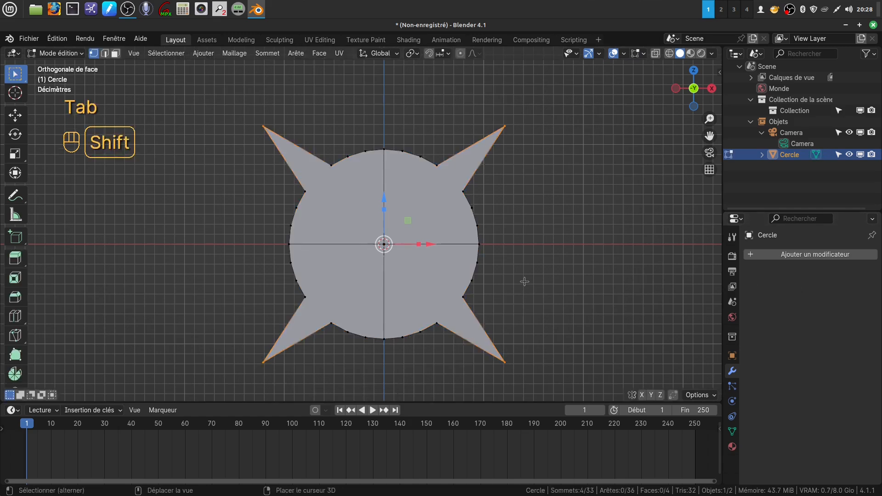
{"action": "mouse_move", "coordinate": [525, 280]}
{"action": "middle_mouse_down", "text": "shift"}
{"action": "mouse_move", "coordinate": [532, 262]}
{"action": "mouse_move", "coordinate": [527, 275]}
{"action": "mouse_move", "coordinate": [517, 271]}
{"action": "mouse_move", "coordinate": [514, 289]}
{"action": "middle_mouse_up", "text": "shift"}
{"action": "scroll", "coordinate": [526, 277], "scroll_direction": "up", "scroll_amount": 2}
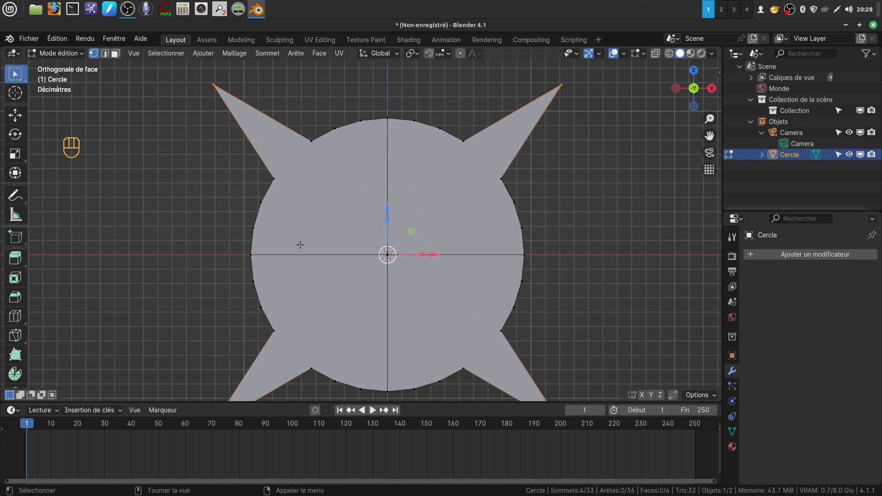
{"action": "scroll", "coordinate": [427, 322], "scroll_direction": "down", "scroll_amount": 2}
{"action": "key", "text": "a"}
{"action": "key", "text": "a"}
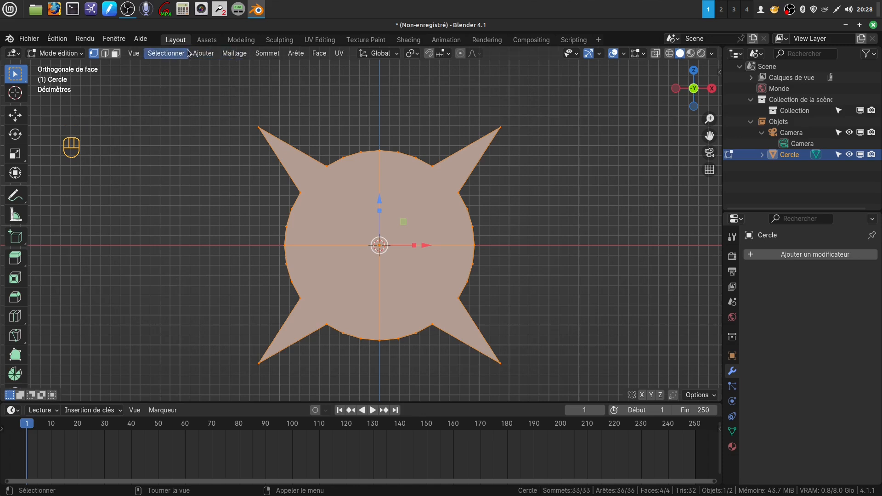
{"action": "left_click", "coordinate": [234, 53]}
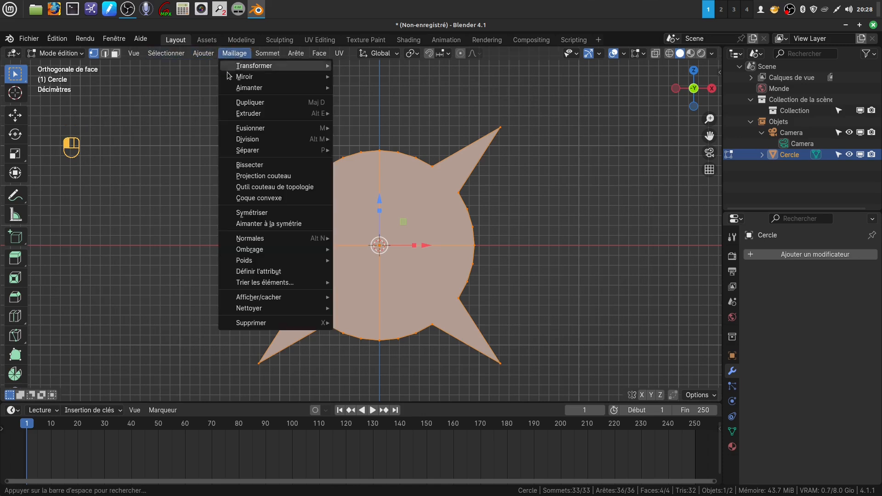
{"action": "mouse_move", "coordinate": [248, 310]}
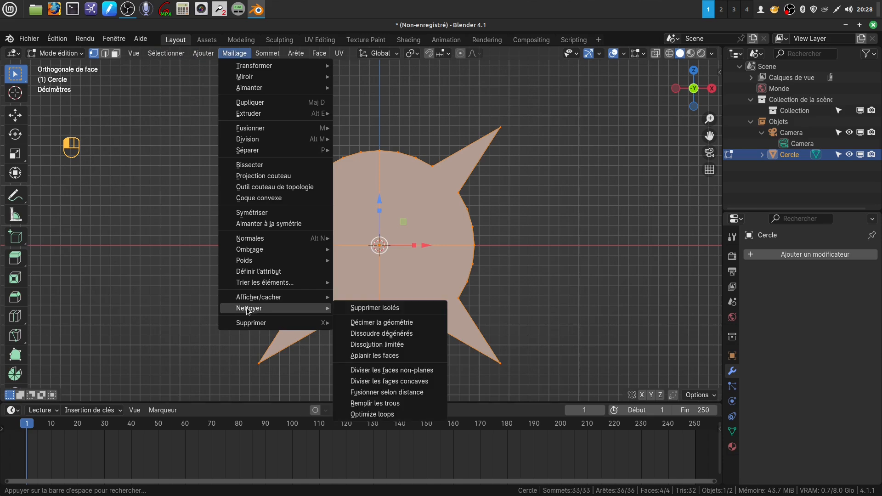
{"action": "left_click", "coordinate": [403, 392]}
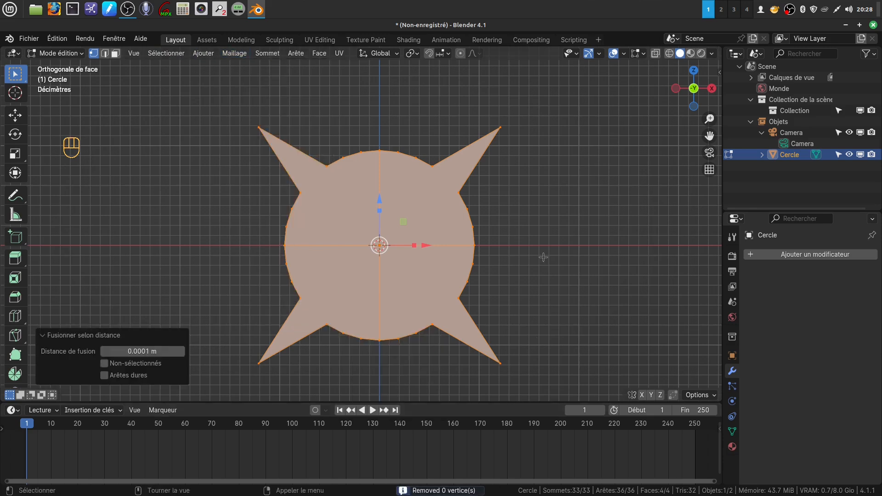
{"action": "scroll", "coordinate": [543, 258], "scroll_direction": "down", "scroll_amount": 1}
{"action": "middle_click_drag", "start_coordinate": [490, 205], "coordinate": [493, 221], "text": "shift"}
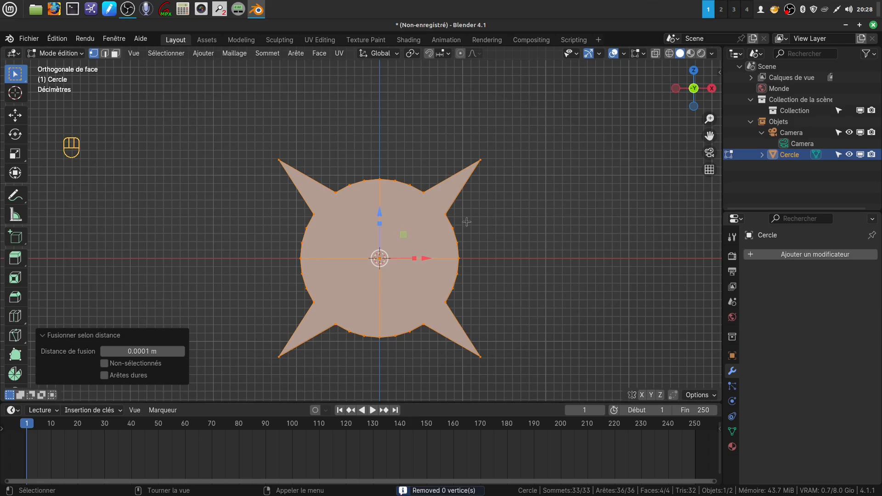
Return to Object Mode and delete the spiked disc from the scene
{"action": "key", "text": "Tab"}
{"action": "key", "text": "x"}
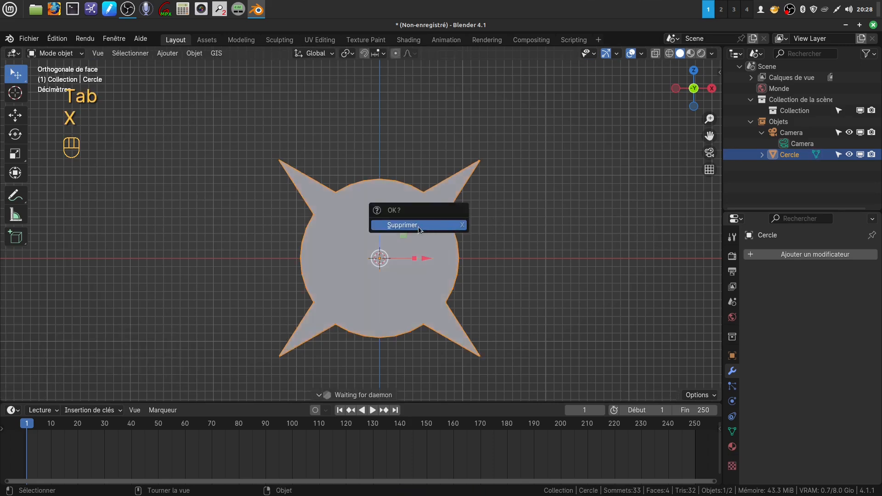
{"action": "left_click", "coordinate": [418, 226]}
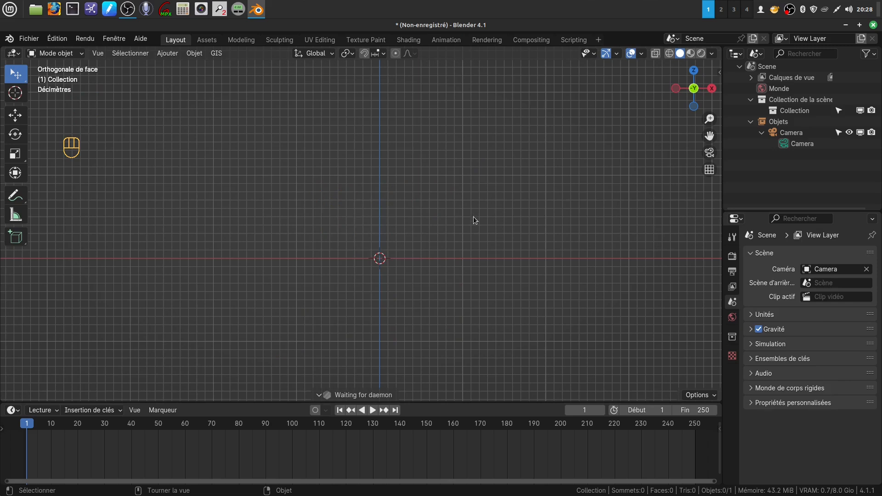
{"action": "middle_click_drag", "start_coordinate": [473, 217], "coordinate": [470, 188], "text": "shift"}
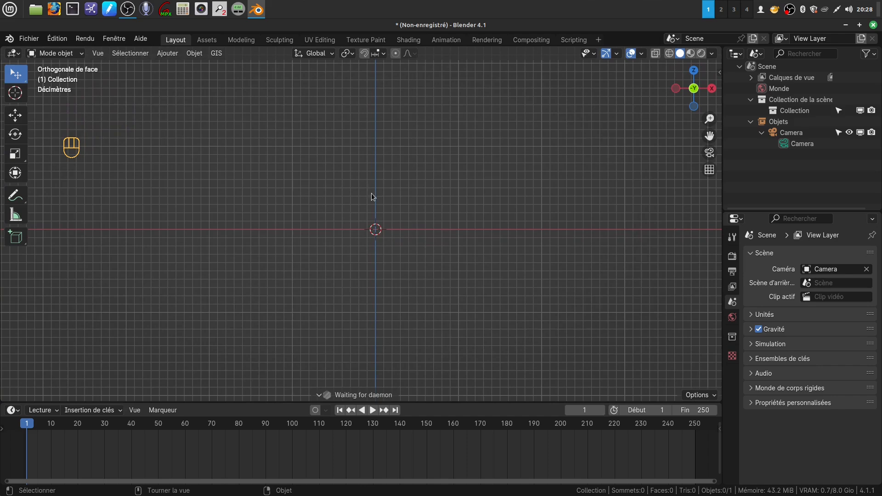
Add a mesh circle at the world origin with 32 vertices and a 1 m radius
{"action": "left_click", "coordinate": [167, 53]}
{"action": "mouse_move", "coordinate": [175, 66]}
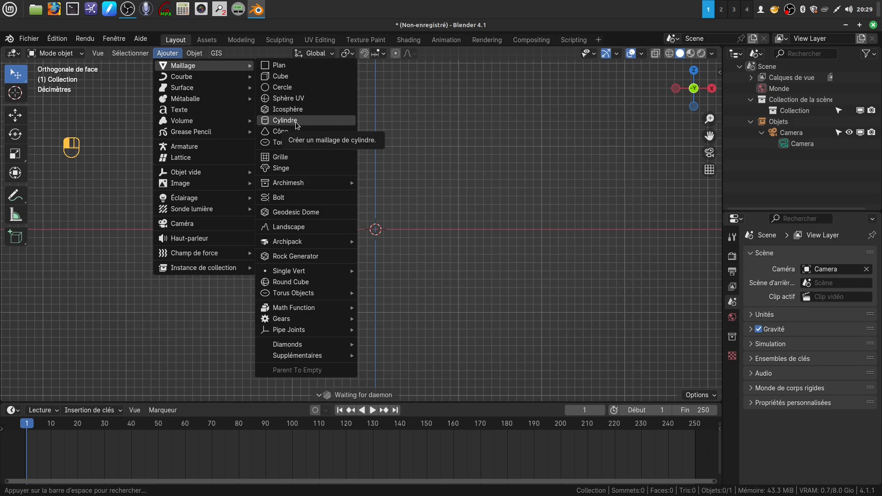
{"action": "left_click", "coordinate": [286, 88]}
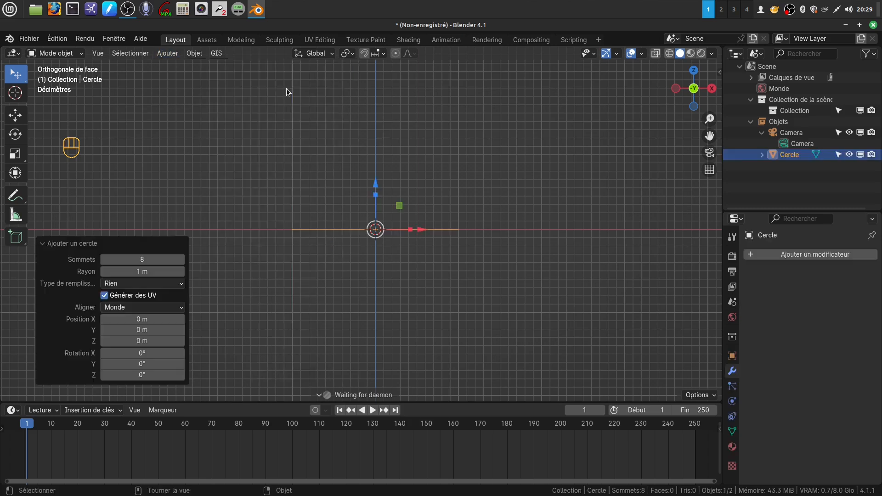
{"action": "left_click", "coordinate": [150, 260]}
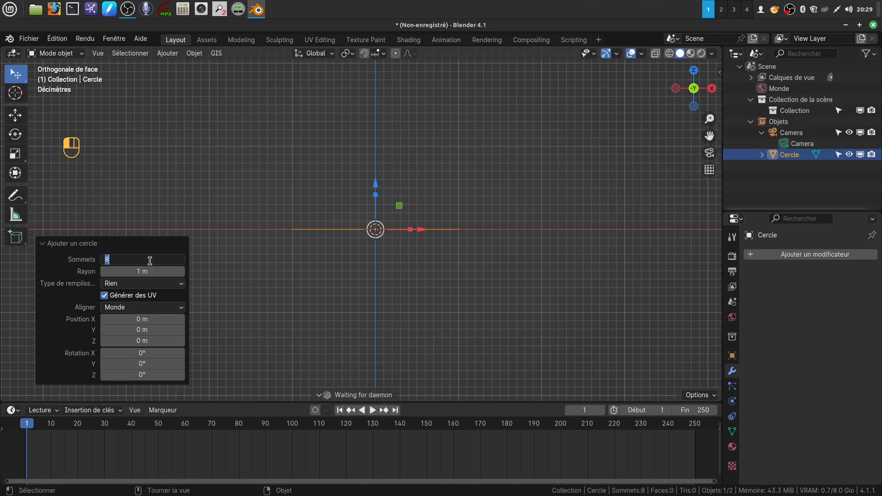
{"action": "key", "text": "BackSpace"}
{"action": "key", "text": "Return"}
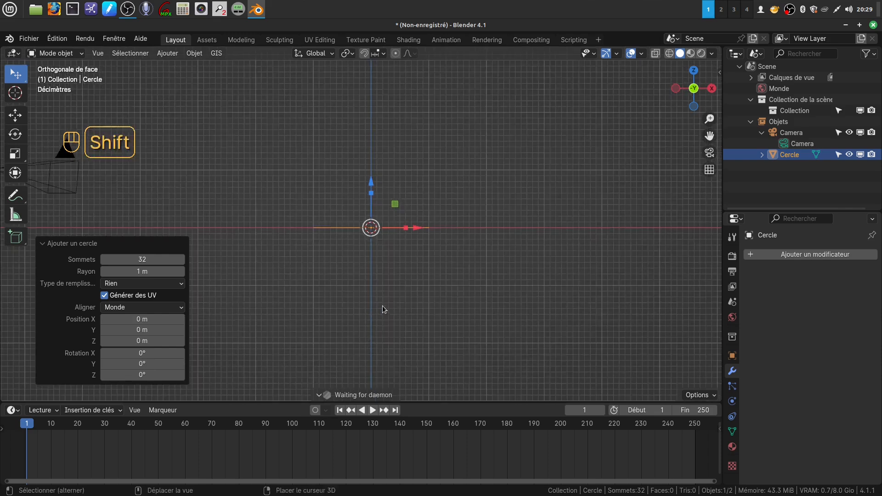
{"action": "middle_click_drag", "start_coordinate": [384, 309], "coordinate": [368, 366], "text": "shift"}
{"action": "middle_click_drag", "start_coordinate": [384, 329], "coordinate": [381, 369], "text": "shift"}
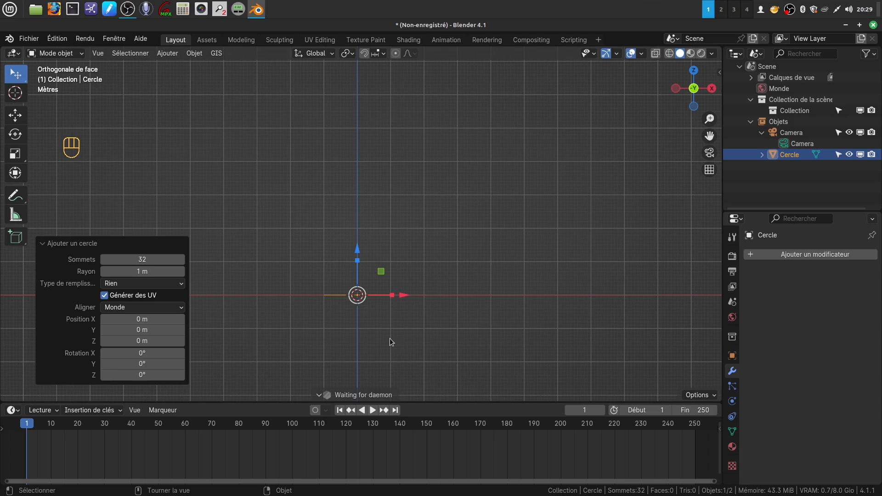
{"action": "key", "text": "e"}
{"action": "left_click", "coordinate": [358, 248]}
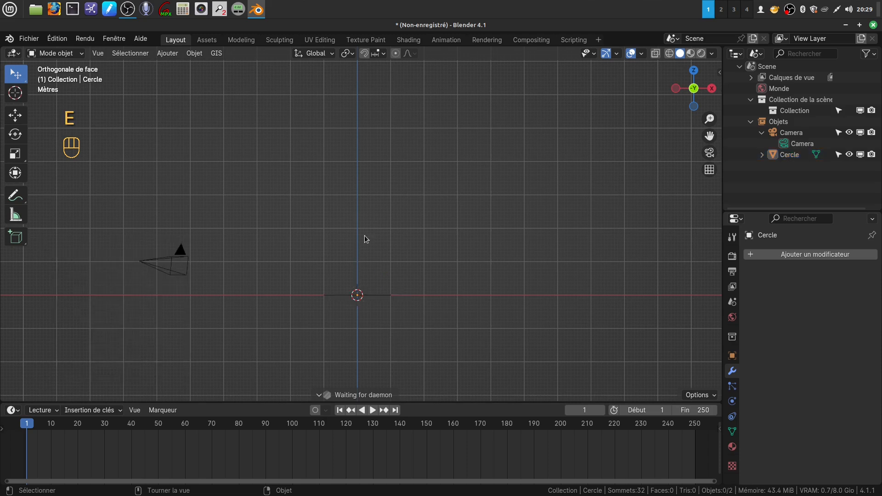
{"action": "left_click", "coordinate": [379, 295]}
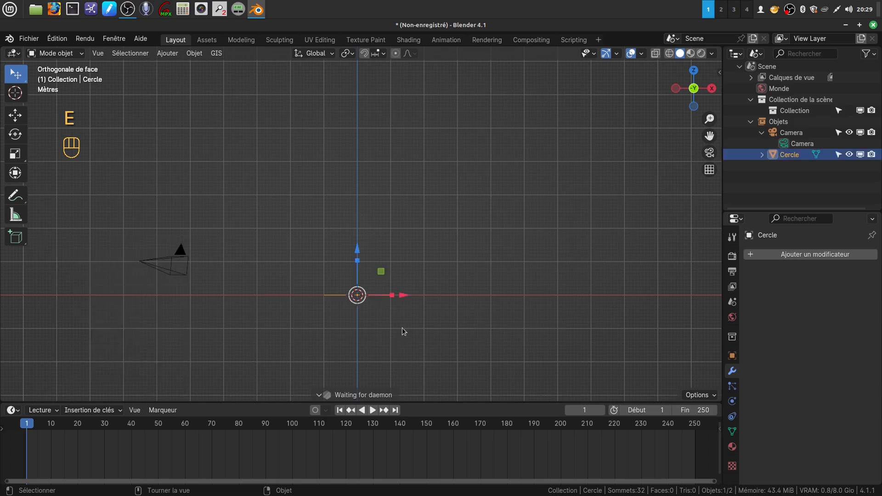
Extrude the circle's vertices straight up by about 6 m in Edit Mode to form an open tube
{"action": "key", "text": "Tab"}
{"action": "key", "text": "e"}
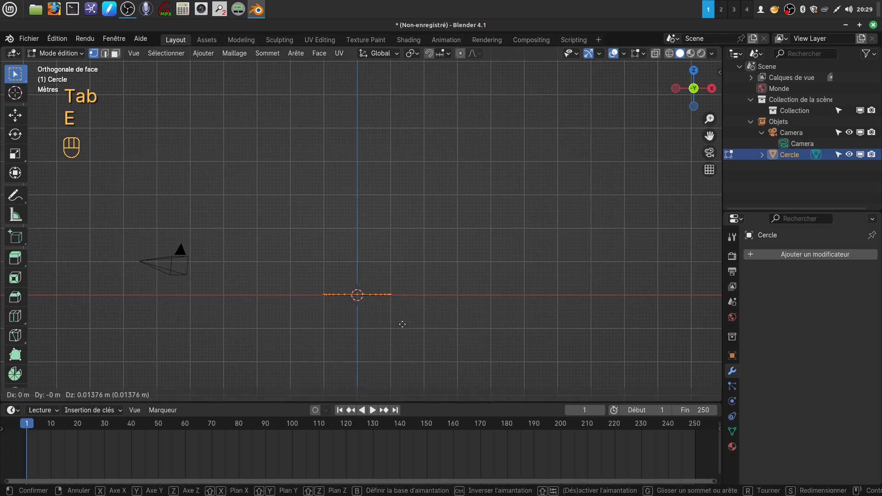
{"action": "left_click", "coordinate": [402, 322]}
{"action": "key", "text": "e"}
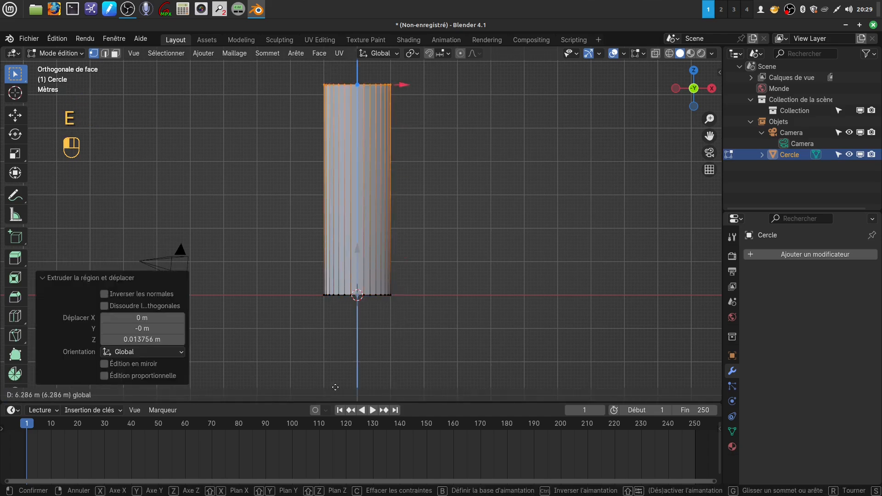
{"action": "left_click", "coordinate": [333, 50]}
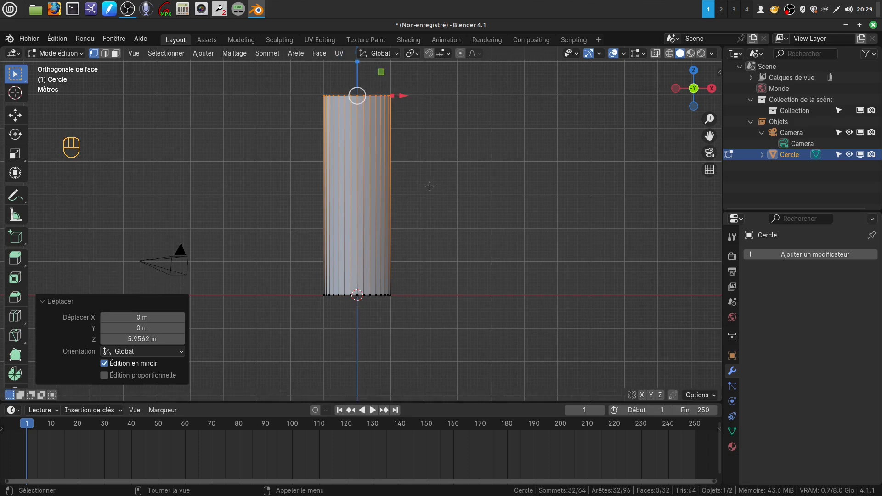
Shear the tube's top edge loop with the Shear tool, using an offset of 0.832, axis Y and orthogonal axis Z
{"action": "middle_click_drag", "start_coordinate": [443, 193], "coordinate": [473, 248], "text": "shift"}
{"action": "scroll", "coordinate": [474, 280], "scroll_direction": "up", "scroll_amount": 1}
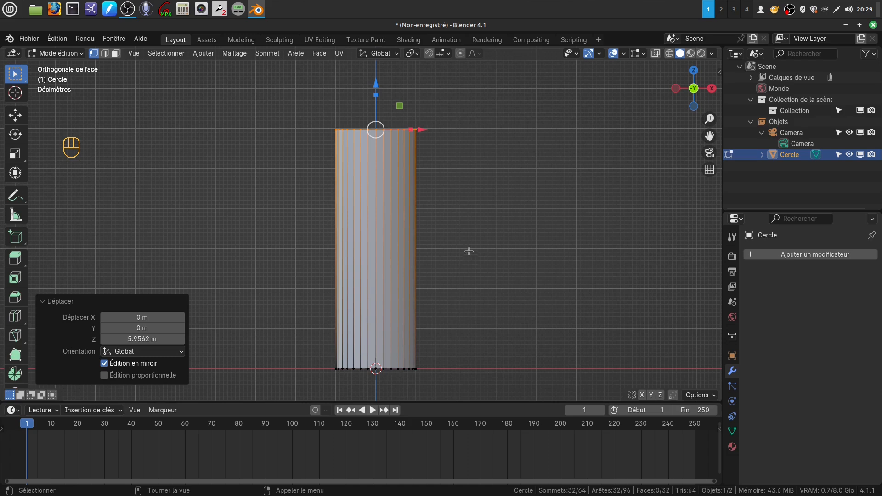
{"action": "middle_click_drag", "start_coordinate": [467, 250], "coordinate": [459, 243], "text": "shift"}
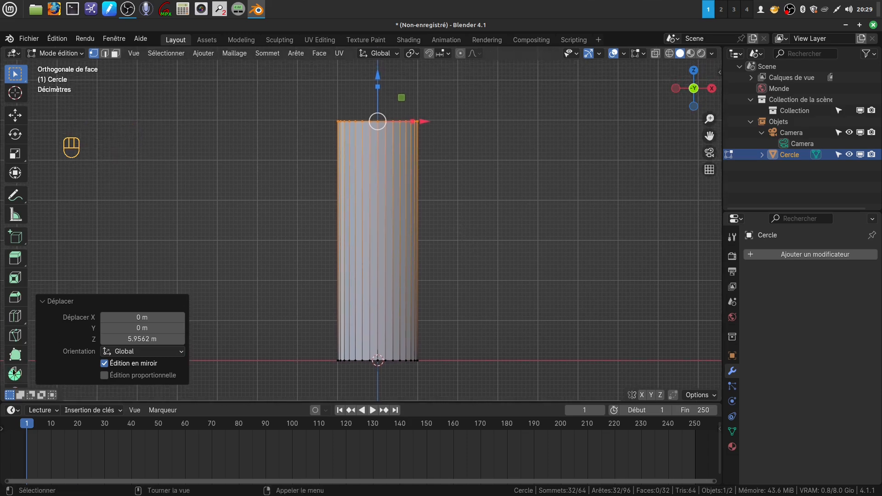
{"action": "scroll", "coordinate": [15, 374], "scroll_direction": "down", "scroll_amount": 5}
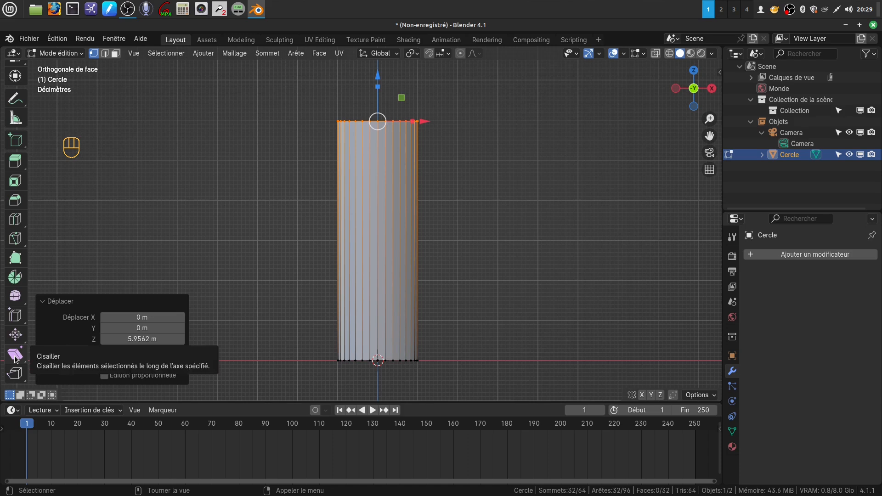
{"action": "left_click", "coordinate": [15, 356]}
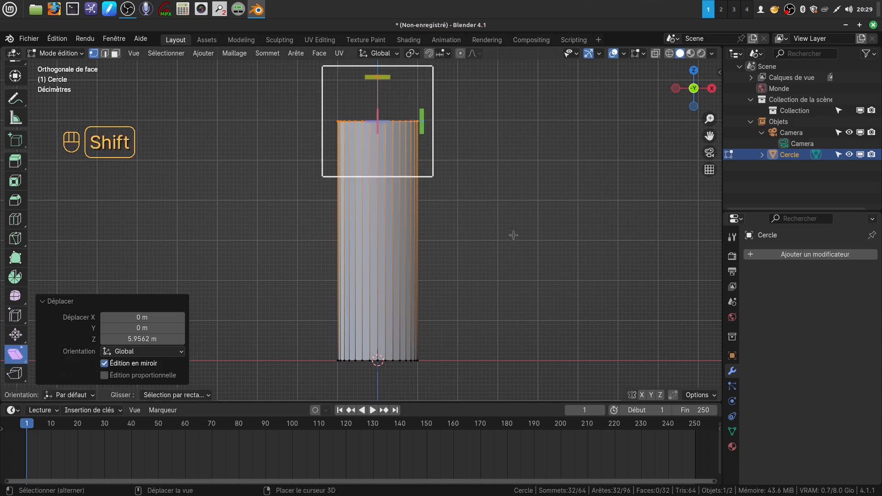
{"action": "middle_click_drag", "start_coordinate": [514, 229], "coordinate": [497, 246], "text": "shift"}
{"action": "scroll", "coordinate": [519, 273], "scroll_direction": "down", "scroll_amount": 3}
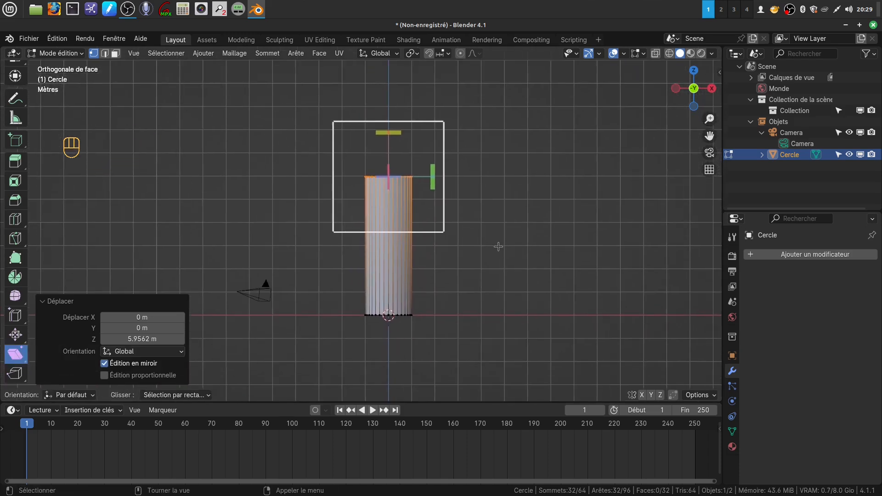
{"action": "scroll", "coordinate": [498, 248], "scroll_direction": "up", "scroll_amount": 2}
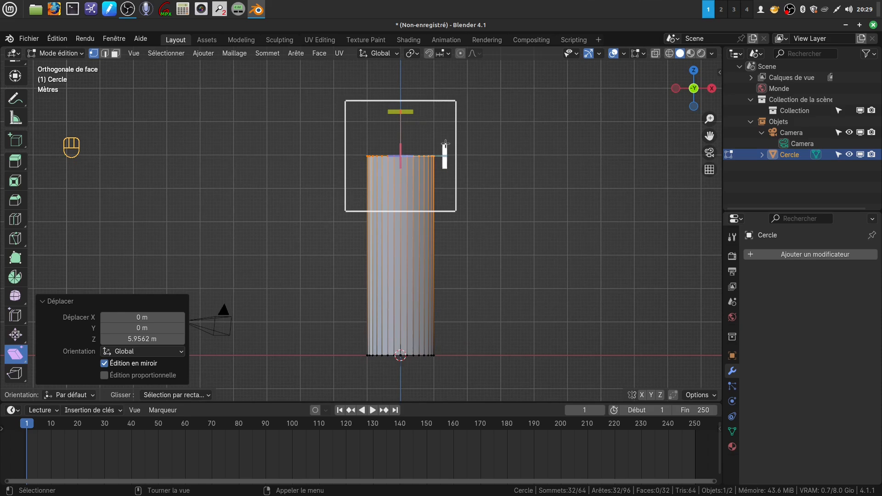
{"action": "left_click_drag", "start_coordinate": [404, 112], "coordinate": [409, 317]}
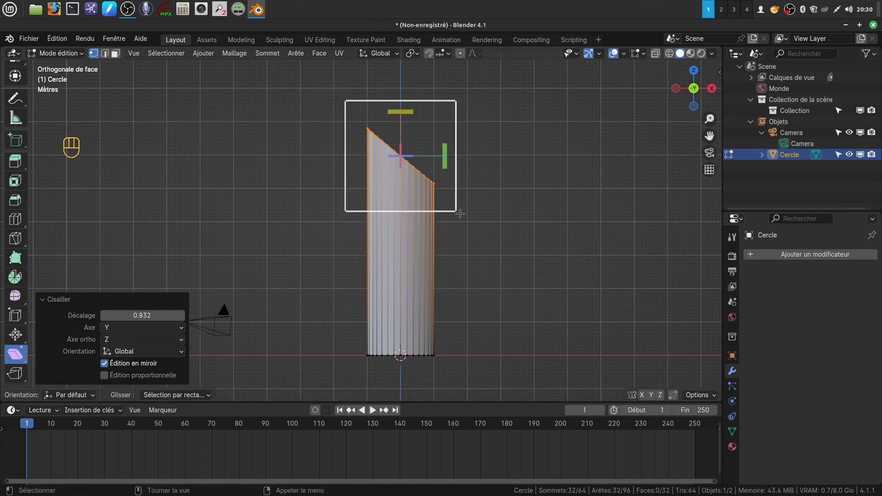
{"action": "middle_click_drag", "start_coordinate": [460, 208], "coordinate": [446, 204], "text": "shift"}
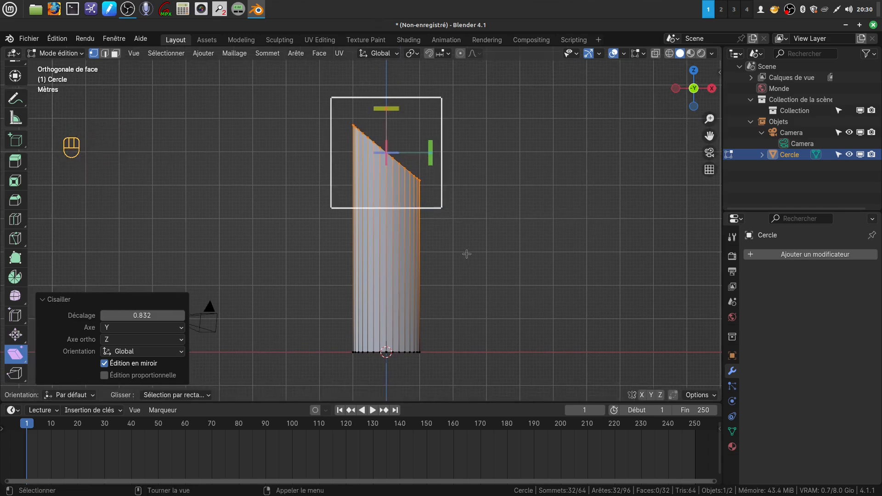
Undo the shear of the tube's top edge loop
{"action": "key", "text": "Tab"}
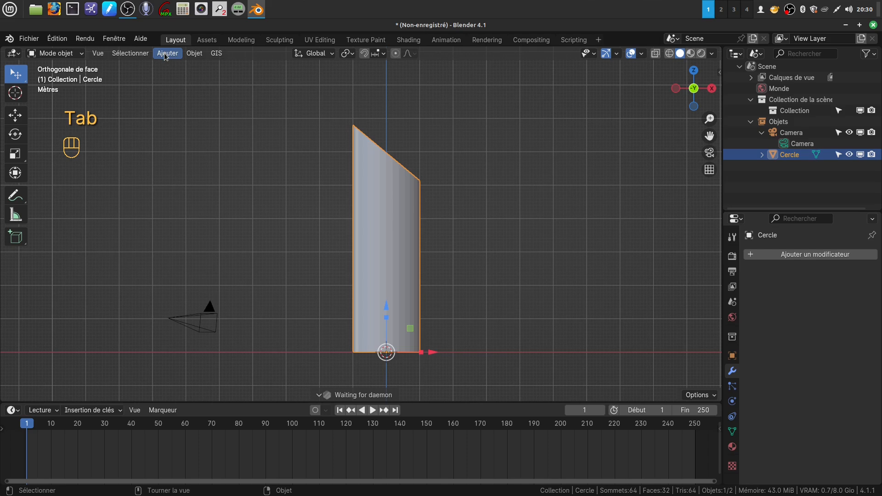
{"action": "key", "text": "Tab"}
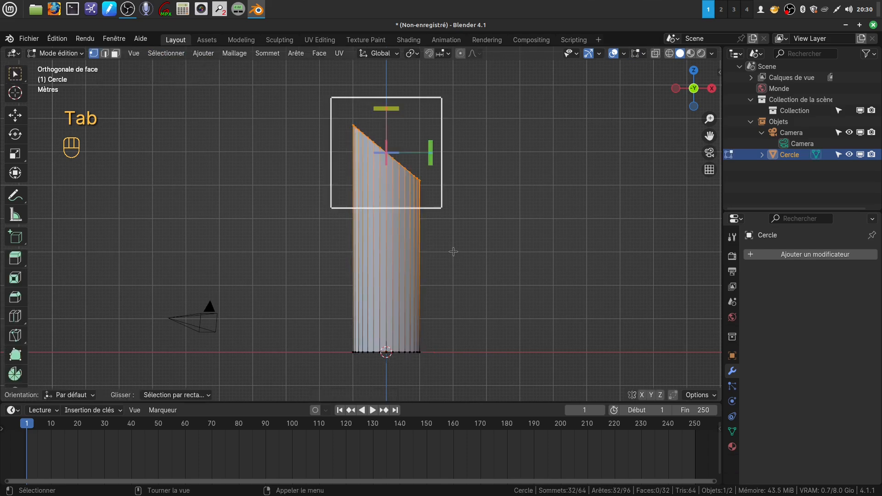
{"action": "key", "text": "ctrl"}
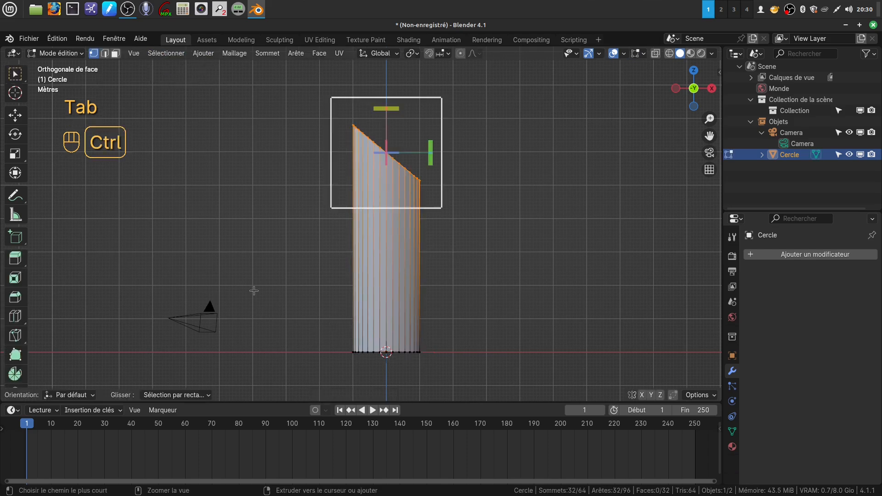
{"action": "key", "text": "ctrl+z"}
{"action": "key", "text": "ctrl+z"}
{"action": "key", "text": "ctrl+z"}
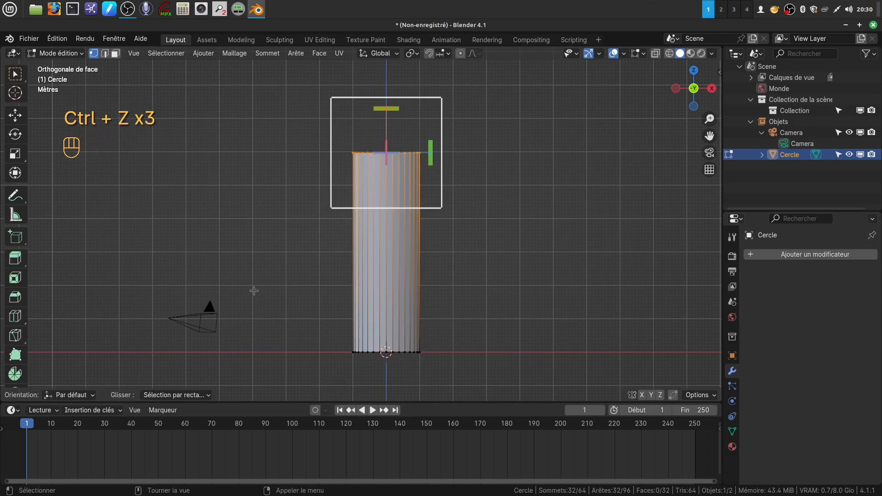
Duplicate the straight tube in Object Mode, move the copy along positive X clear of the original, and enter Edit Mode on it
{"action": "key", "text": "Tab"}
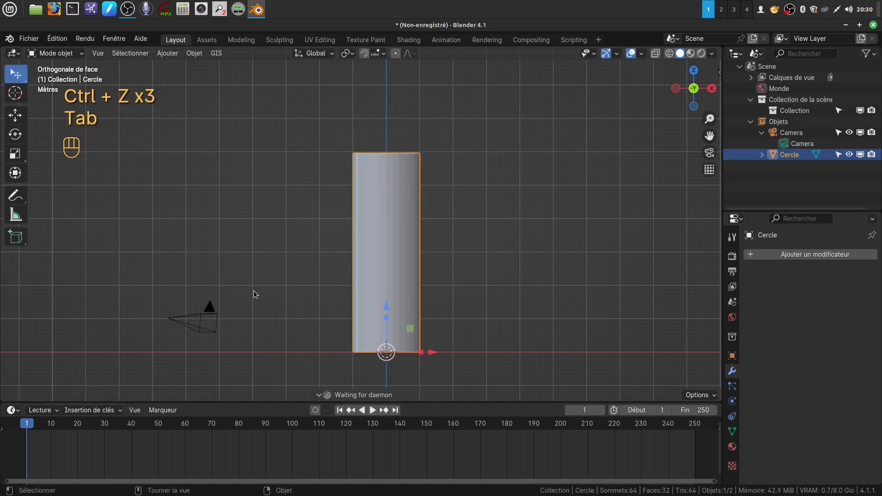
{"action": "key", "text": "shift+d"}
{"action": "left_click", "coordinate": [398, 320]}
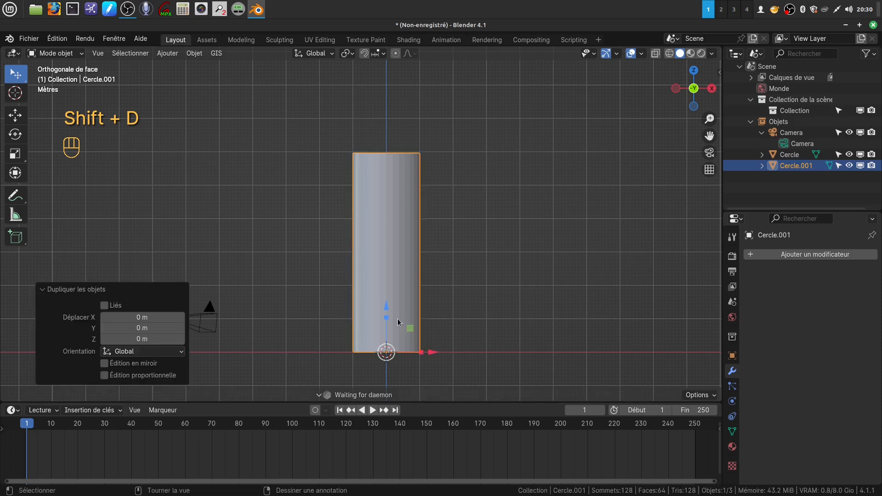
{"action": "left_click_drag", "start_coordinate": [433, 362], "coordinate": [575, 362]}
{"action": "key", "text": "Tab"}
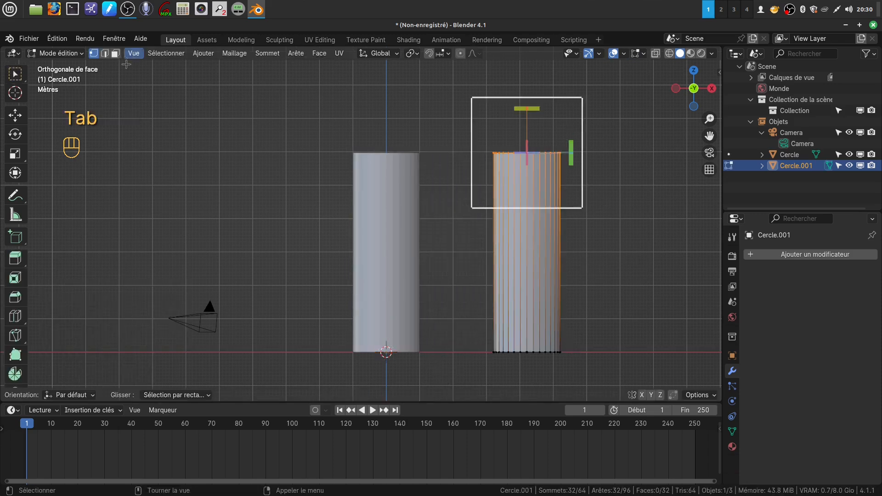
Rotate the duplicate tube's top edge loop about 45.5° around the global Y axis
{"action": "left_click", "coordinate": [20, 77]}
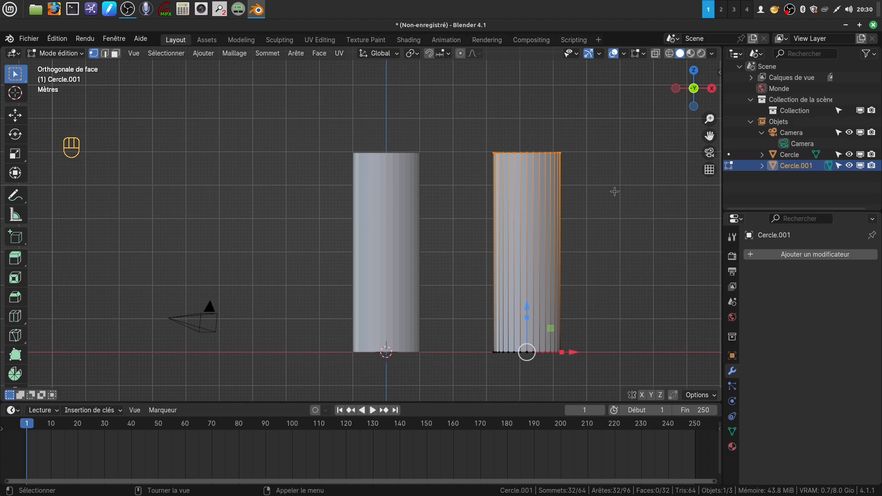
{"action": "key", "text": "r"}
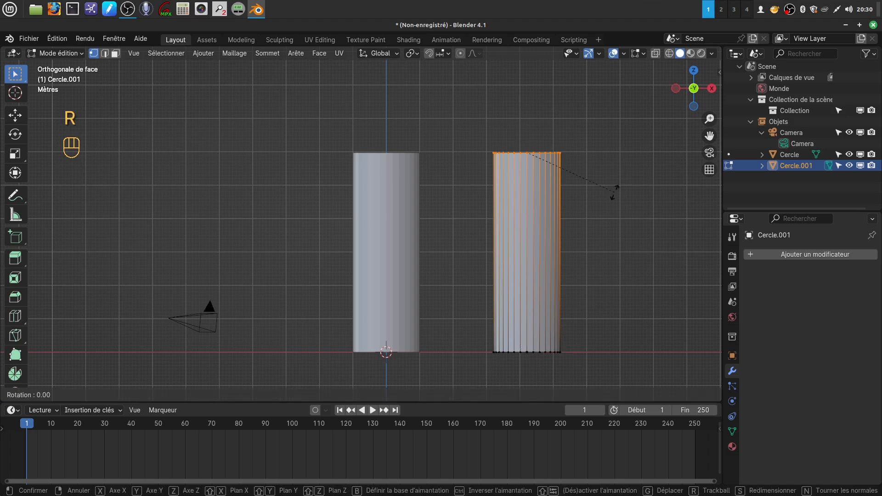
{"action": "key", "text": "y"}
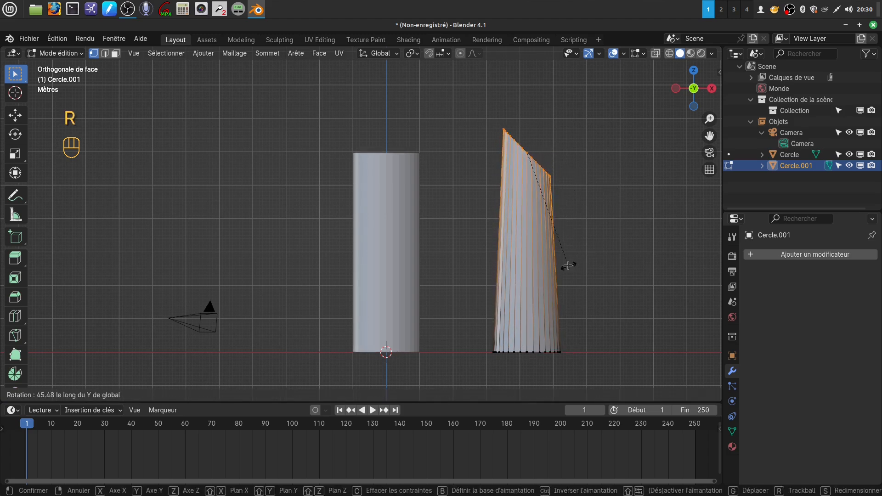
{"action": "left_click", "coordinate": [569, 265]}
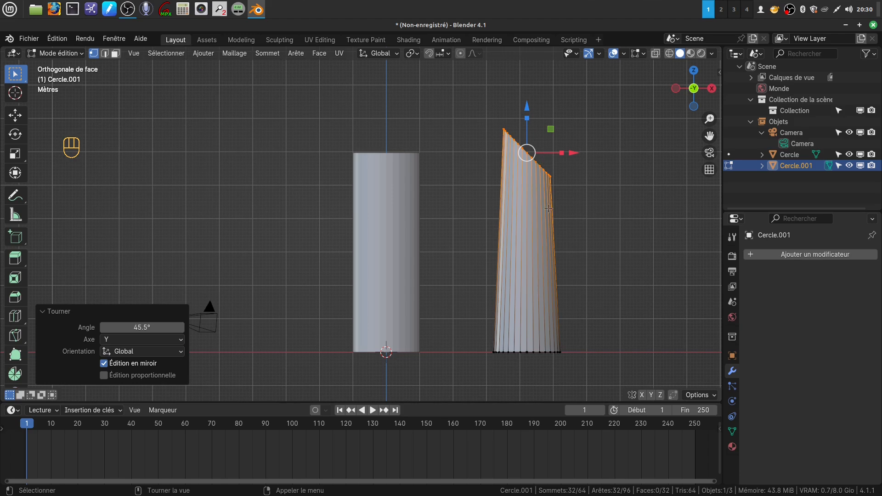
Undo the rotation of the duplicate's top edge loop and delete the duplicate tube in Object Mode
{"action": "key", "text": "ctrl"}
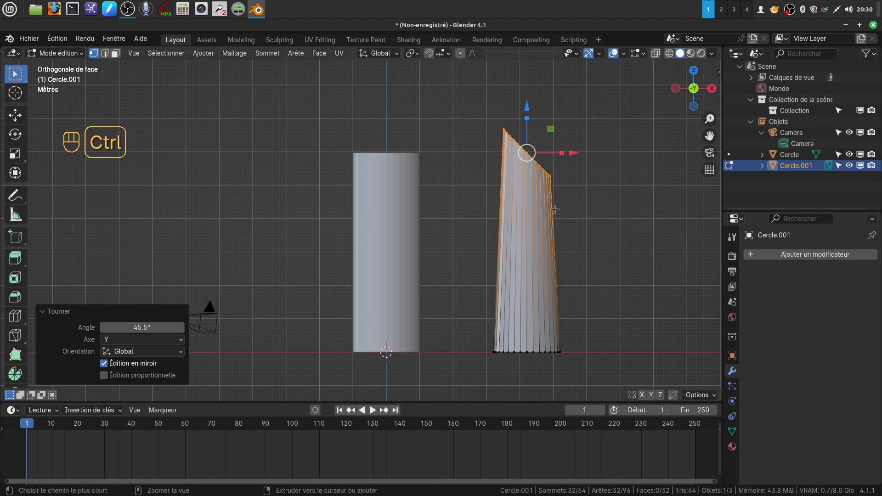
{"action": "key", "text": "ctrl+z"}
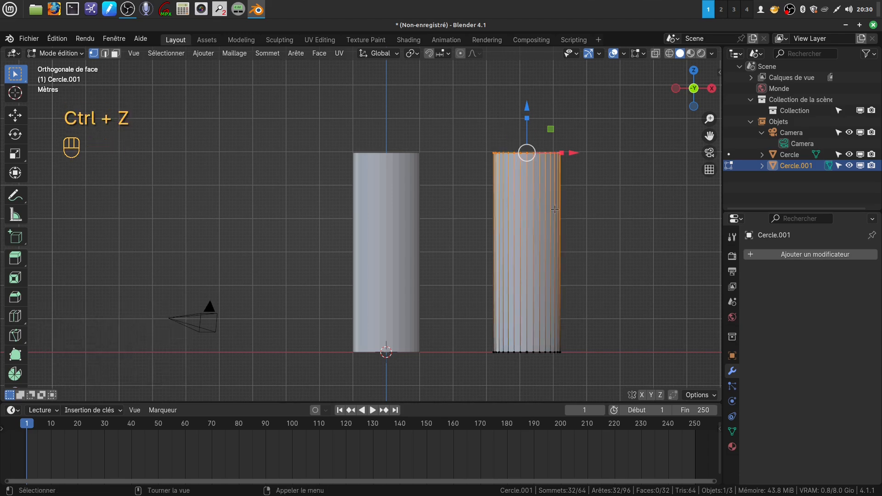
{"action": "key", "text": "Tab"}
{"action": "key", "text": "x"}
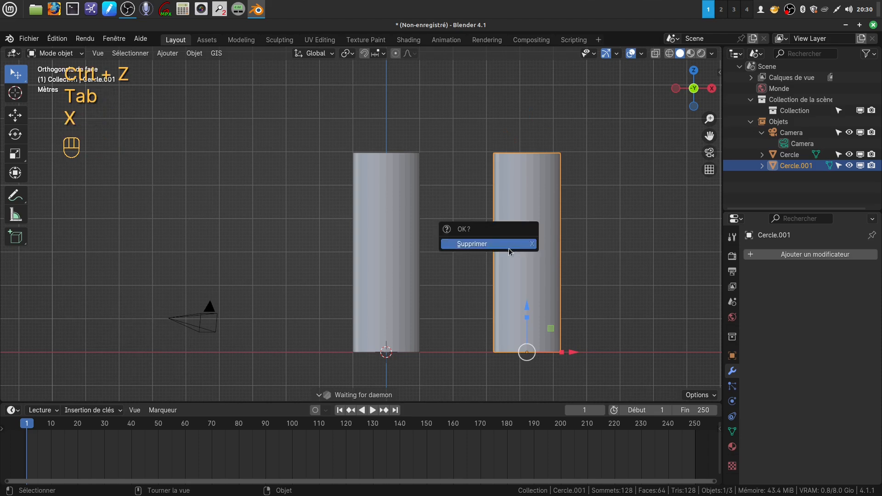
{"action": "left_click", "coordinate": [507, 246]}
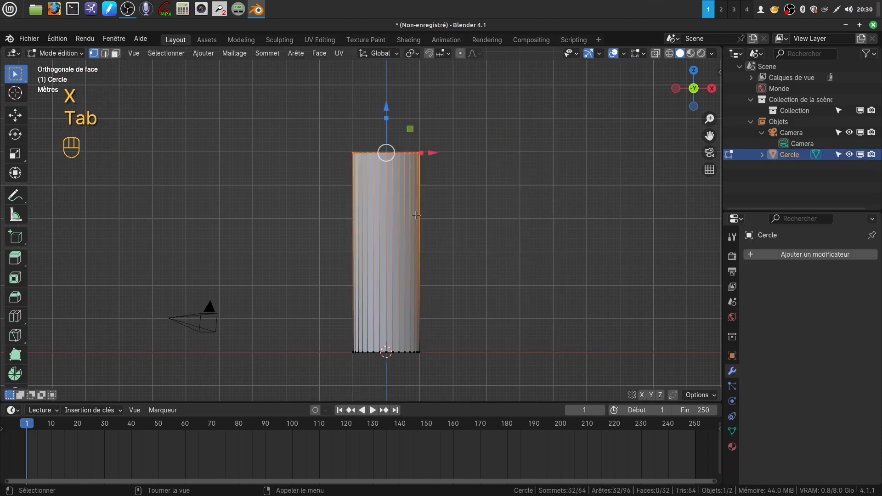
Shear the original tube's top edge loop with an offset of 1, axis Y and orthogonal axis Z
{"action": "scroll", "coordinate": [21, 375], "scroll_direction": "down", "scroll_amount": 5}
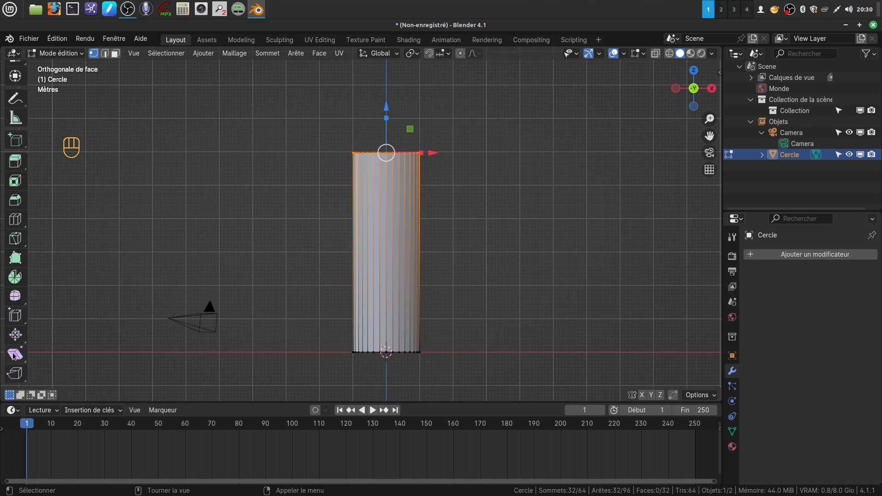
{"action": "left_click", "coordinate": [14, 355]}
{"action": "left_click_drag", "start_coordinate": [430, 153], "coordinate": [349, 325]}
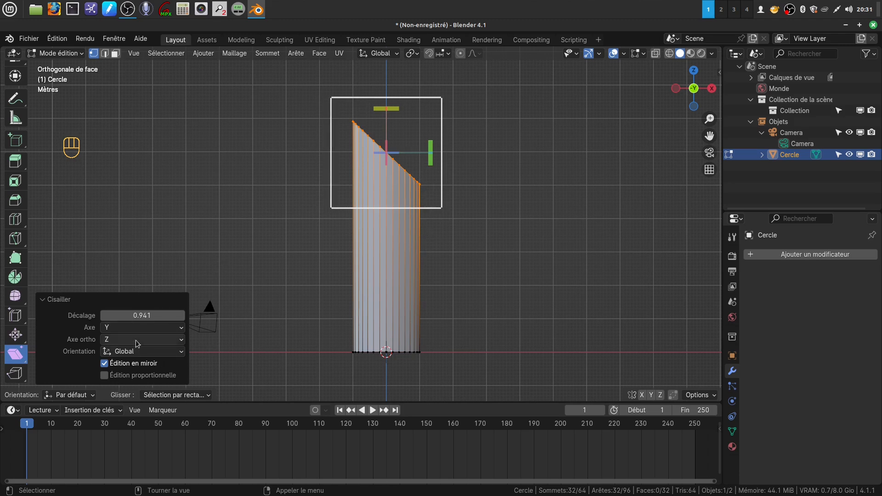
{"action": "left_click", "coordinate": [151, 315]}
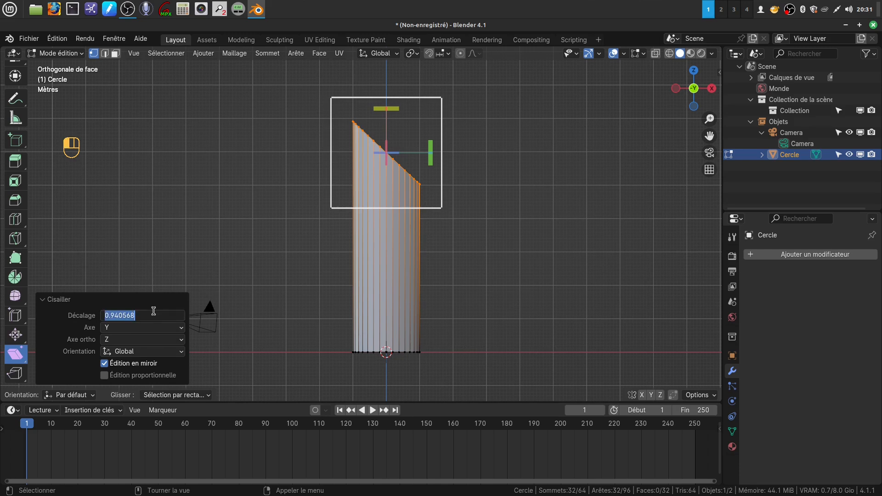
{"action": "key", "text": "BackSpace"}
{"action": "key", "text": "Return"}
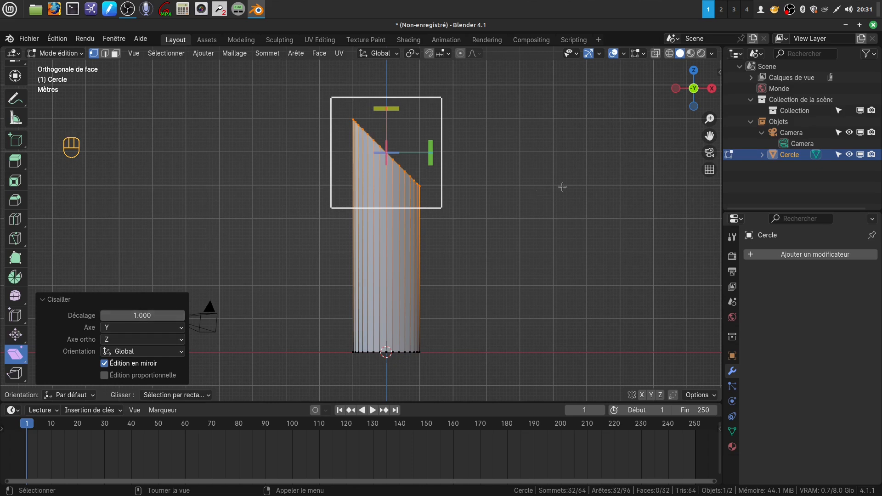
Extrude the slanted top edge loop about 4.3 m along positive X to form a horizontal arm
{"action": "scroll", "coordinate": [547, 197], "scroll_direction": "down", "scroll_amount": 2}
{"action": "middle_click_drag", "start_coordinate": [503, 240], "coordinate": [501, 265], "text": "shift"}
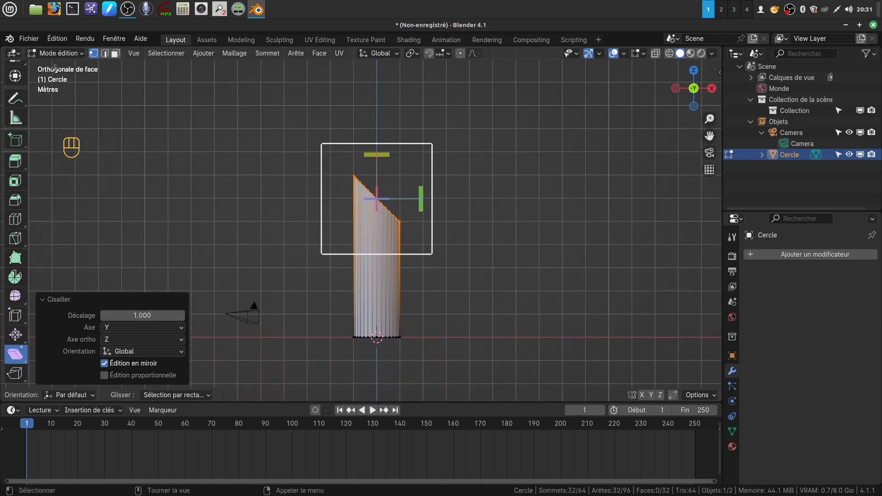
{"action": "middle_click_drag", "start_coordinate": [205, 111], "coordinate": [221, 130], "text": "shift"}
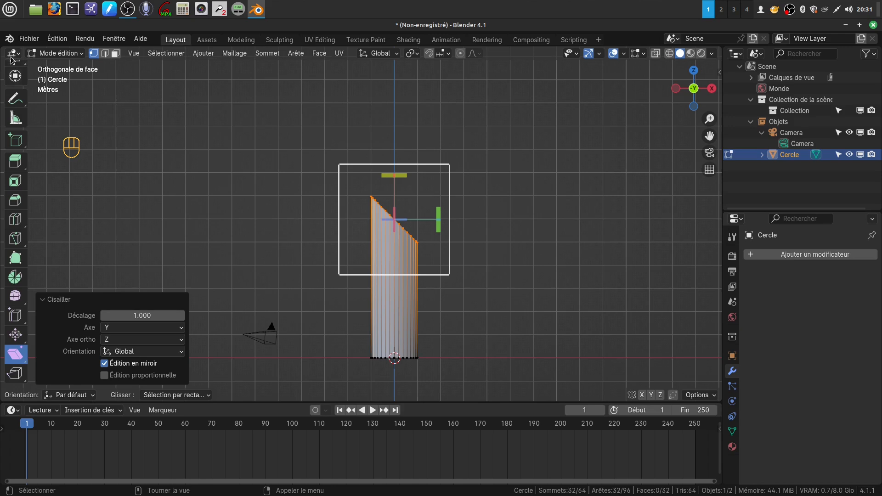
{"action": "scroll", "coordinate": [43, 168], "scroll_direction": "up", "scroll_amount": 6}
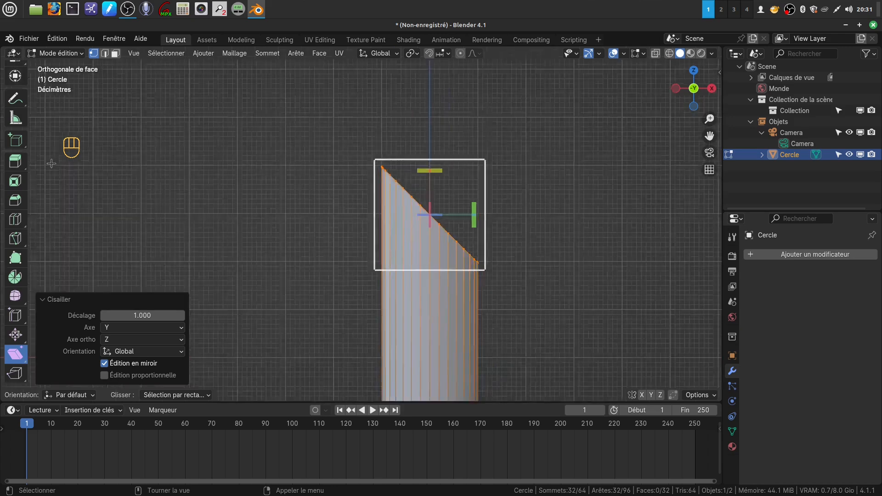
{"action": "scroll", "coordinate": [17, 80], "scroll_direction": "up", "scroll_amount": 4}
{"action": "left_click", "coordinate": [17, 80]}
{"action": "middle_click_drag", "start_coordinate": [377, 216], "coordinate": [338, 203], "text": "shift"}
{"action": "scroll", "coordinate": [362, 226], "scroll_direction": "down", "scroll_amount": 3}
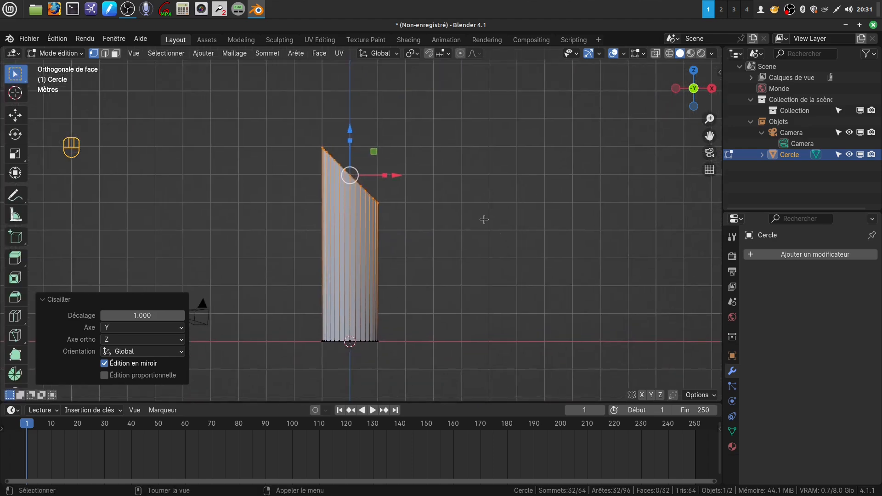
{"action": "key", "text": "e"}
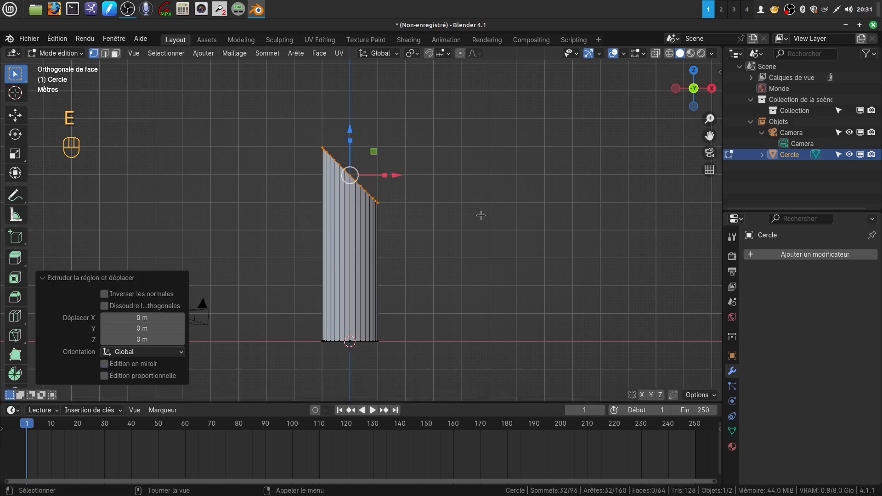
{"action": "left_click_drag", "start_coordinate": [396, 178], "coordinate": [518, 245]}
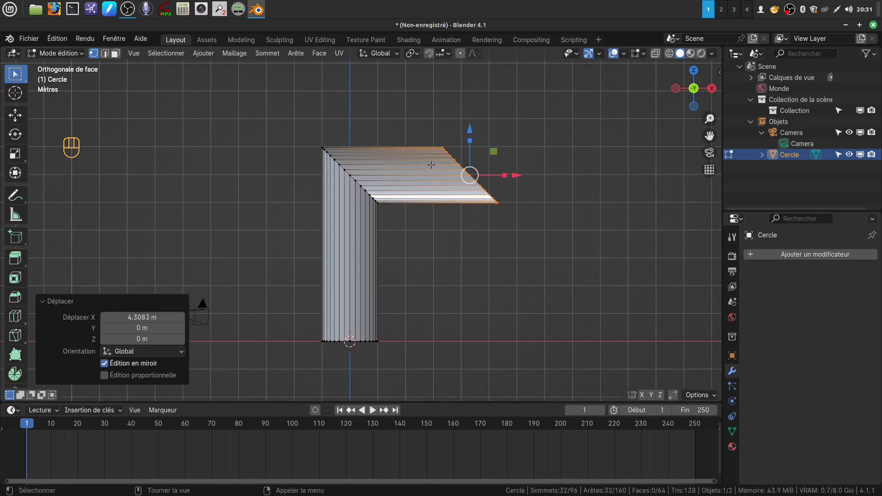
Flatten the horizontal arm's slanted end loop by scaling it to 0 along X
{"action": "key", "text": "s"}
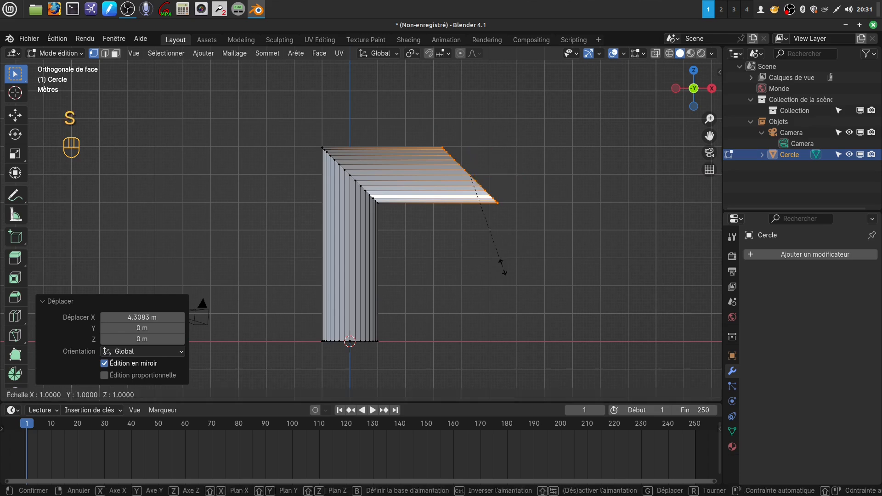
{"action": "key", "text": "x"}
{"action": "key", "text": "0"}
{"action": "key", "text": "Return"}
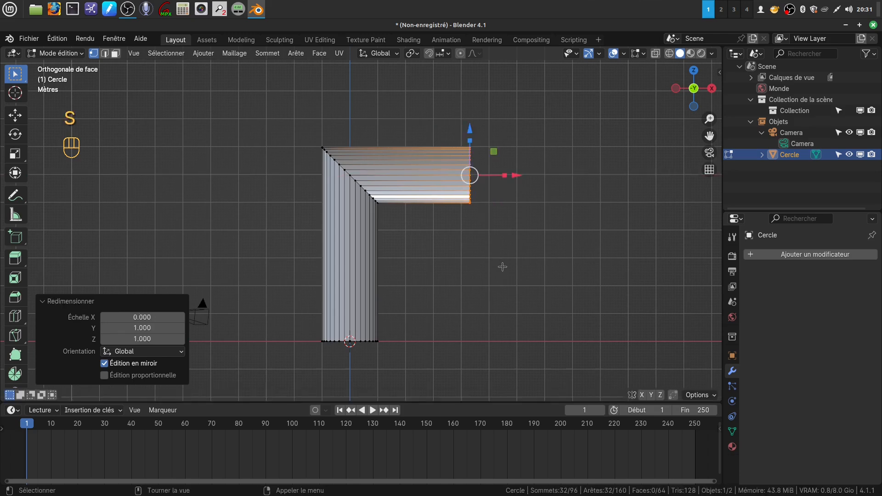
Return to Object Mode and add a Mirror modifier on the X axis to the bent tube
{"action": "mouse_move", "coordinate": [455, 275]}
{"action": "middle_mouse_down", "text": "shift"}
{"action": "mouse_move", "coordinate": [471, 277]}
{"action": "mouse_move", "coordinate": [467, 285]}
{"action": "middle_mouse_up", "text": "shift"}
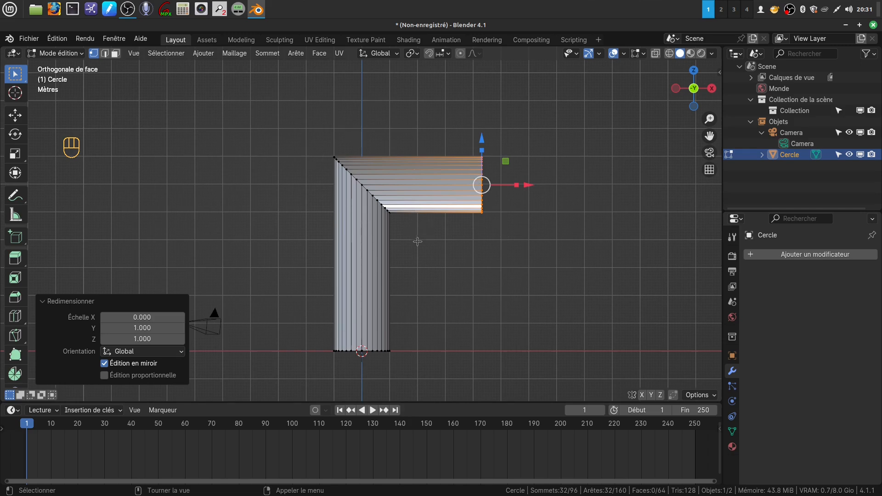
{"action": "middle_click_drag", "start_coordinate": [404, 257], "coordinate": [407, 259], "text": "shift"}
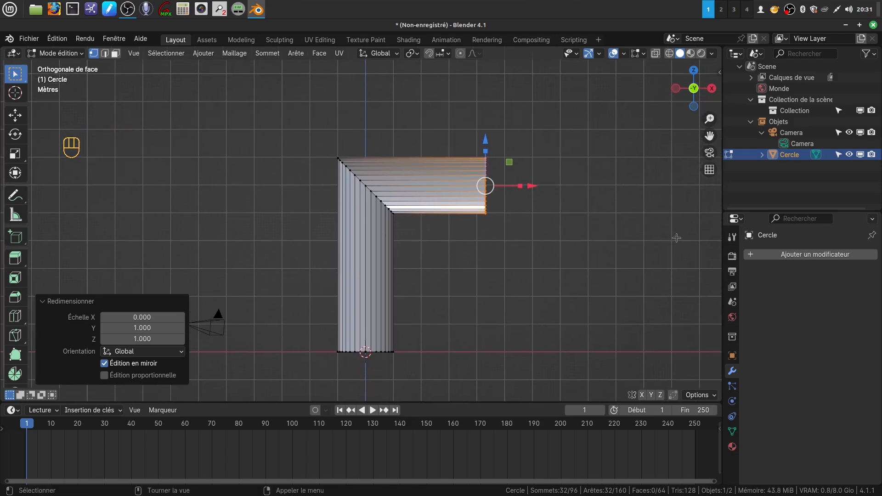
{"action": "key", "text": "Tab"}
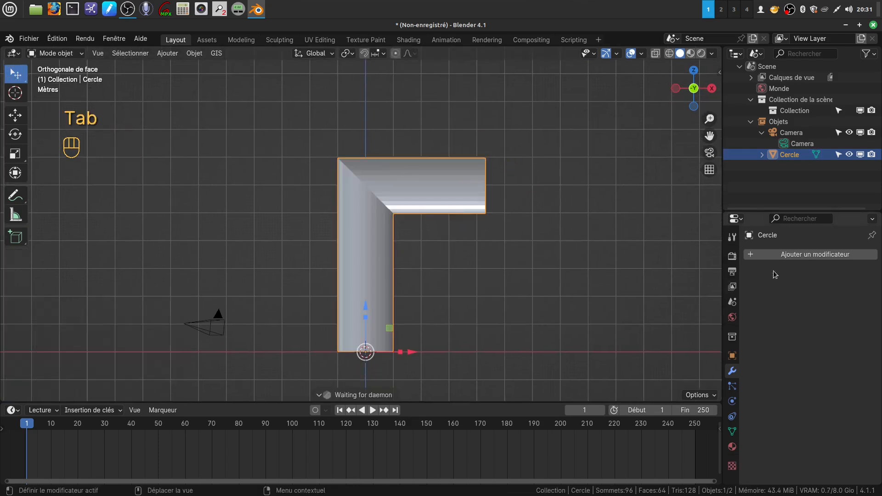
{"action": "left_click", "coordinate": [809, 255]}
{"action": "mouse_move", "coordinate": [808, 255]}
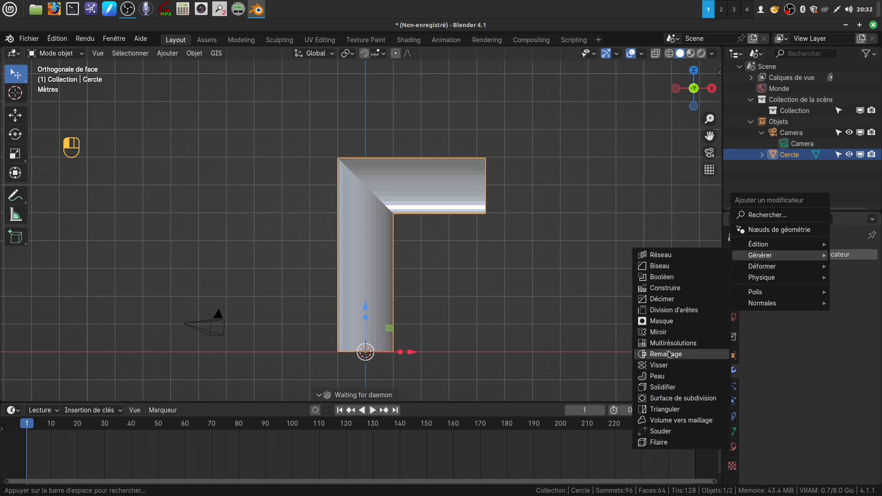
{"action": "left_click", "coordinate": [660, 332]}
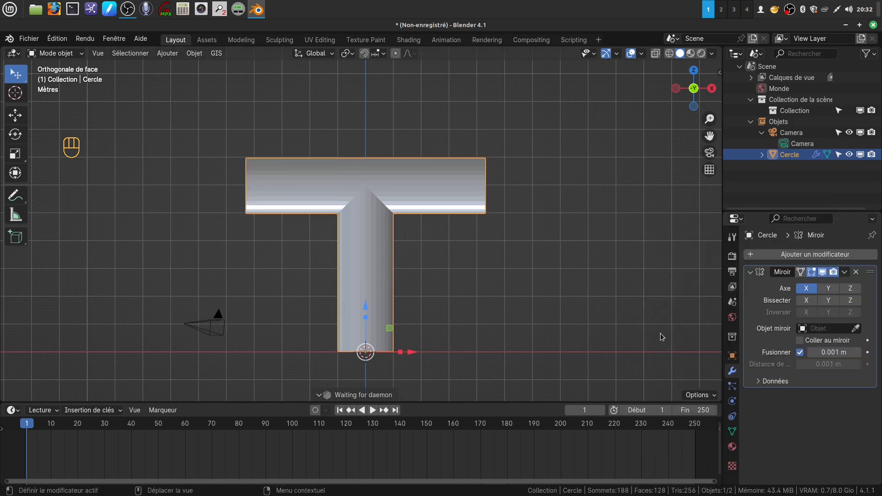
Enable Bisect on X in the Mirror modifier, comparing the inside of the T-shaped pipe with the option on and off
{"action": "left_click", "coordinate": [807, 301]}
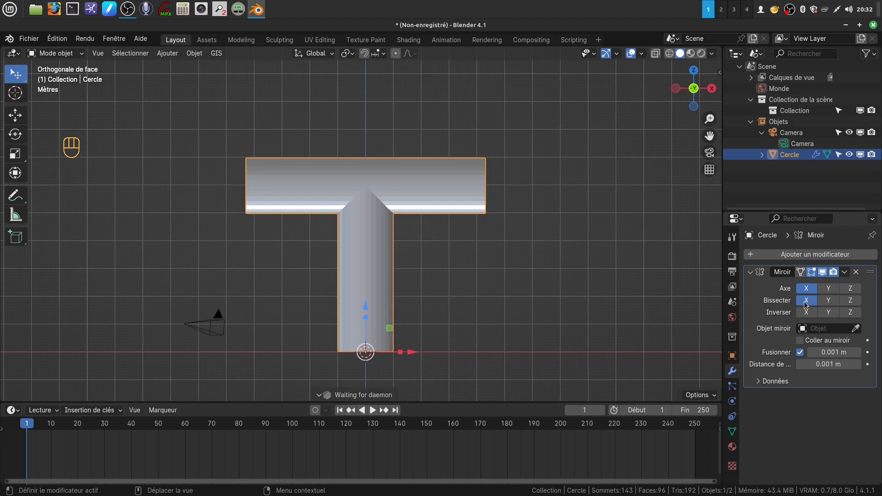
{"action": "middle_click_drag", "start_coordinate": [383, 296], "coordinate": [572, 274]}
{"action": "scroll", "coordinate": [573, 273], "scroll_direction": "up", "scroll_amount": 3}
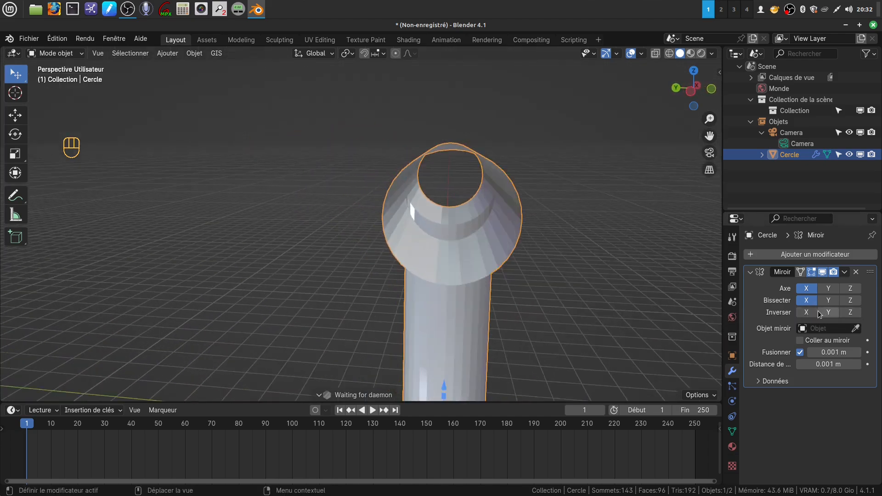
{"action": "left_click", "coordinate": [807, 300]}
{"action": "middle_click_drag", "start_coordinate": [500, 301], "coordinate": [525, 238]}
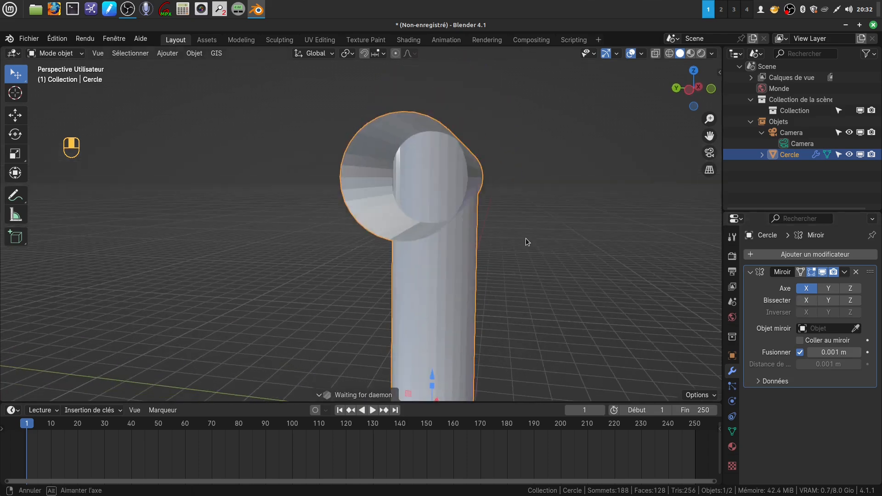
{"action": "middle_click_drag", "start_coordinate": [422, 215], "coordinate": [423, 281]}
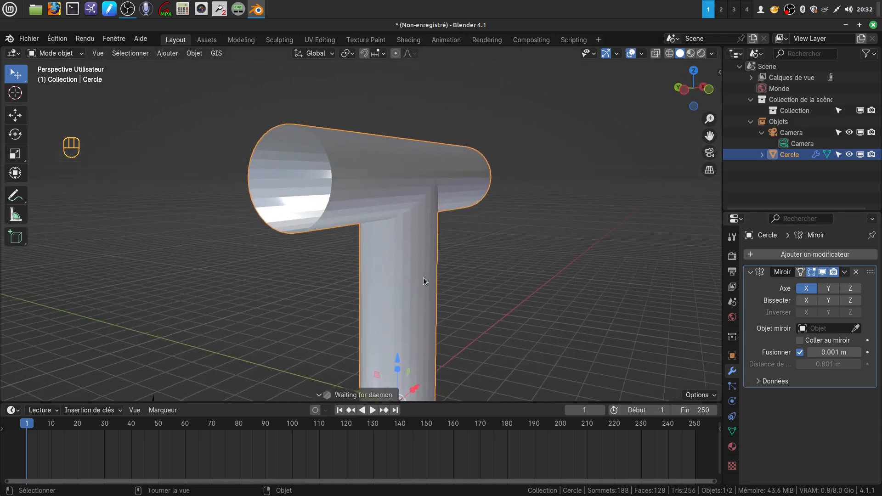
{"action": "mouse_move", "coordinate": [445, 208]}
{"action": "middle_mouse_down"}
{"action": "mouse_move", "coordinate": [472, 213]}
{"action": "mouse_move", "coordinate": [441, 216]}
{"action": "middle_mouse_up"}
{"action": "left_click", "coordinate": [807, 300]}
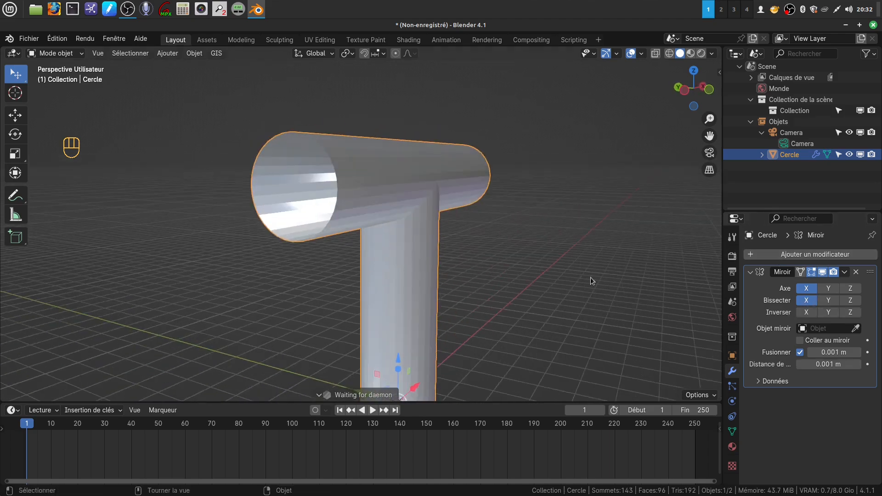
Apply the Mirror modifier and shade the T-shaped pipe smooth, checking the surface at the junction
{"action": "middle_click_drag", "start_coordinate": [591, 277], "coordinate": [444, 240]}
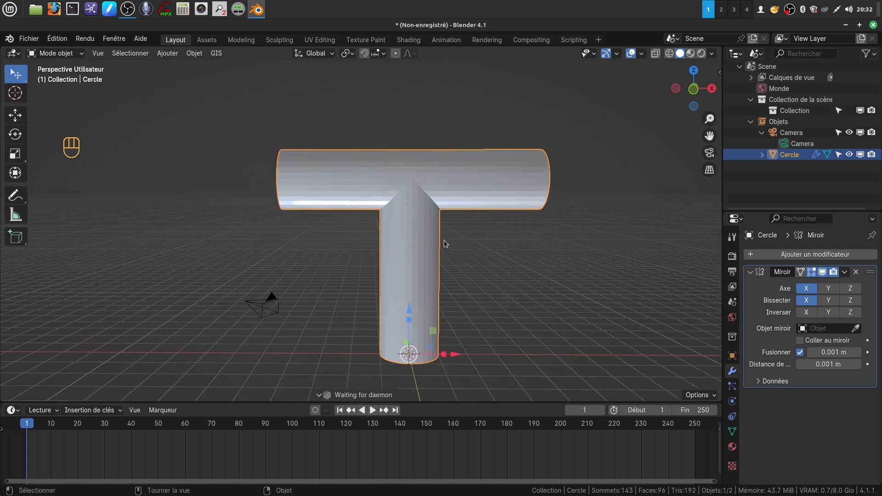
{"action": "left_click", "coordinate": [845, 274]}
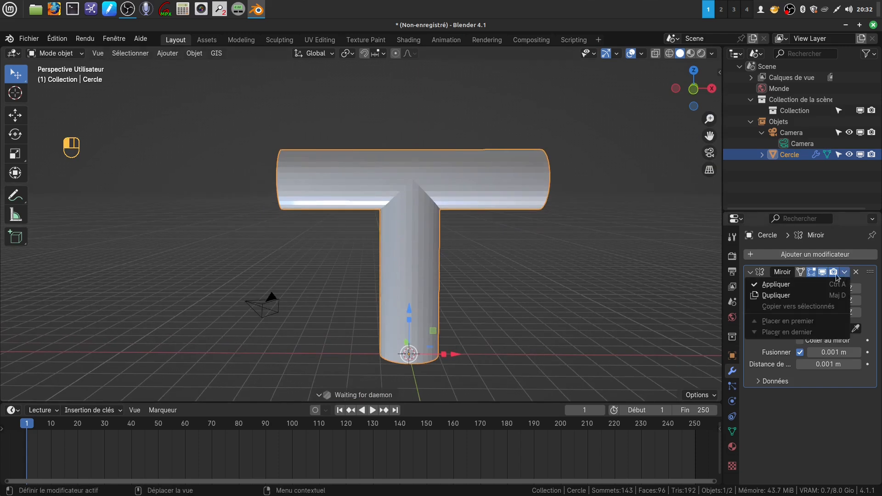
{"action": "left_click", "coordinate": [791, 289]}
{"action": "right_click", "coordinate": [471, 180]}
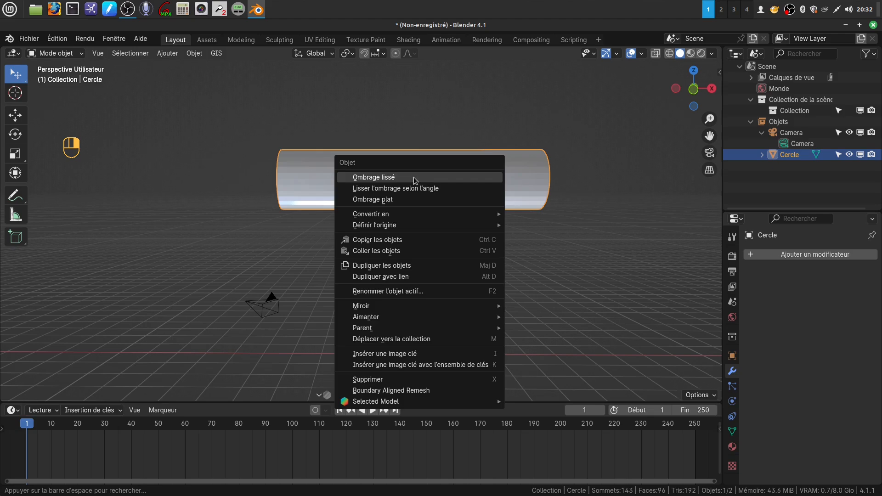
{"action": "left_click", "coordinate": [414, 176]}
{"action": "mouse_move", "coordinate": [413, 176]}
{"action": "middle_mouse_down"}
{"action": "mouse_move", "coordinate": [528, 263]}
{"action": "mouse_move", "coordinate": [601, 282]}
{"action": "mouse_move", "coordinate": [636, 236]}
{"action": "mouse_move", "coordinate": [642, 272]}
{"action": "mouse_move", "coordinate": [497, 270]}
{"action": "mouse_move", "coordinate": [531, 262]}
{"action": "mouse_move", "coordinate": [459, 252]}
{"action": "mouse_move", "coordinate": [498, 249]}
{"action": "mouse_move", "coordinate": [434, 237]}
{"action": "mouse_move", "coordinate": [422, 212]}
{"action": "mouse_move", "coordinate": [489, 226]}
{"action": "mouse_move", "coordinate": [440, 232]}
{"action": "mouse_move", "coordinate": [470, 219]}
{"action": "mouse_move", "coordinate": [486, 230]}
{"action": "middle_mouse_up"}
{"action": "scroll", "coordinate": [510, 293], "scroll_direction": "up", "scroll_amount": 3}
{"action": "scroll", "coordinate": [492, 257], "scroll_direction": "down", "scroll_amount": 4}
{"action": "scroll", "coordinate": [467, 260], "scroll_direction": "up", "scroll_amount": 3}
{"action": "scroll", "coordinate": [467, 238], "scroll_direction": "down", "scroll_amount": 2}
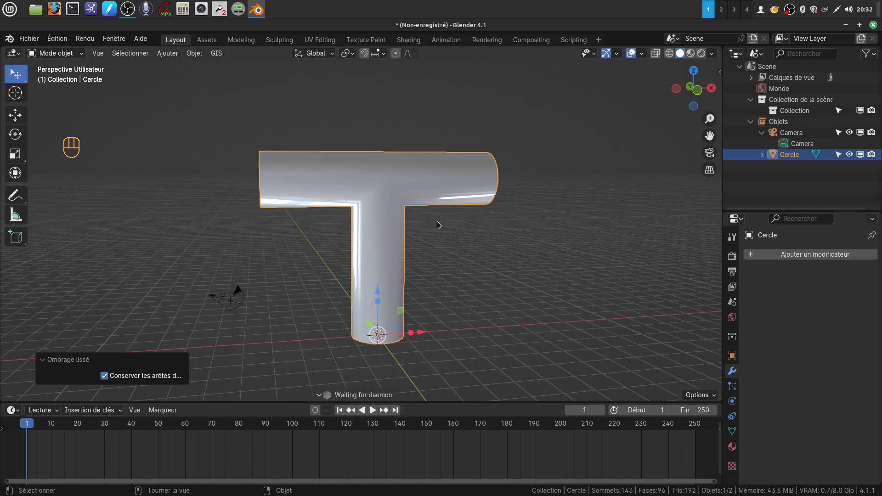
{"action": "mouse_move", "coordinate": [437, 221]}
{"action": "middle_mouse_down"}
{"action": "mouse_move", "coordinate": [553, 227]}
{"action": "mouse_move", "coordinate": [557, 244]}
{"action": "mouse_move", "coordinate": [432, 266]}
{"action": "mouse_move", "coordinate": [403, 227]}
{"action": "mouse_move", "coordinate": [423, 218]}
{"action": "middle_mouse_up"}
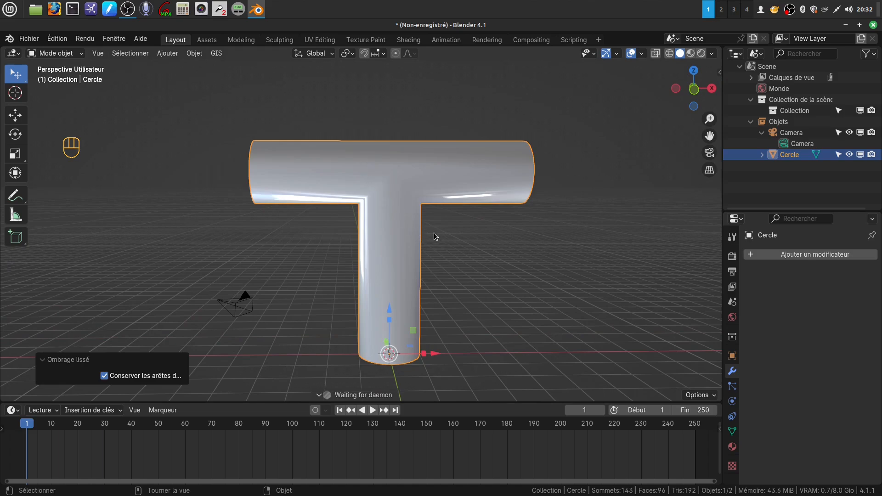
{"action": "mouse_move", "coordinate": [433, 232]}
{"action": "middle_mouse_down"}
{"action": "mouse_move", "coordinate": [511, 219]}
{"action": "mouse_move", "coordinate": [565, 239]}
{"action": "mouse_move", "coordinate": [533, 267]}
{"action": "mouse_move", "coordinate": [423, 239]}
{"action": "middle_mouse_up"}
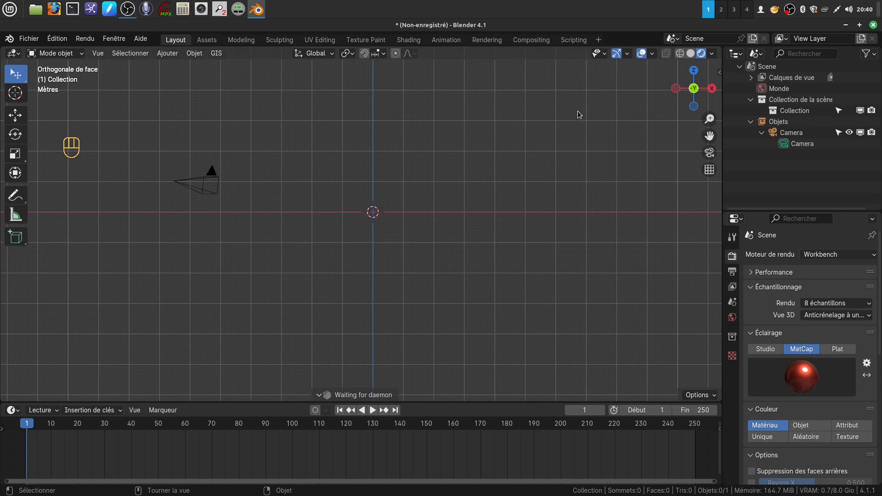
Add a 2 m cube mesh at the world origin
{"action": "left_click", "coordinate": [167, 53]}
{"action": "mouse_move", "coordinate": [183, 66]}
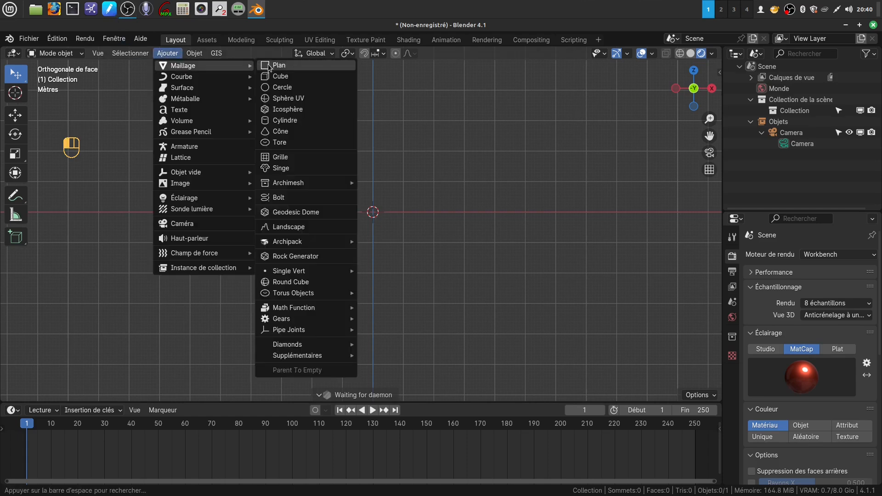
{"action": "left_click", "coordinate": [281, 78]}
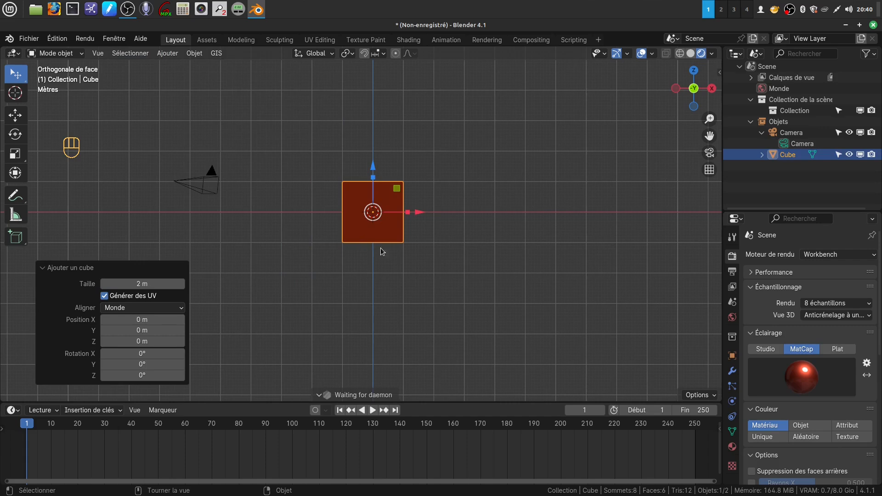
Set Studio lighting and the EEVEE render engine, and show the viewport in Solid shading
{"action": "left_click", "coordinate": [762, 349]}
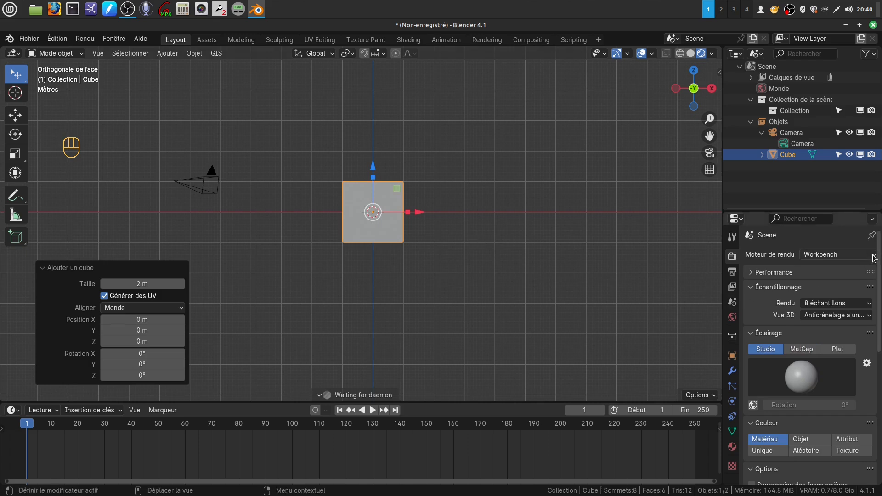
{"action": "left_click", "coordinate": [843, 254]}
{"action": "left_click", "coordinate": [825, 272]}
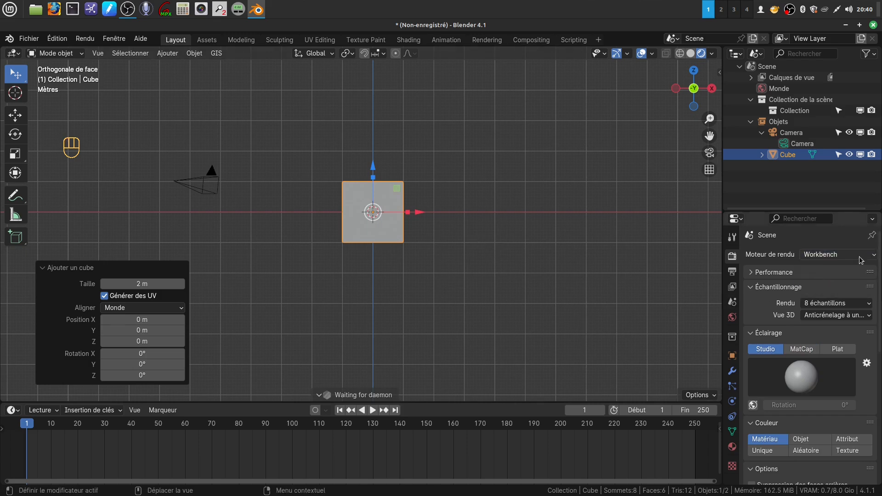
{"action": "left_click", "coordinate": [869, 256]}
{"action": "left_click", "coordinate": [830, 266]}
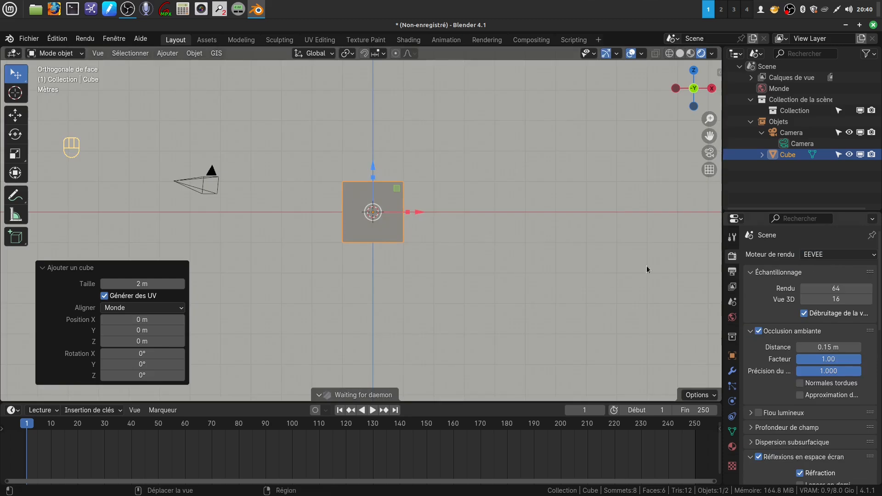
{"action": "left_click", "coordinate": [680, 53]}
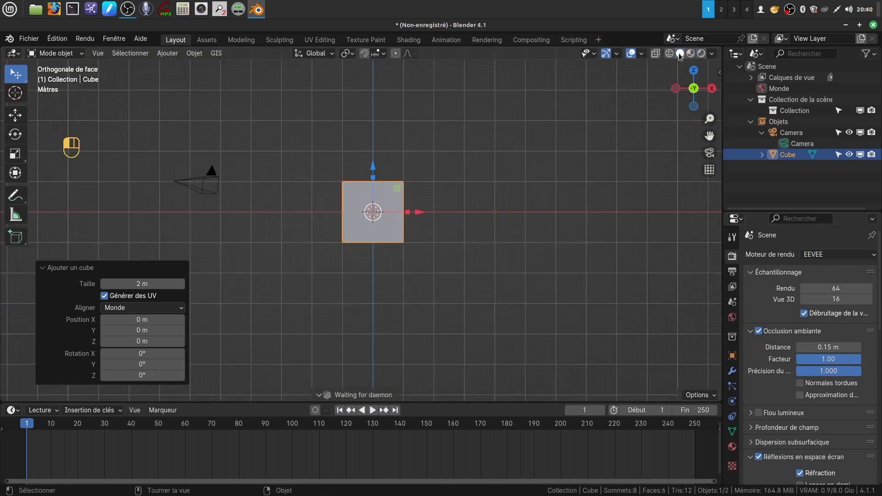
Reshape the cube into a tall thin bar in Edit Mode, scaling Z by 2.275, everything by 0.353, and Z again by 3.452
{"action": "middle_click_drag", "start_coordinate": [414, 289], "coordinate": [419, 247], "text": "shift"}
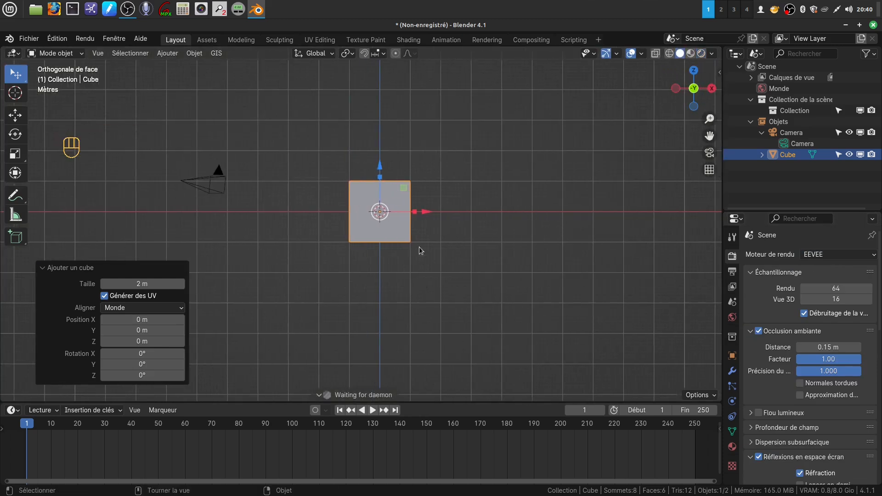
{"action": "key", "text": "Tab"}
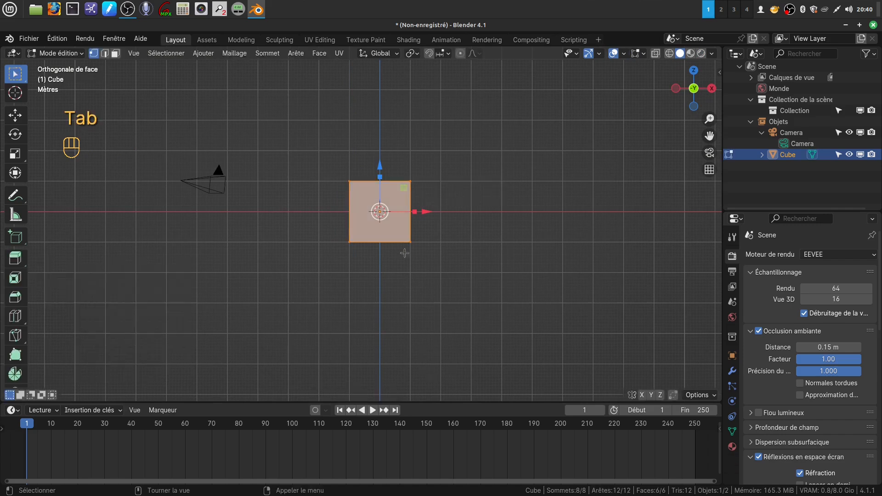
{"action": "left_click_drag", "start_coordinate": [380, 177], "coordinate": [453, 222]}
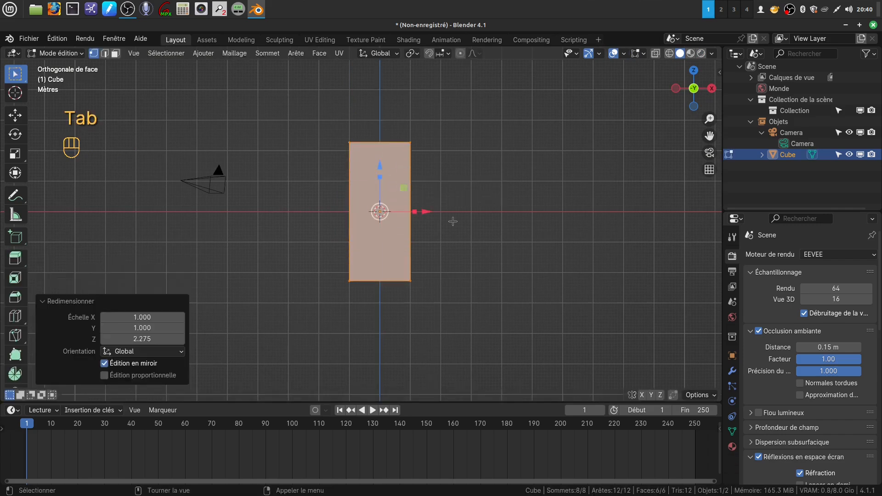
{"action": "key", "text": "s"}
{"action": "left_click", "coordinate": [416, 237]}
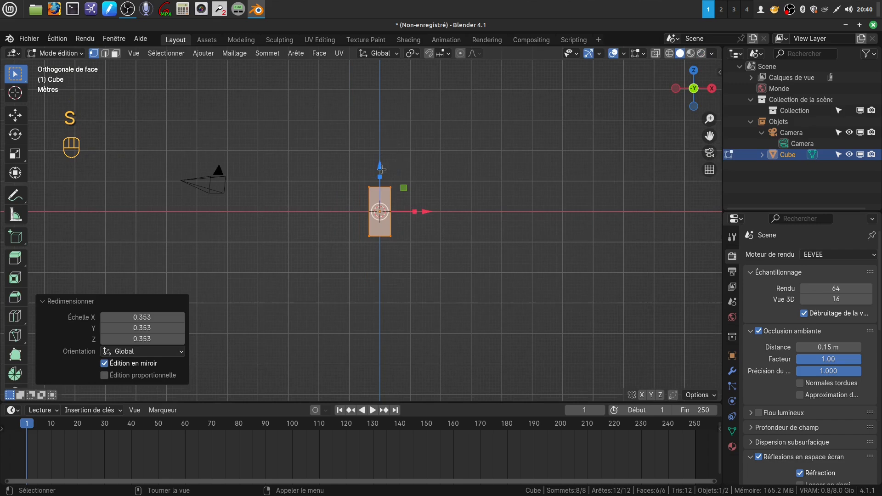
{"action": "left_click_drag", "start_coordinate": [378, 177], "coordinate": [379, 92]}
{"action": "middle_click_drag", "start_coordinate": [454, 238], "coordinate": [404, 269], "text": "shift"}
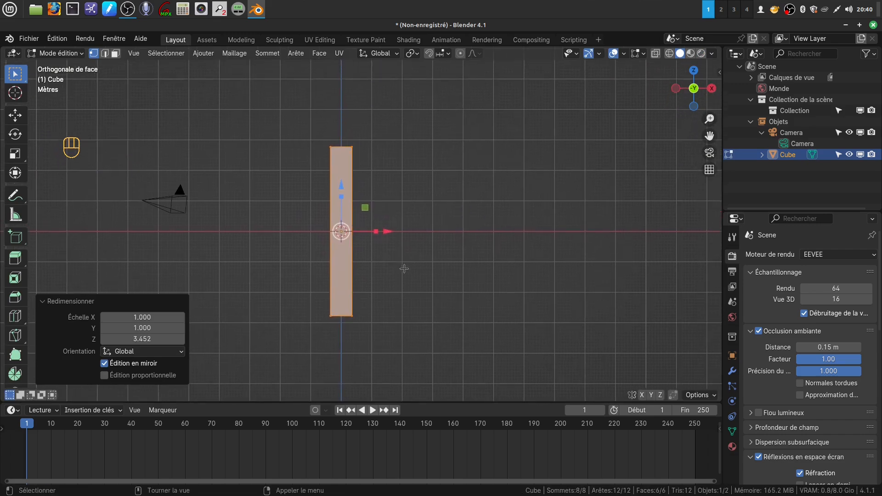
Duplicate the bar within the same mesh and move the copy about 11.7 m along X
{"action": "middle_click_drag", "start_coordinate": [344, 198], "coordinate": [299, 242], "text": "shift"}
{"action": "scroll", "coordinate": [358, 287], "scroll_direction": "down", "scroll_amount": 2}
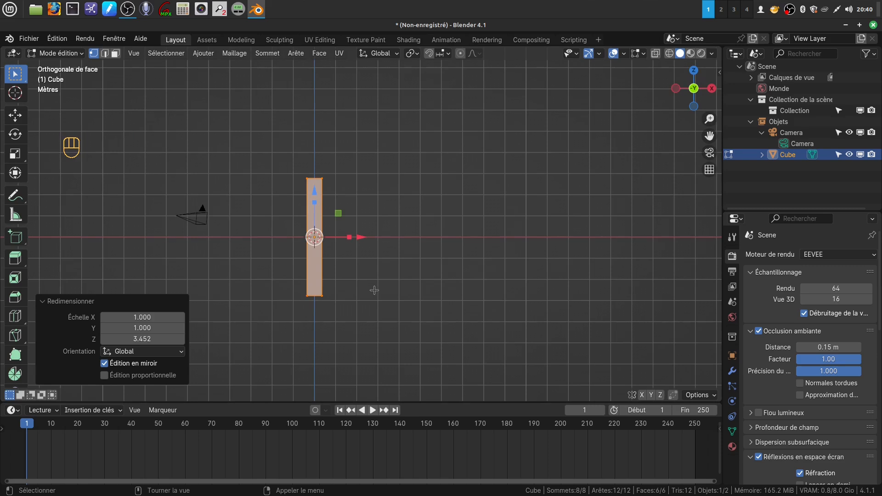
{"action": "key", "text": "shift"}
{"action": "key", "text": "shift+d"}
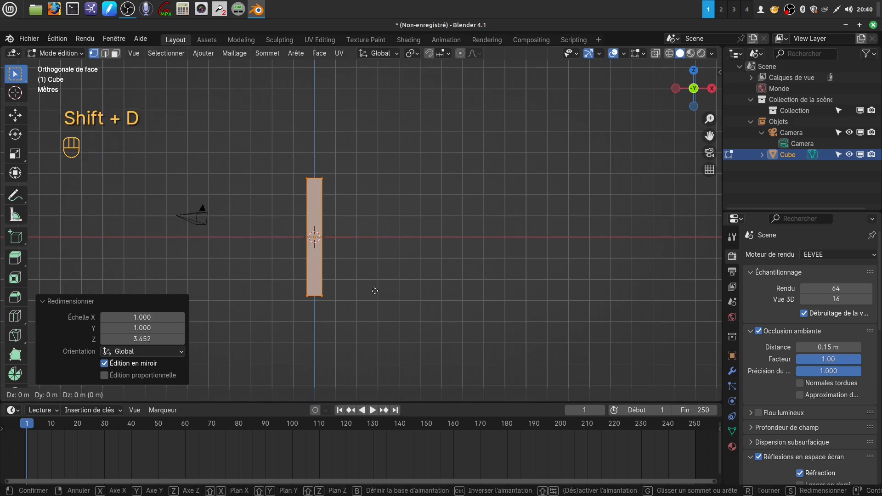
{"action": "right_click", "coordinate": [375, 290]}
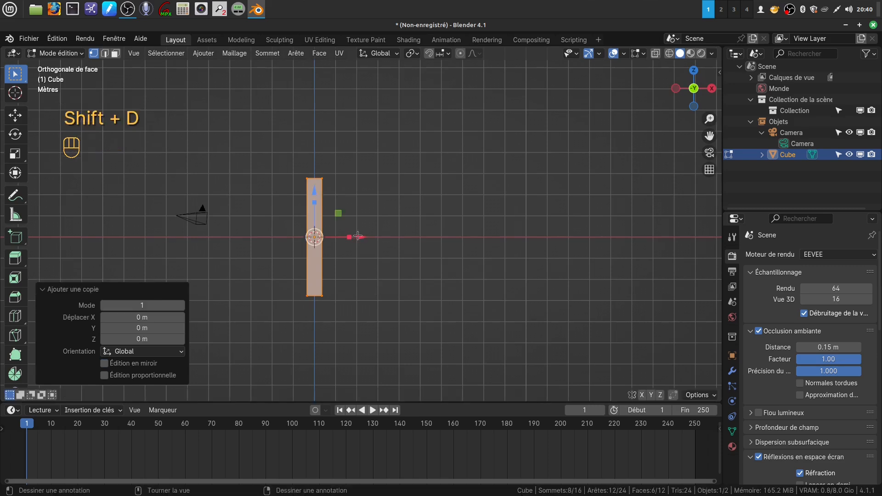
{"action": "left_click_drag", "start_coordinate": [358, 237], "coordinate": [604, 213]}
{"action": "scroll", "coordinate": [585, 265], "scroll_direction": "down", "scroll_amount": 3}
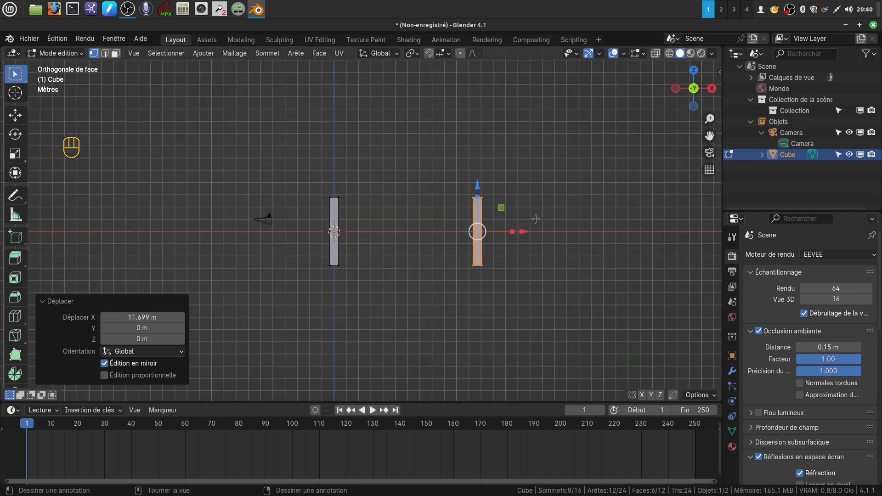
Move the copied bar farther along X and raise it about 7.05 m along Z, finishing in Object Mode
{"action": "left_click_drag", "start_coordinate": [522, 231], "coordinate": [517, 96]}
{"action": "key", "text": "z"}
{"action": "middle_click_drag", "start_coordinate": [453, 325], "coordinate": [442, 344], "text": "shift"}
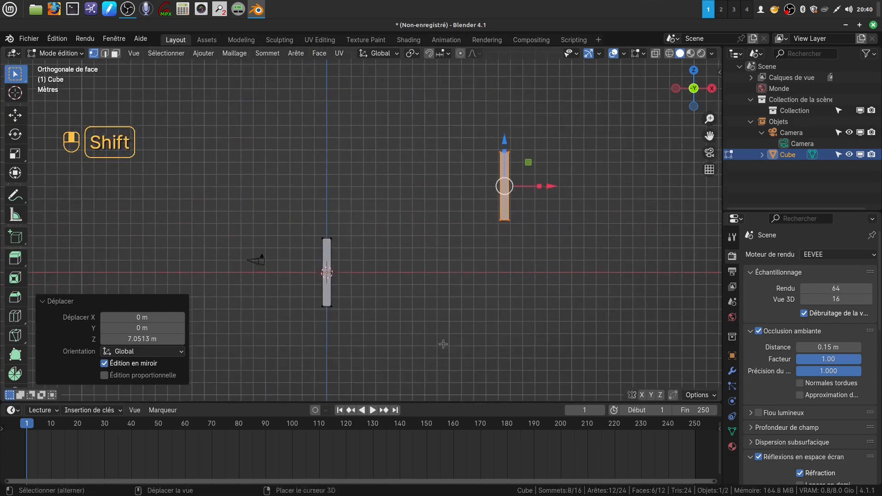
{"action": "scroll", "coordinate": [442, 344], "scroll_direction": "up", "scroll_amount": 3}
{"action": "middle_click_drag", "start_coordinate": [452, 307], "coordinate": [420, 271], "text": "shift"}
{"action": "key", "text": "Tab"}
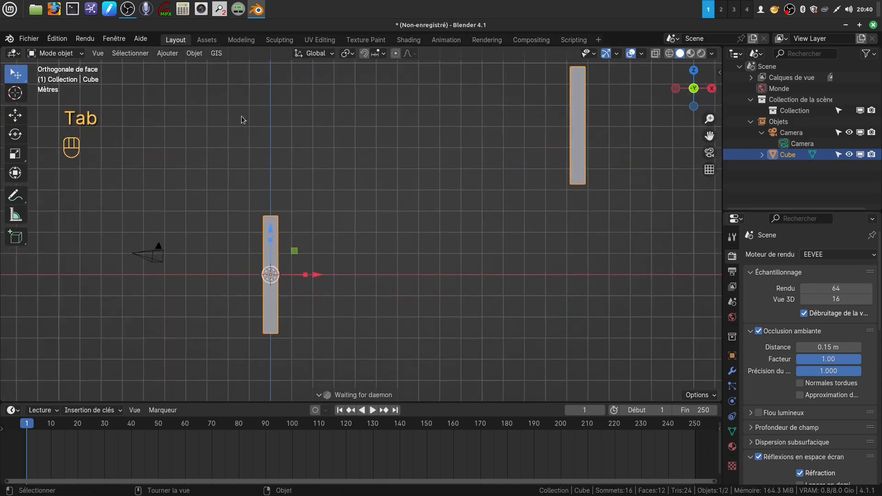
Add a plane mesh and move it about 5.3 m along X, into the space between the two bars
{"action": "left_click", "coordinate": [172, 54]}
{"action": "mouse_move", "coordinate": [183, 64]}
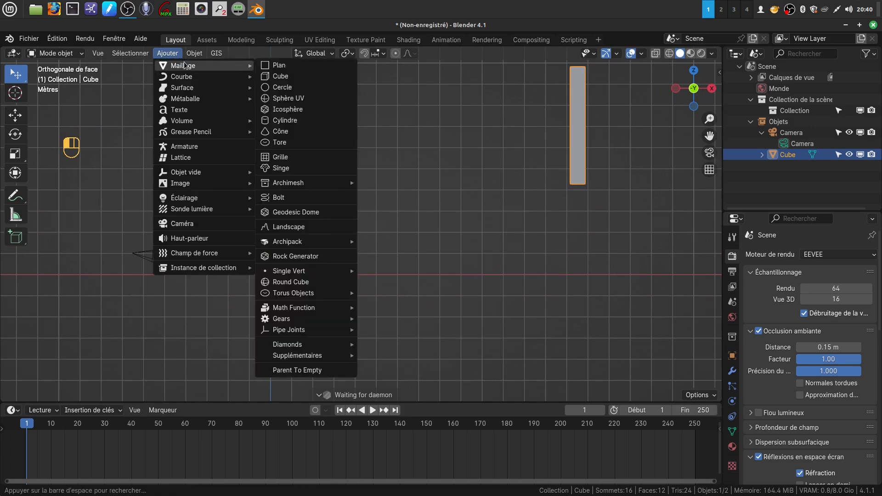
{"action": "left_click", "coordinate": [294, 65]}
{"action": "left_click_drag", "start_coordinate": [320, 276], "coordinate": [429, 285]}
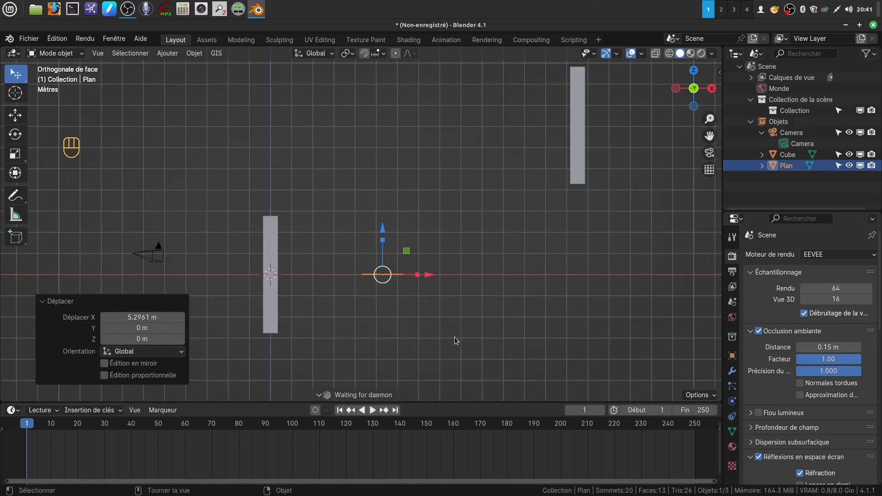
Rotate the plane's geometry 90° about X in Edit Mode so that it faces the front view
{"action": "key", "text": "grave"}
{"action": "left_click", "coordinate": [457, 192]}
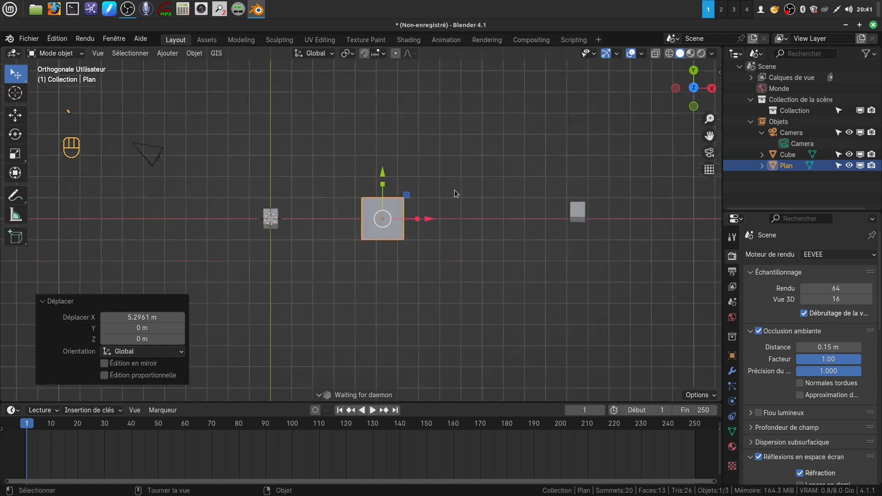
{"action": "key", "text": "KP_1"}
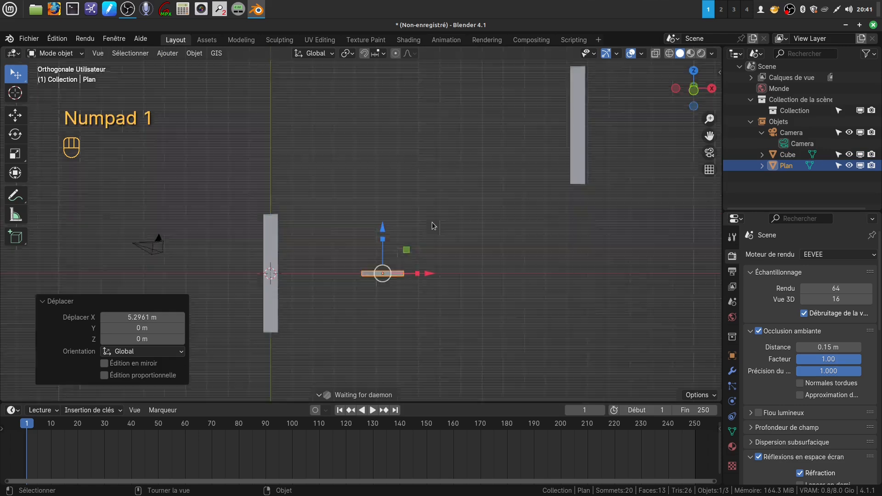
{"action": "key", "text": "Tab"}
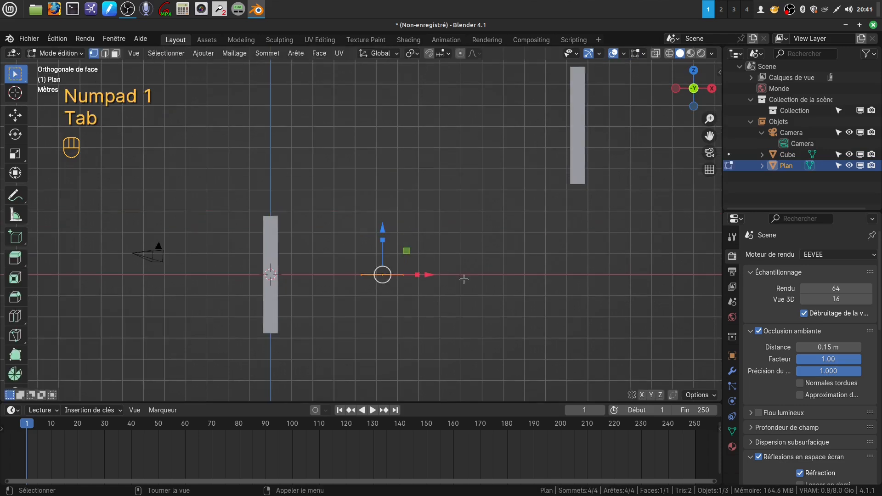
{"action": "key", "text": "r"}
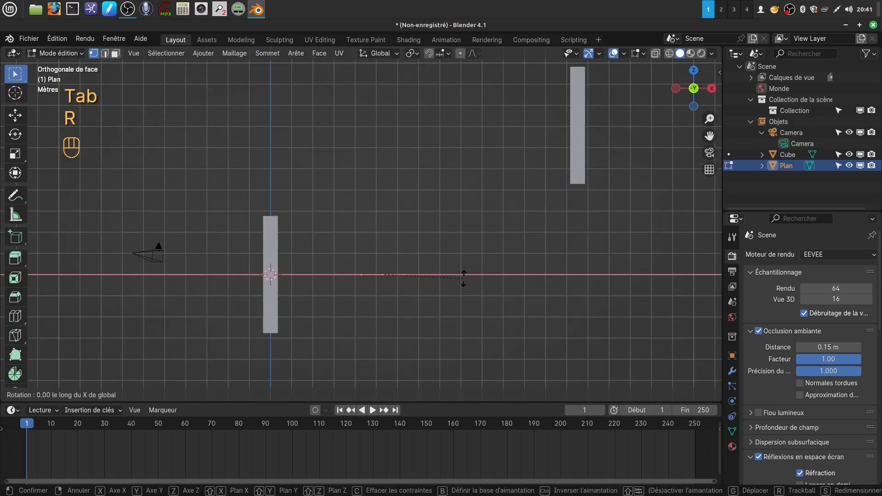
{"action": "type", "text": "90"}
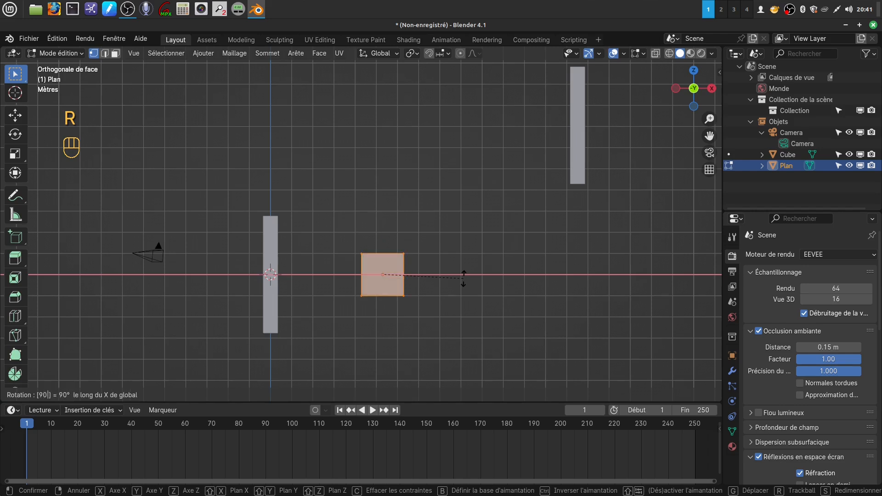
{"action": "key", "text": "Return"}
Stretch the plane along Z by 2.145 and add one centred horizontal loop cut across it
{"action": "left_click_drag", "start_coordinate": [382, 240], "coordinate": [384, 196]}
{"action": "middle_click_drag", "start_coordinate": [489, 291], "coordinate": [461, 255], "text": "shift"}
{"action": "scroll", "coordinate": [349, 281], "scroll_direction": "up", "scroll_amount": 2}
{"action": "middle_click_drag", "start_coordinate": [348, 281], "coordinate": [354, 282], "text": "shift"}
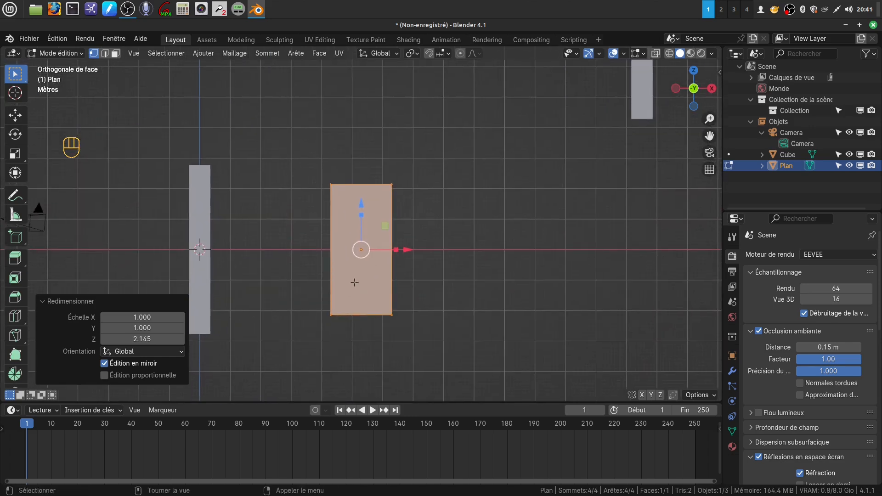
{"action": "key", "text": "ctrl+r"}
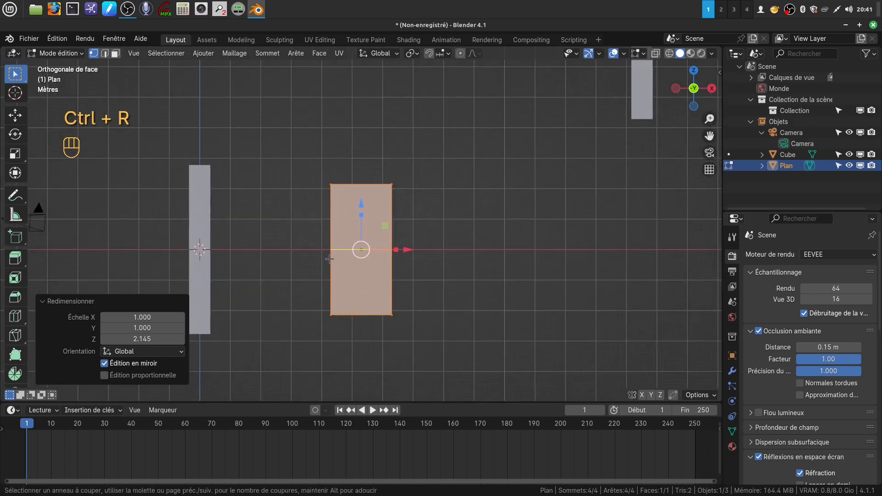
{"action": "left_click", "coordinate": [329, 259]}
{"action": "right_click", "coordinate": [329, 258]}
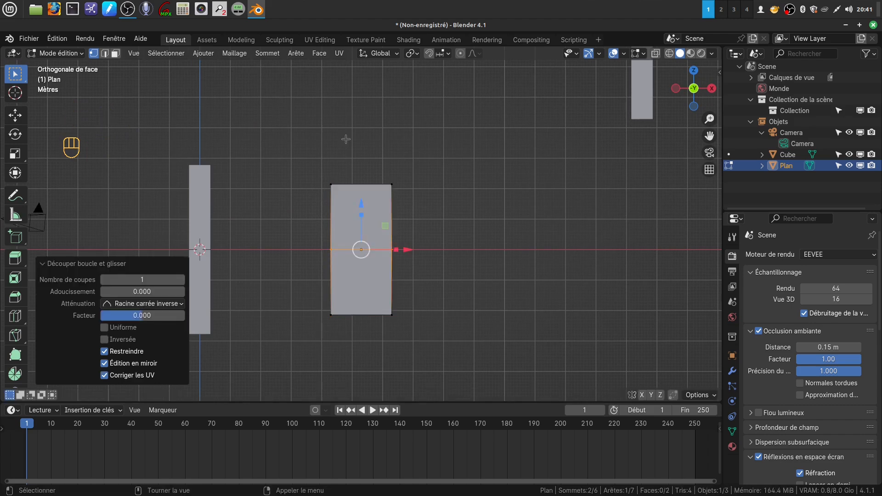
Round the plane's two upper corners with a six-segment vertex bevel until they nearly form a half circle
{"action": "left_click", "coordinate": [331, 184]}
{"action": "left_click", "coordinate": [392, 185], "text": "shift"}
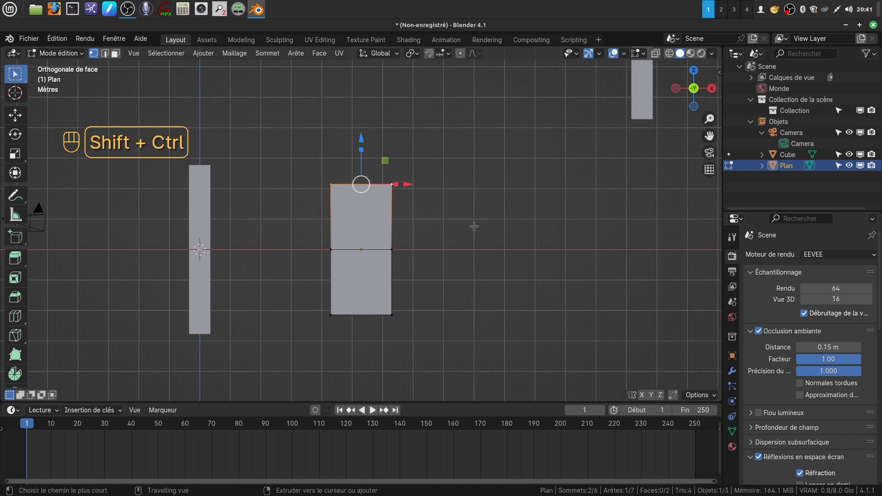
{"action": "key", "text": "ctrl+shift+b"}
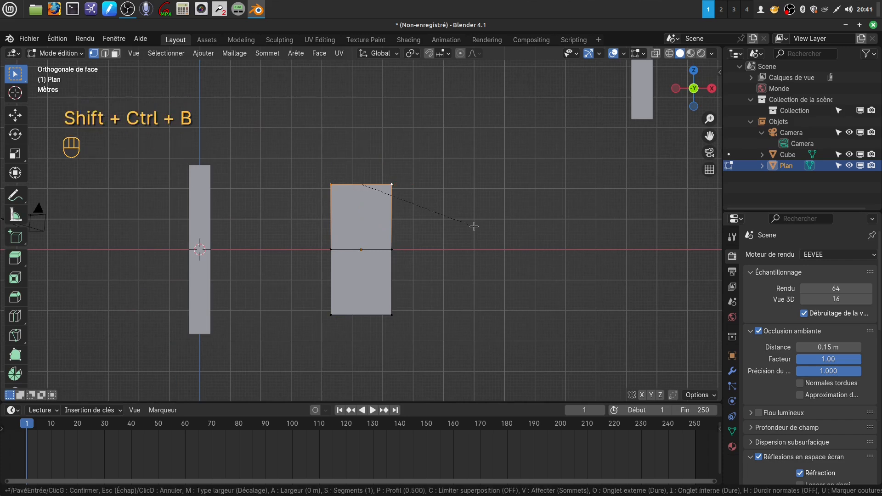
{"action": "scroll", "coordinate": [493, 236], "scroll_direction": "up", "scroll_amount": 5}
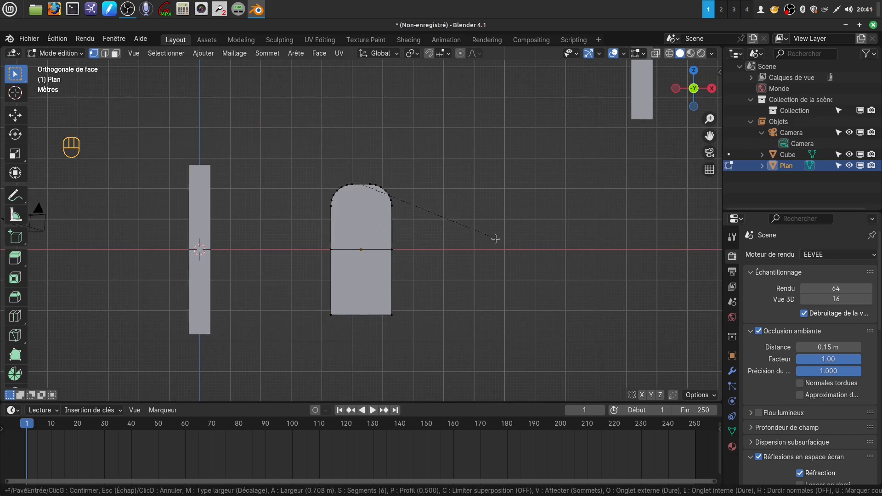
{"action": "left_click", "coordinate": [497, 244]}
Pinch the plane's waist by scaling its two mid-height side vertices inward along X, widening them back slightly by a factor of 1.249
{"action": "left_click", "coordinate": [392, 249]}
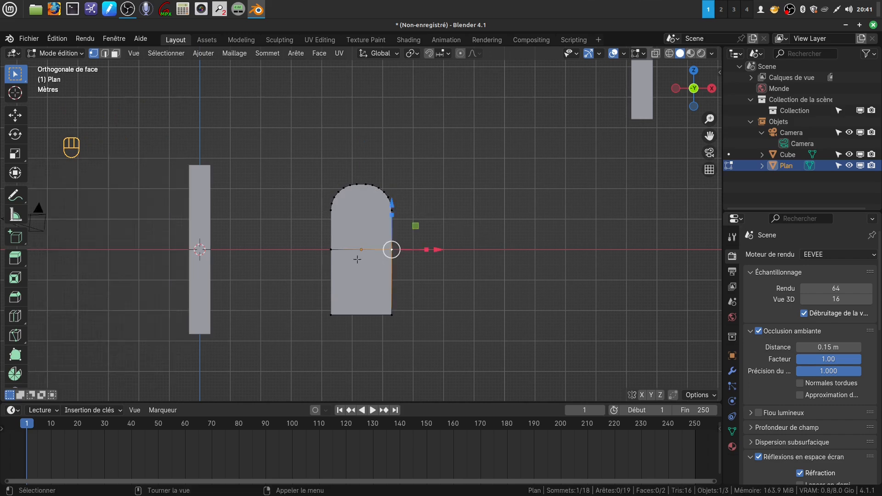
{"action": "left_click", "coordinate": [329, 250], "text": "shift"}
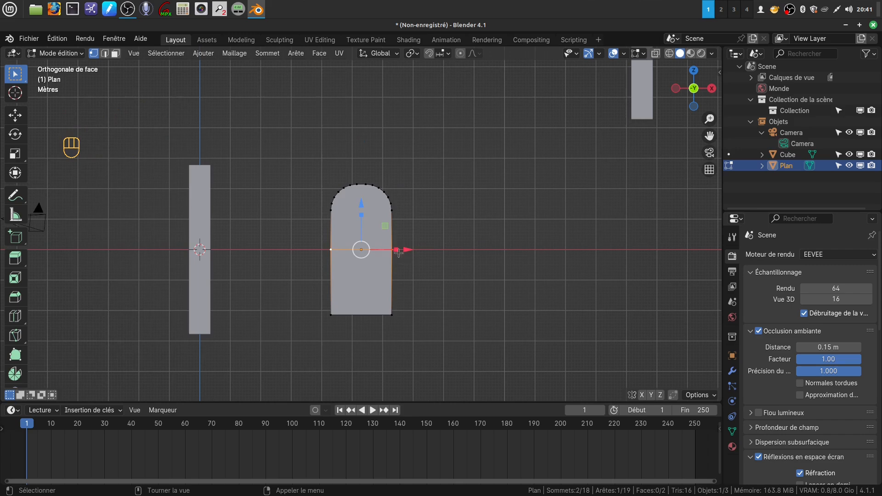
{"action": "key", "text": "s"}
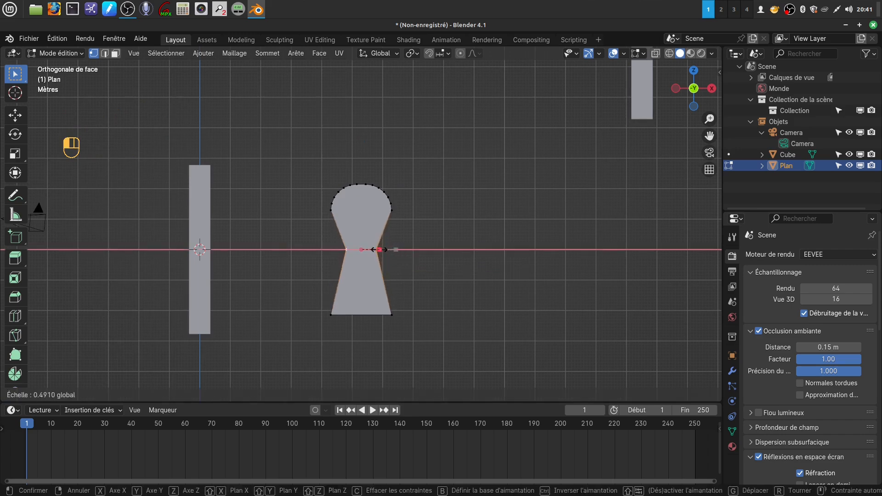
{"action": "left_click", "coordinate": [379, 249]}
{"action": "left_click_drag", "start_coordinate": [397, 251], "coordinate": [423, 259]}
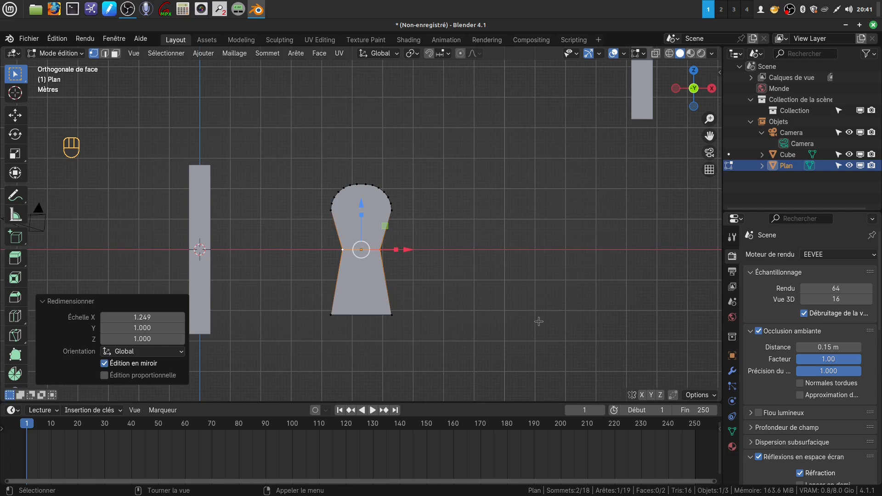
Curve the plane's pinched waist with a six-segment edge bevel 0.98 m wide on the horizontal mid-height edge
{"action": "key", "text": "shift+ctrl"}
{"action": "key", "text": "ctrl"}
{"action": "key", "text": "ctrl+b"}
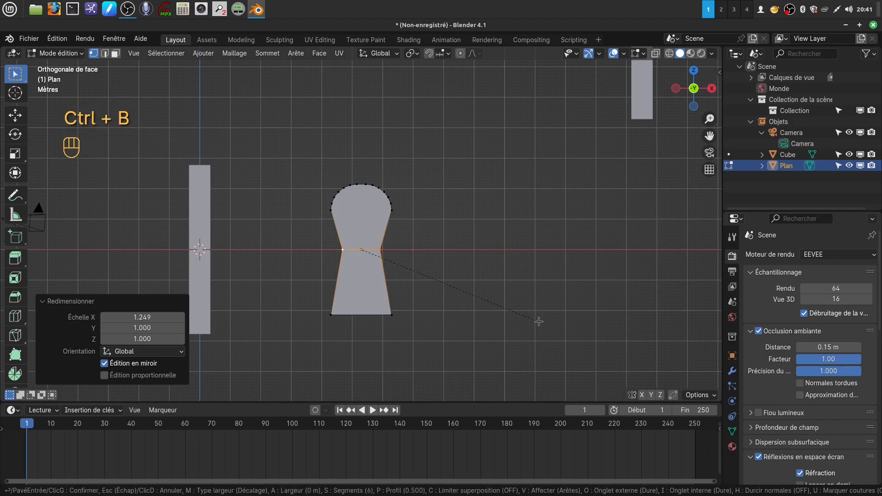
{"action": "left_click", "coordinate": [564, 343]}
{"action": "key", "text": "shift"}
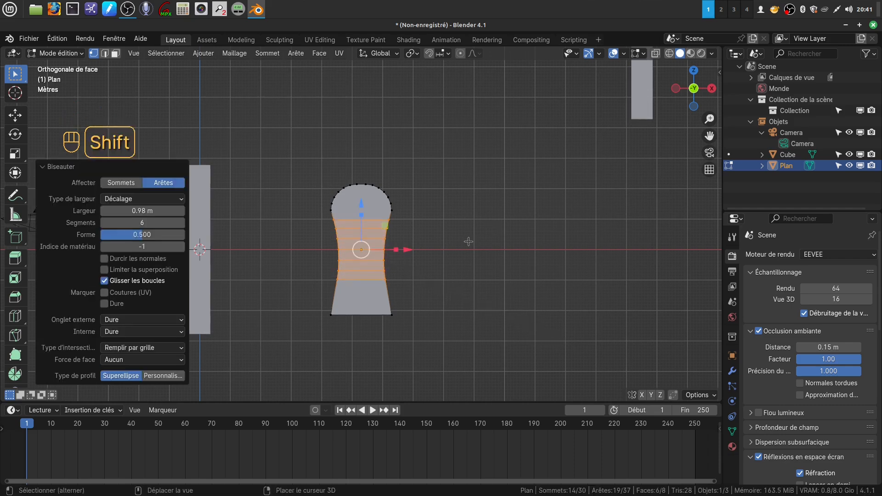
{"action": "middle_click_drag", "start_coordinate": [468, 242], "coordinate": [428, 251], "text": "shift"}
{"action": "left_click", "coordinate": [342, 294], "text": "shift"}
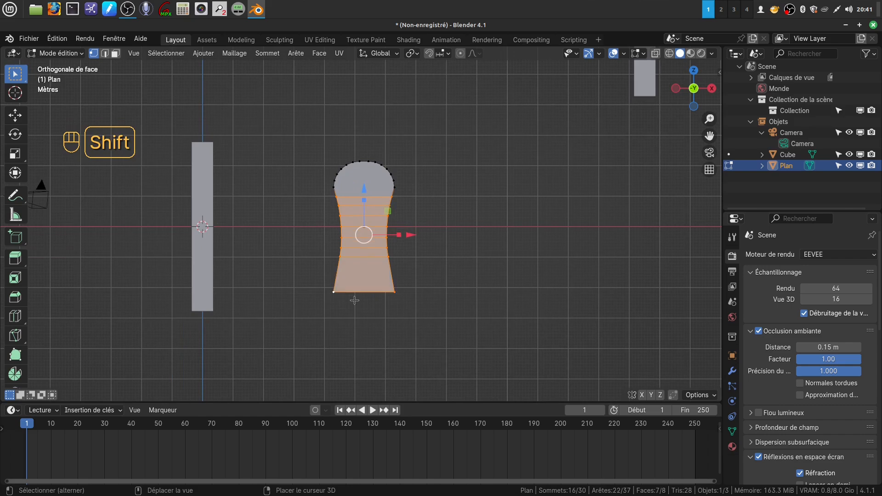
{"action": "key", "text": "ctrl+b"}
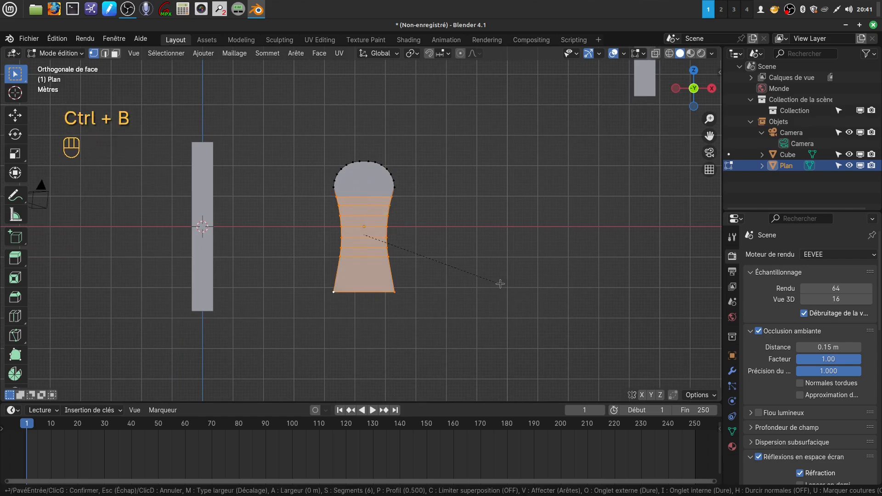
{"action": "right_click", "coordinate": [499, 287]}
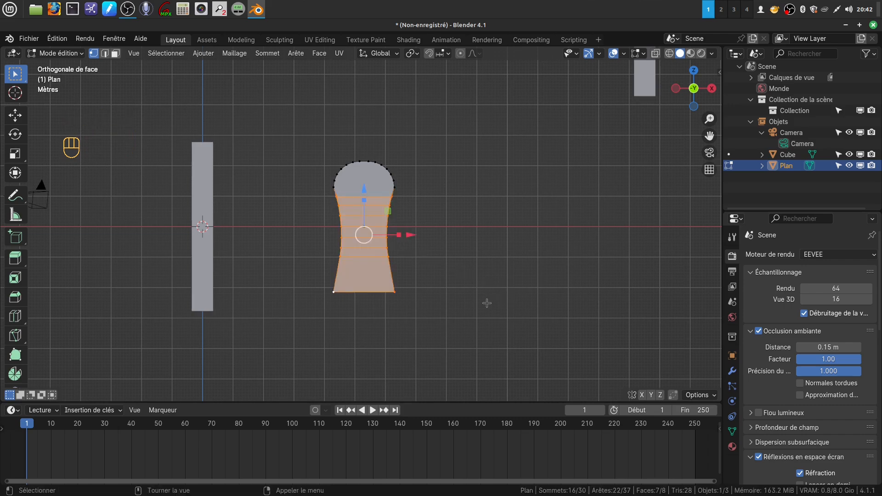
{"action": "key", "text": "ctrl+z"}
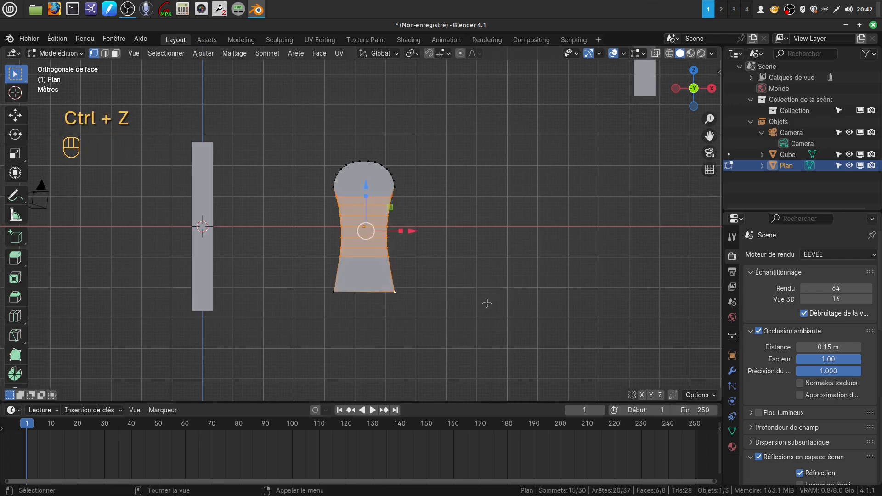
Round the plane's two lower corners with a three-segment vertex bevel about 0.309 m wide
{"action": "key", "text": "alt+a"}
{"action": "left_click", "coordinate": [406, 295]}
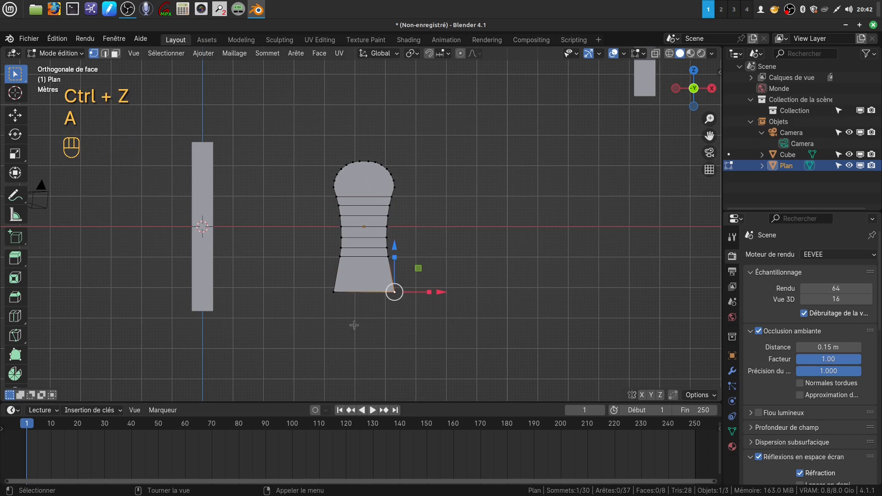
{"action": "left_click", "coordinate": [334, 293], "text": "shift"}
{"action": "key", "text": "ctrl+b"}
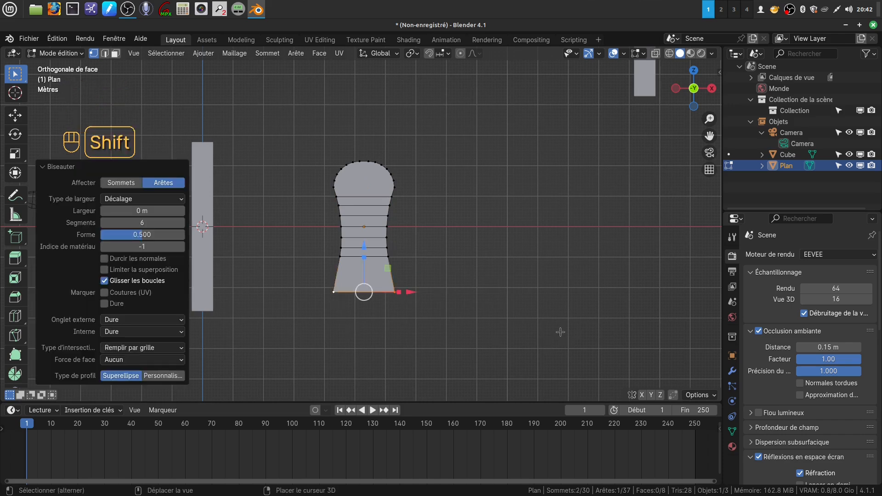
{"action": "key", "text": "shift+ctrl+b"}
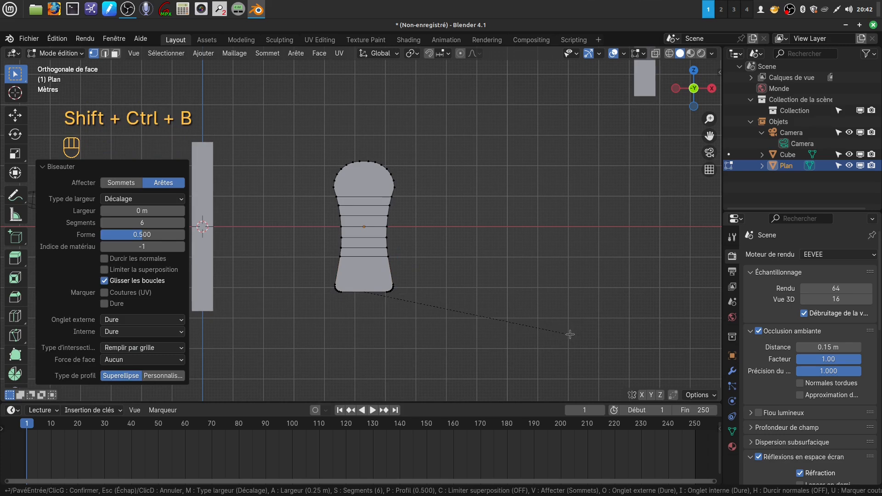
{"action": "scroll", "coordinate": [569, 334], "scroll_direction": "down", "scroll_amount": 2}
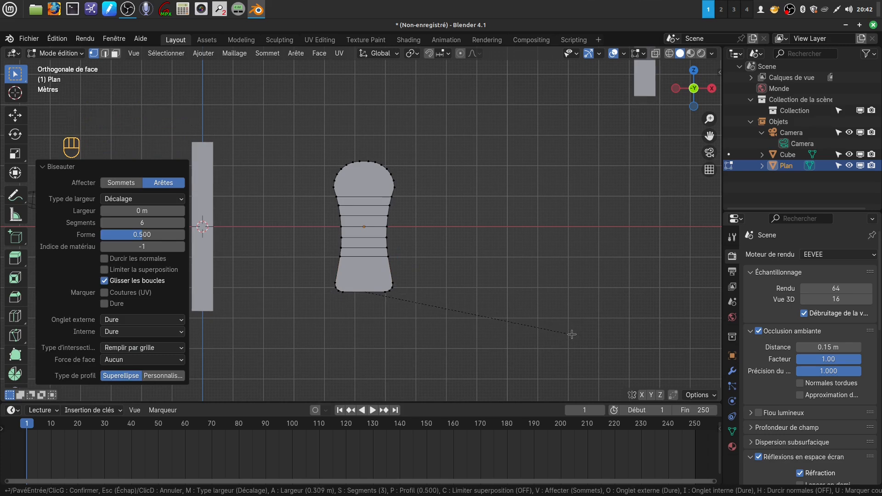
{"action": "left_click", "coordinate": [521, 234]}
Select all the plane's faces in face mode and dissolve the inner edges to merge them into one face
{"action": "scroll", "coordinate": [432, 193], "scroll_direction": "down", "scroll_amount": 2}
{"action": "mouse_move", "coordinate": [423, 233]}
{"action": "middle_mouse_down", "text": "shift"}
{"action": "mouse_move", "coordinate": [419, 225]}
{"action": "mouse_move", "coordinate": [409, 244]}
{"action": "mouse_move", "coordinate": [413, 233]}
{"action": "middle_mouse_up", "text": "shift"}
{"action": "scroll", "coordinate": [415, 263], "scroll_direction": "up", "scroll_amount": 3}
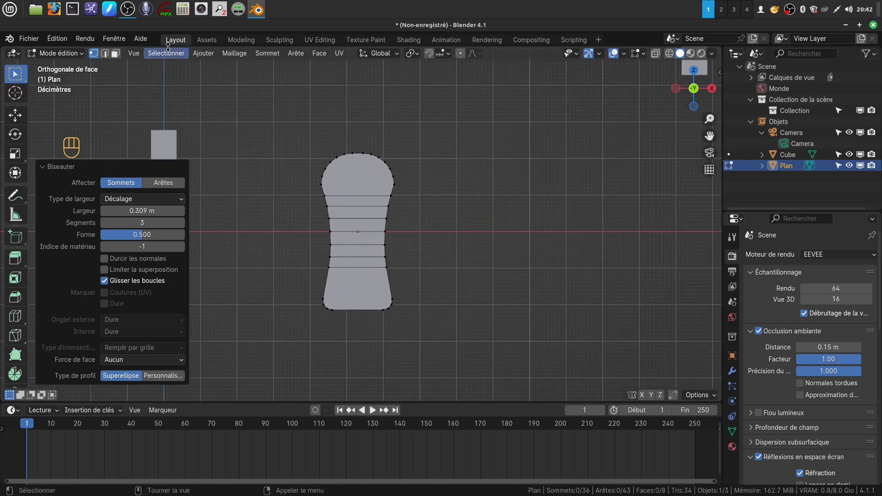
{"action": "left_click", "coordinate": [115, 53]}
{"action": "key", "text": "c"}
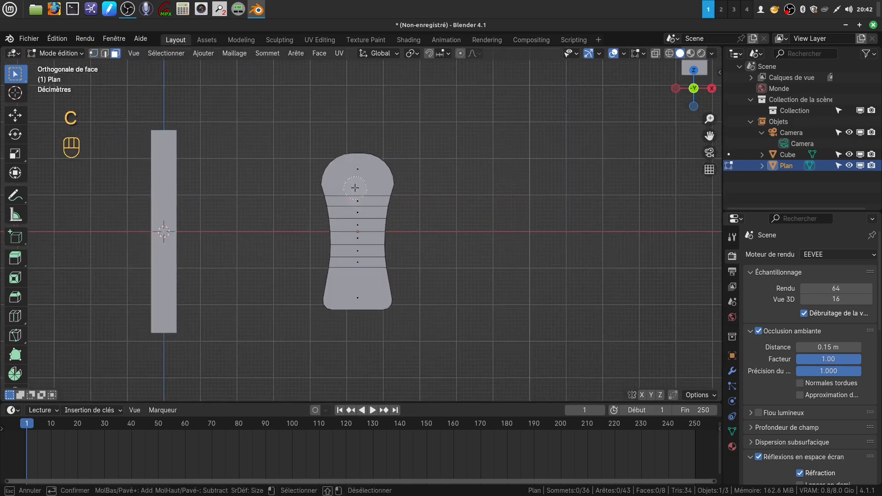
{"action": "left_click_drag", "start_coordinate": [355, 188], "coordinate": [358, 272]}
{"action": "right_click", "coordinate": [359, 272]}
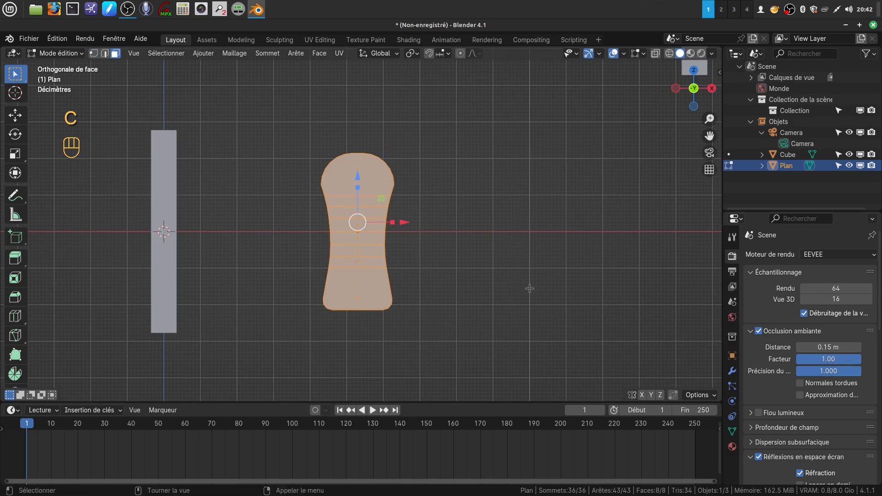
{"action": "key", "text": "x"}
{"action": "key", "text": "ctrl"}
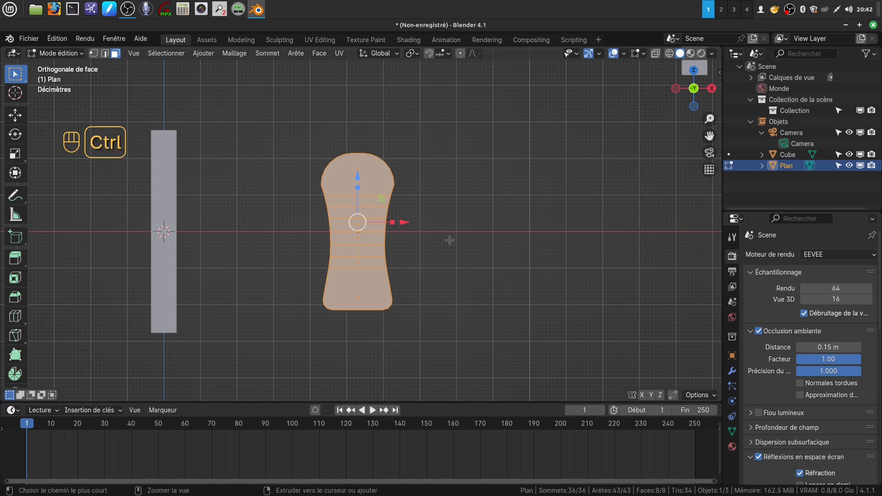
{"action": "key", "text": "ctrl+x"}
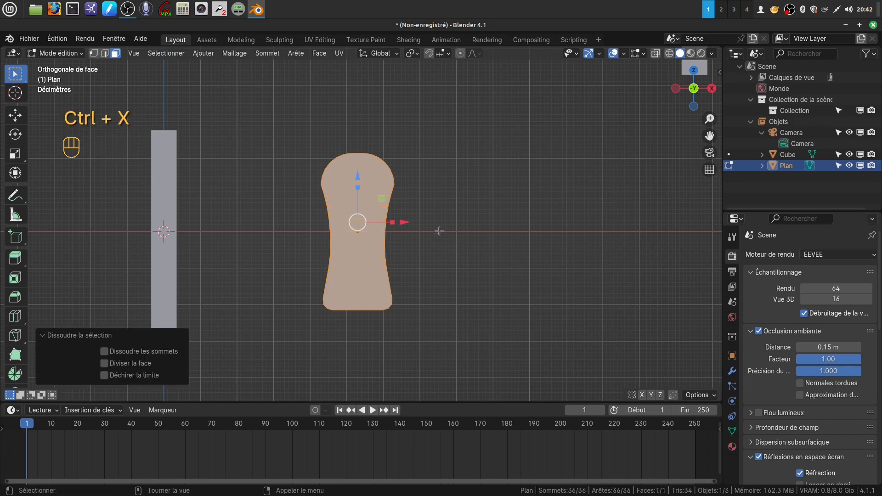
Delete only the profile's face, keeping its outline edges, and return to Object Mode
{"action": "key", "text": "x"}
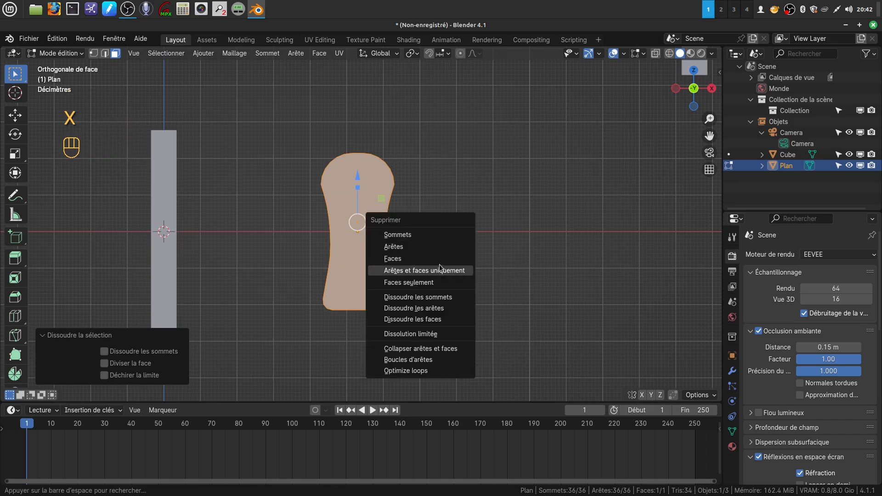
{"action": "left_click", "coordinate": [437, 282]}
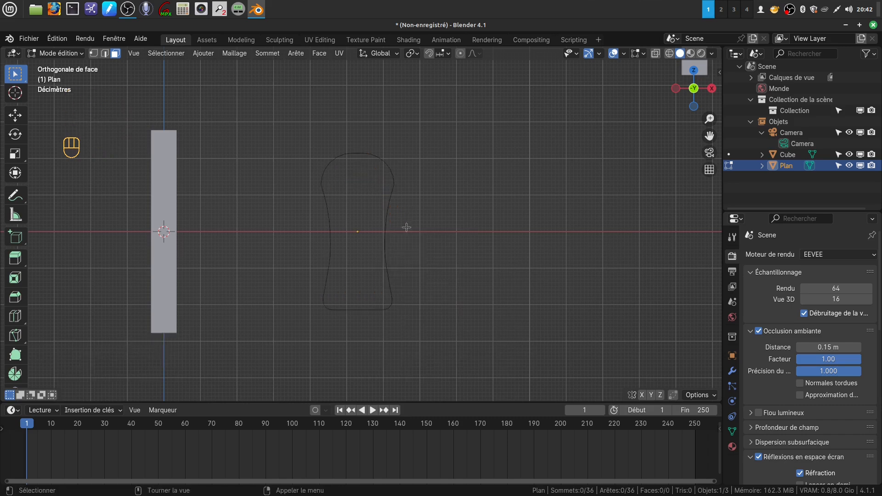
{"action": "key", "text": "Tab"}
Scale the profile outline down to 0.199 and rotate it 90° about the Z axis
{"action": "scroll", "coordinate": [405, 230], "scroll_direction": "down", "scroll_amount": 3}
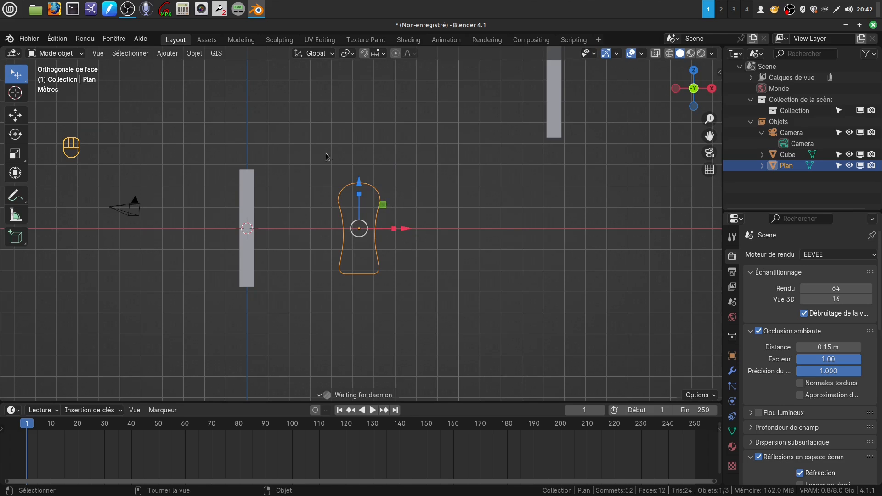
{"action": "key", "text": "s"}
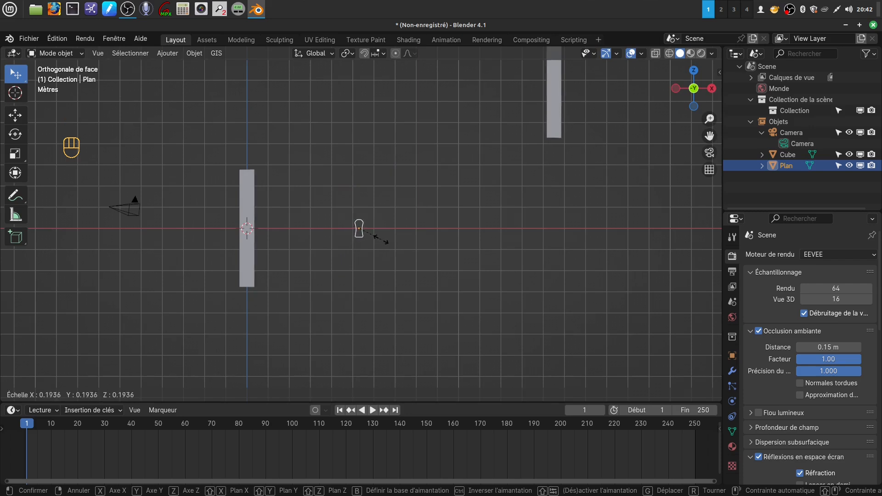
{"action": "left_click", "coordinate": [383, 243]}
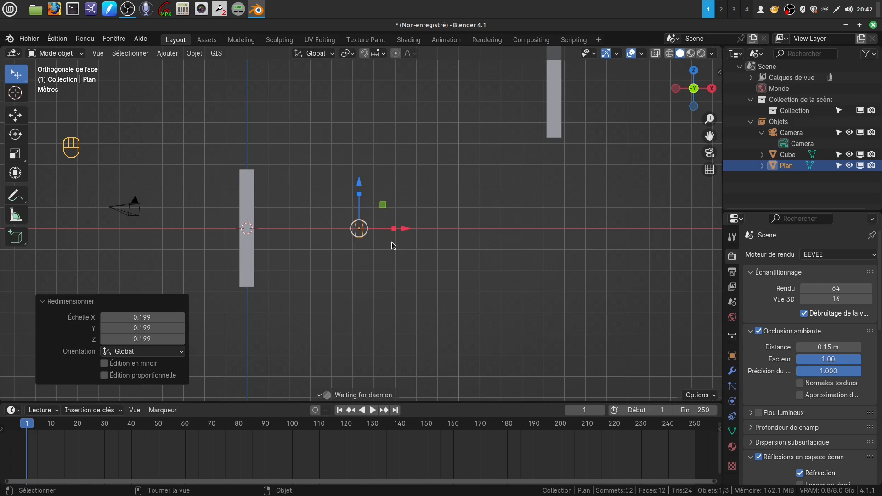
{"action": "type", "text": "rz"}
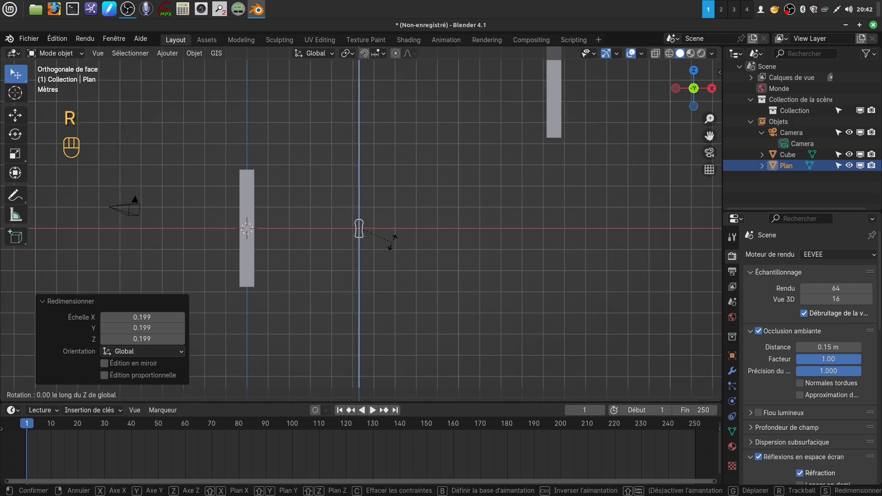
{"action": "type", "text": "90"}
{"action": "left_click", "coordinate": [393, 242]}
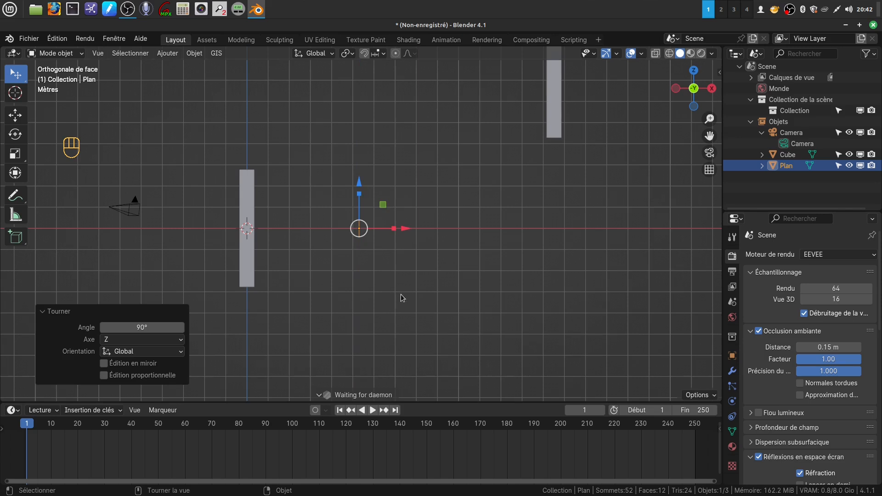
Extrude the whole profile outline about 19 m along the X axis into a long rail in Edit Mode
{"action": "key", "text": "Tab"}
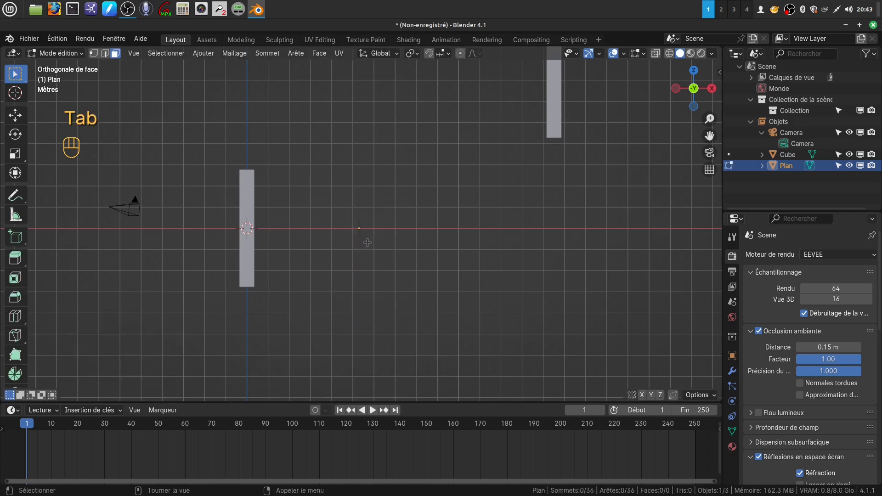
{"action": "key", "text": "a"}
{"action": "middle_click_drag", "start_coordinate": [367, 243], "coordinate": [297, 253], "text": "shift"}
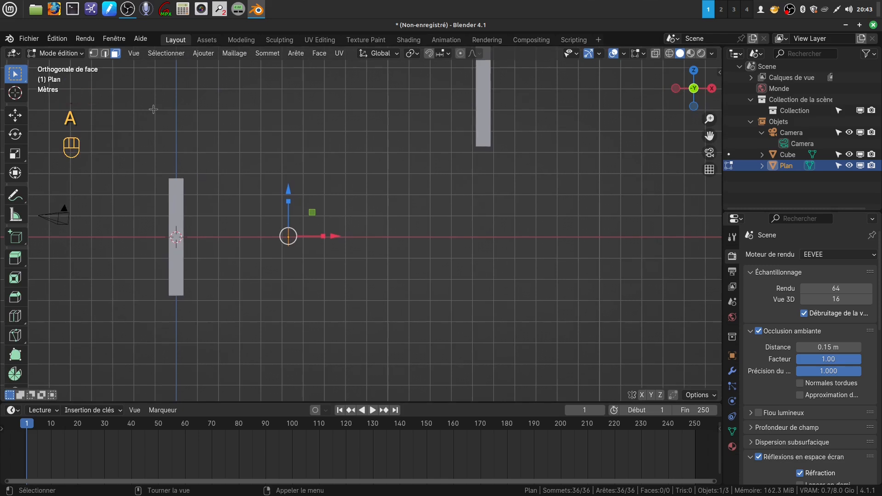
{"action": "left_click", "coordinate": [94, 53]}
{"action": "middle_click_drag", "start_coordinate": [406, 286], "coordinate": [380, 291], "text": "shift"}
{"action": "scroll", "coordinate": [380, 291], "scroll_direction": "down", "scroll_amount": 2}
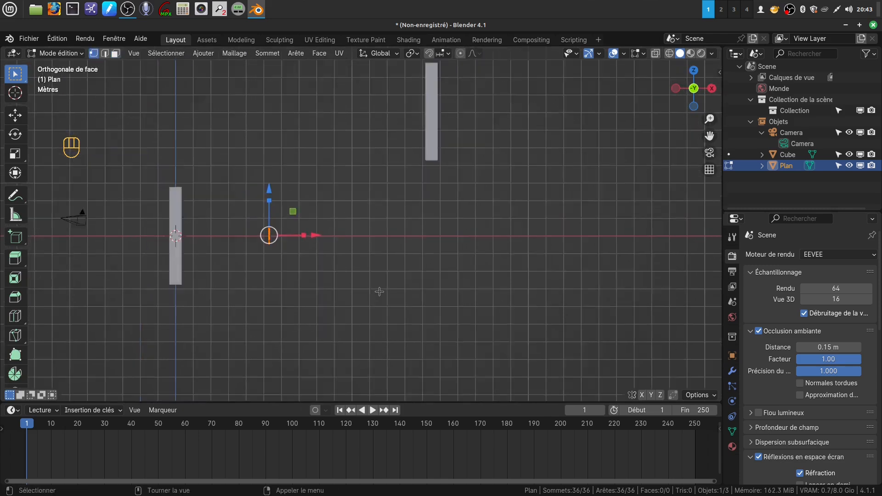
{"action": "key", "text": "e"}
{"action": "right_click", "coordinate": [364, 244]}
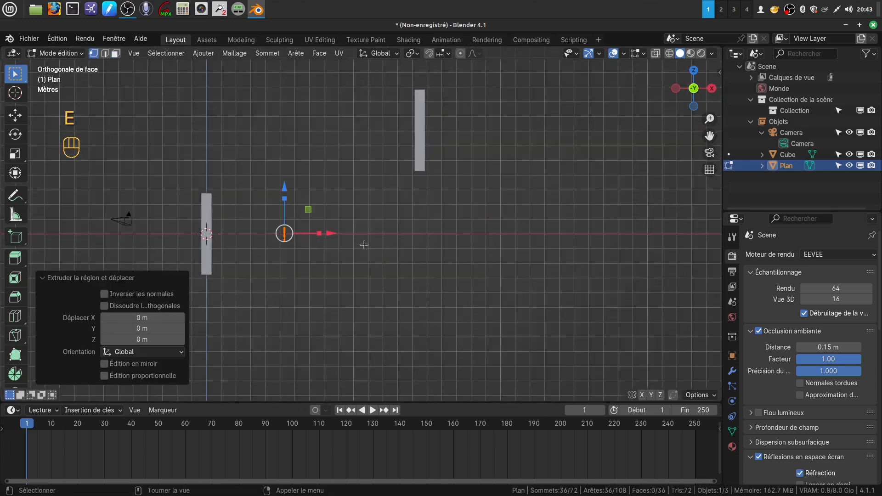
{"action": "key", "text": "e"}
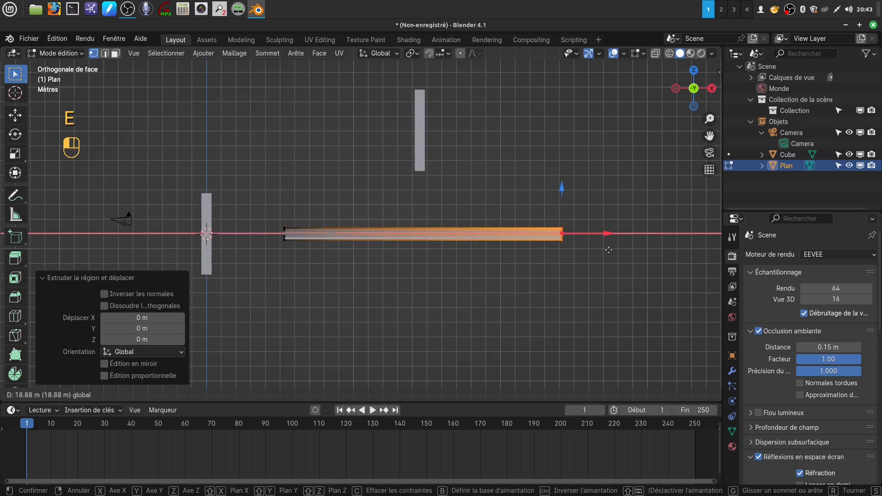
{"action": "left_click", "coordinate": [610, 250]}
{"action": "middle_click_drag", "start_coordinate": [522, 271], "coordinate": [530, 273], "text": "shift"}
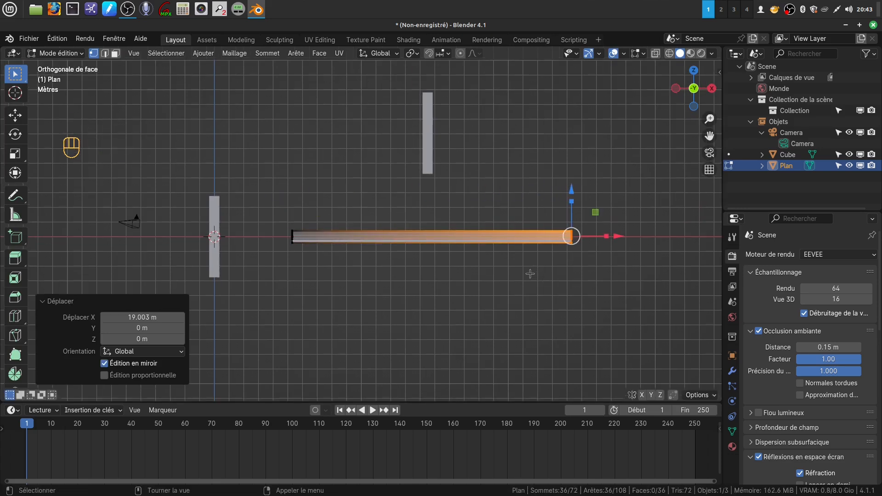
Scale the whole rail down uniformly by 0.496 and lengthen it along X by a factor of 2.21
{"action": "key", "text": "a"}
{"action": "key", "text": "a"}
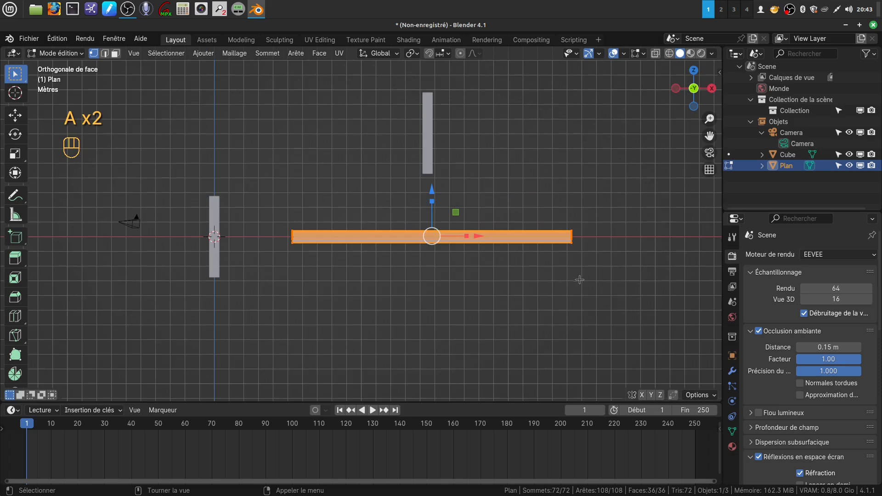
{"action": "key", "text": "s"}
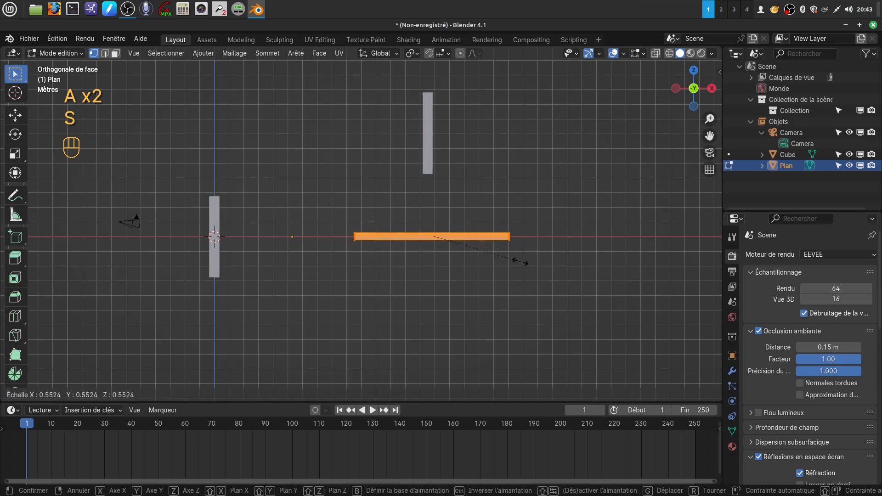
{"action": "left_click", "coordinate": [509, 258]}
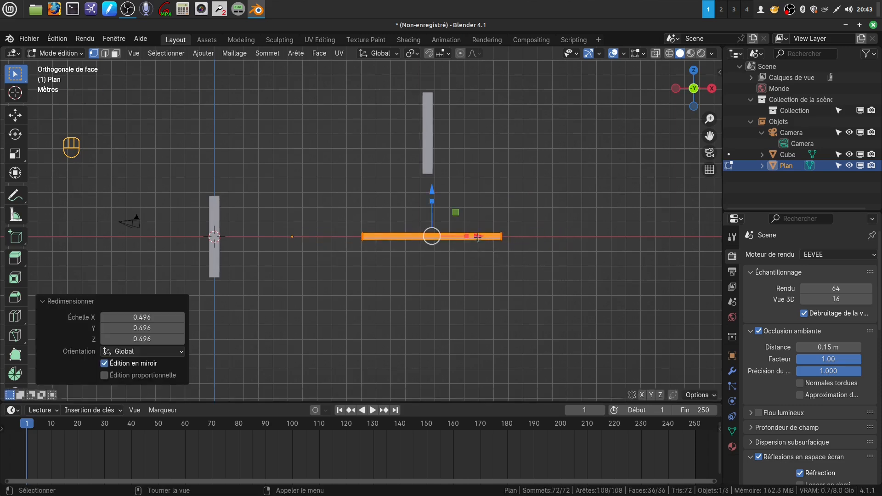
{"action": "key", "text": "s"}
{"action": "key", "text": "x"}
{"action": "left_click", "coordinate": [494, 297]}
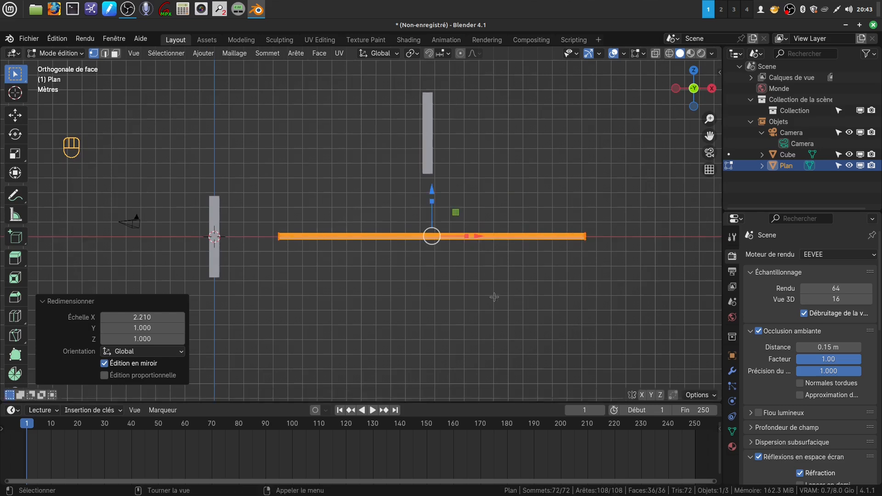
Tilt the rail by -26.7° in the front view so that it slopes upward along positive X
{"action": "mouse_move", "coordinate": [495, 301]}
{"action": "middle_mouse_down", "text": "shift"}
{"action": "mouse_move", "coordinate": [514, 324]}
{"action": "mouse_move", "coordinate": [484, 305]}
{"action": "mouse_move", "coordinate": [490, 289]}
{"action": "middle_mouse_up", "text": "shift"}
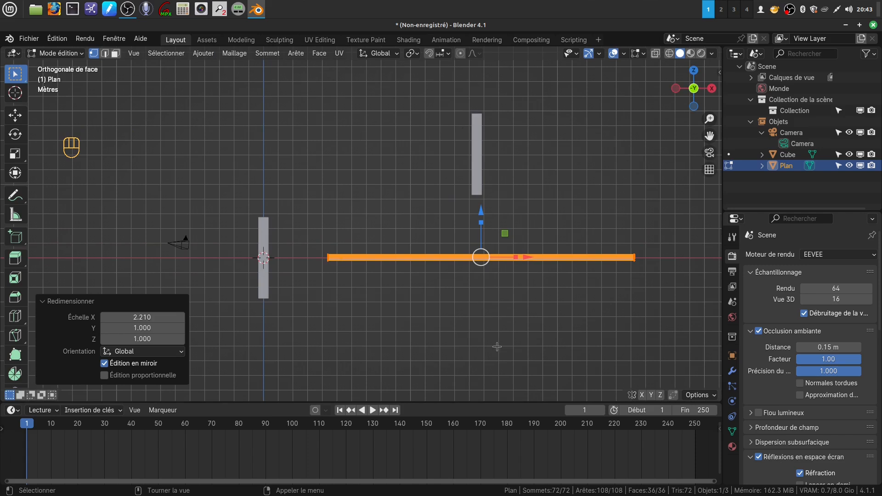
{"action": "key", "text": "r"}
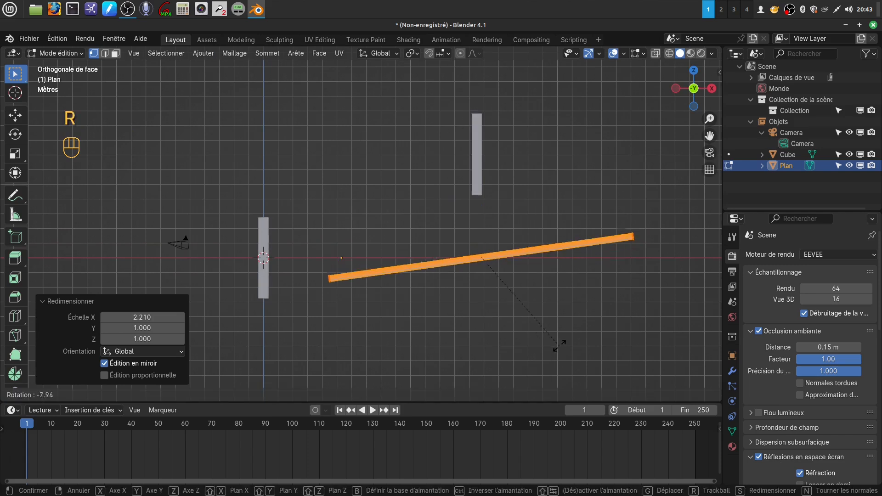
{"action": "left_click", "coordinate": [568, 305]}
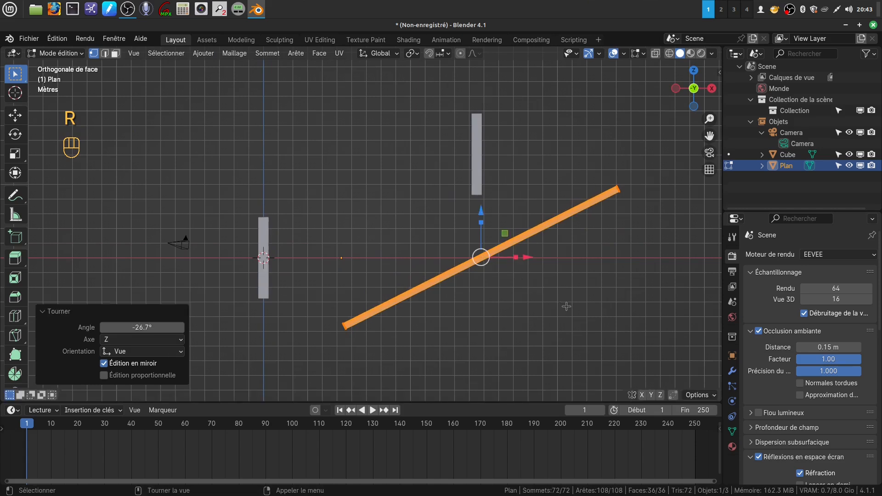
Move the rail about -6.03 m along X and 0.94 m along Z, and rotate it by 0.965° in the front view
{"action": "key", "text": "g"}
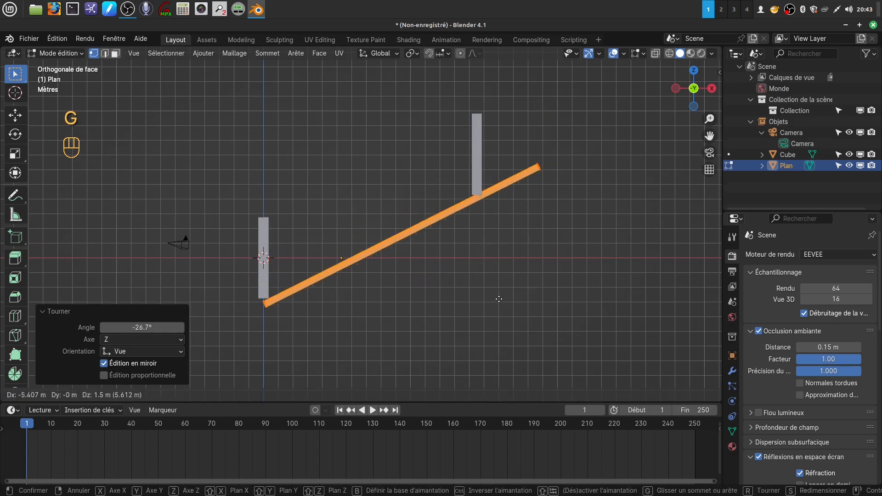
{"action": "left_click", "coordinate": [490, 303]}
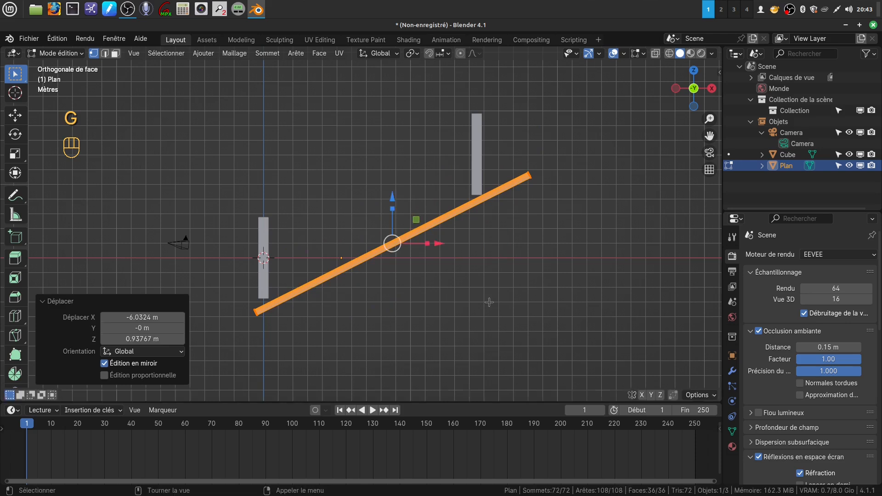
{"action": "key", "text": "r"}
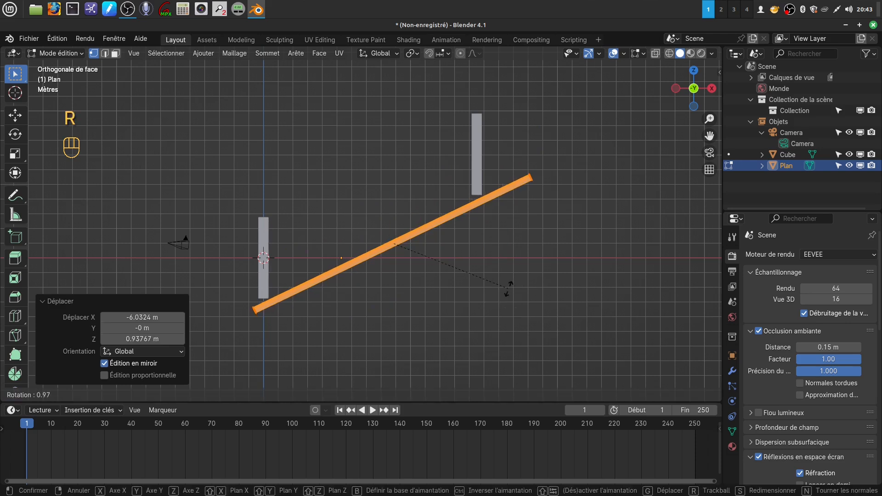
{"action": "left_click", "coordinate": [508, 286]}
Move the rail about 1.22 m along X and 6.04 m along Z so its lower end sits beside the first bar's top
{"action": "middle_click_drag", "start_coordinate": [488, 288], "coordinate": [526, 303], "text": "shift"}
{"action": "scroll", "coordinate": [479, 289], "scroll_direction": "up", "scroll_amount": 3}
{"action": "scroll", "coordinate": [465, 293], "scroll_direction": "down", "scroll_amount": 2}
{"action": "key", "text": "g"}
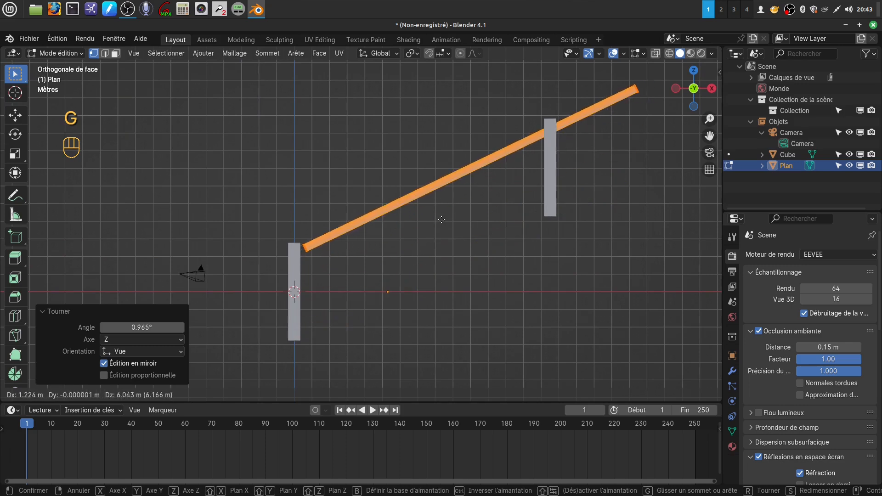
{"action": "left_click", "coordinate": [441, 220]}
{"action": "scroll", "coordinate": [419, 255], "scroll_direction": "up", "scroll_amount": 3}
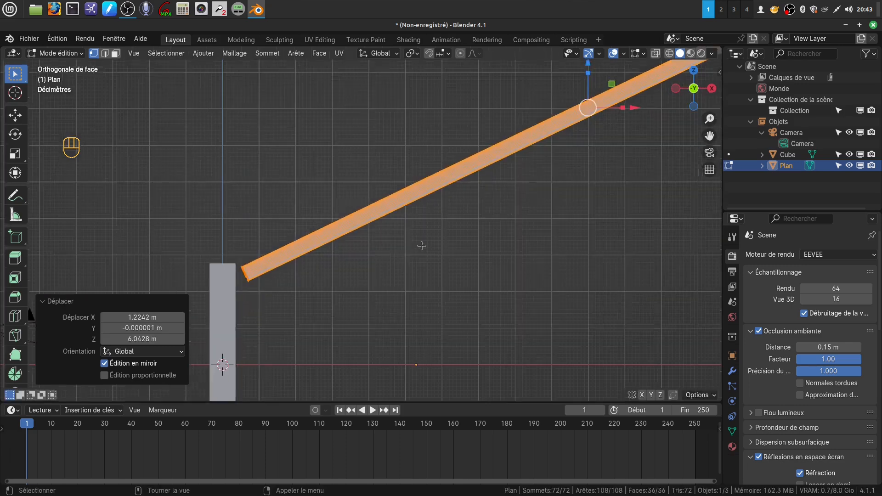
Select only the vertices of the rail's lower end in the front view with wireframe shading
{"action": "middle_click_drag", "start_coordinate": [398, 235], "coordinate": [453, 230], "text": "shift"}
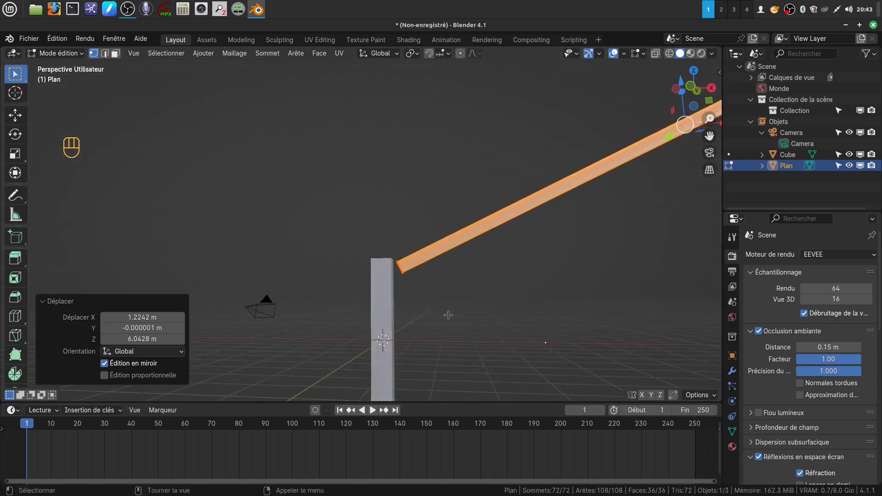
{"action": "scroll", "coordinate": [451, 266], "scroll_direction": "up", "scroll_amount": 3}
{"action": "middle_click_drag", "start_coordinate": [450, 277], "coordinate": [362, 219], "text": "shift"}
{"action": "key", "text": "KP_1"}
{"action": "key", "text": "z"}
{"action": "left_click", "coordinate": [346, 208]}
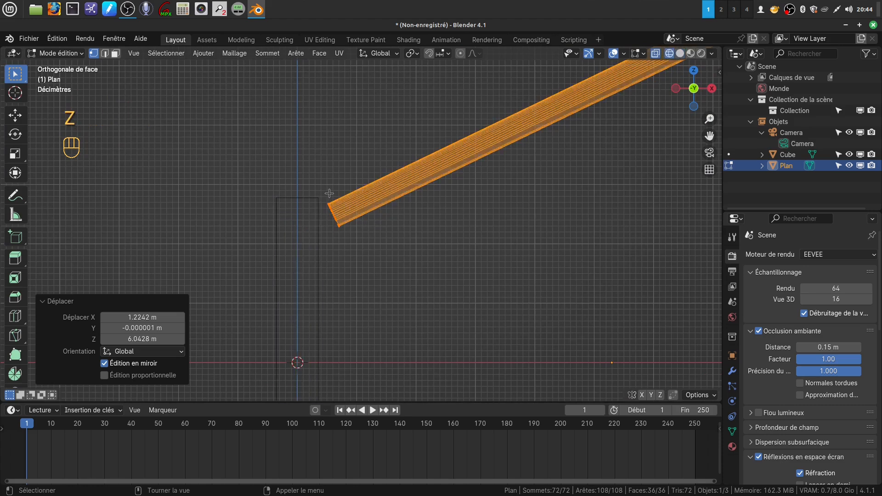
{"action": "key", "text": "z"}
{"action": "key", "text": "z"}
{"action": "key", "text": "a"}
{"action": "left_click_drag", "start_coordinate": [328, 199], "coordinate": [362, 254]}
{"action": "scroll", "coordinate": [423, 261], "scroll_direction": "down", "scroll_amount": 2}
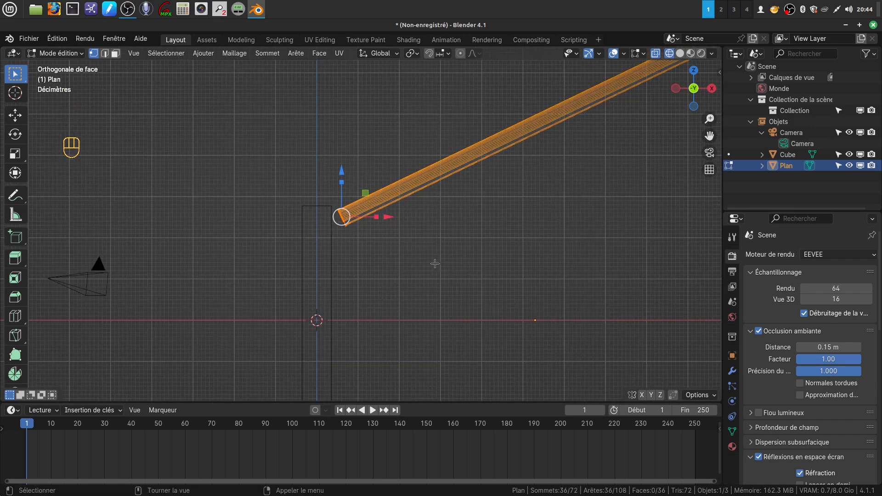
Try to make the rail's lower end face vertical by rotating its vertices 32.4°, and undo the rotation
{"action": "key", "text": "r"}
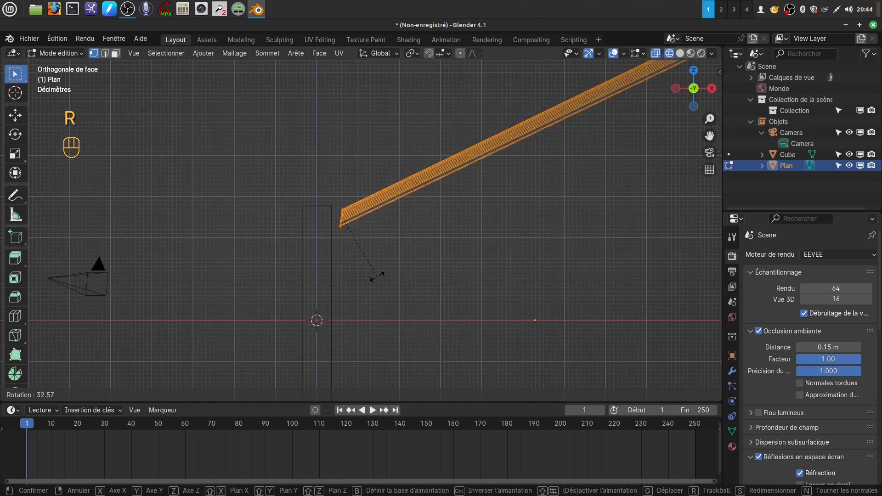
{"action": "left_click", "coordinate": [379, 271]}
{"action": "scroll", "coordinate": [526, 214], "scroll_direction": "down", "scroll_amount": 3}
{"action": "scroll", "coordinate": [604, 114], "scroll_direction": "down", "scroll_amount": 3}
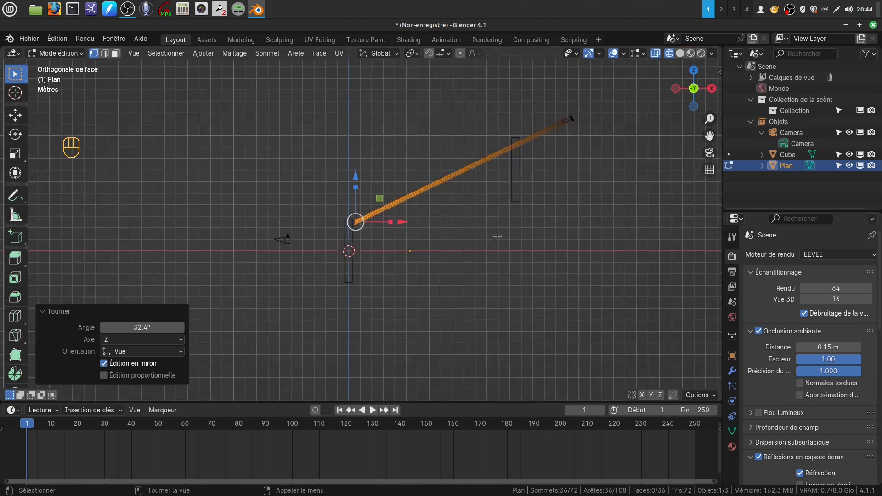
{"action": "scroll", "coordinate": [499, 233], "scroll_direction": "up", "scroll_amount": 6}
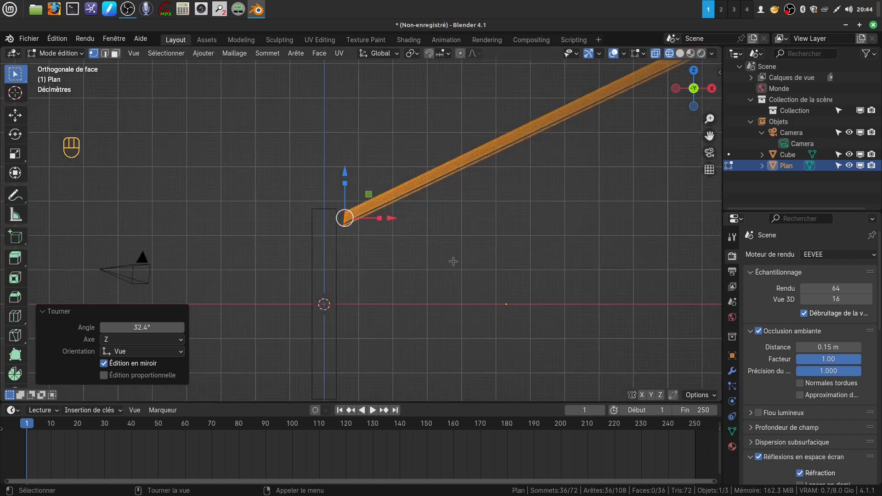
{"action": "key", "text": "ctrl+z"}
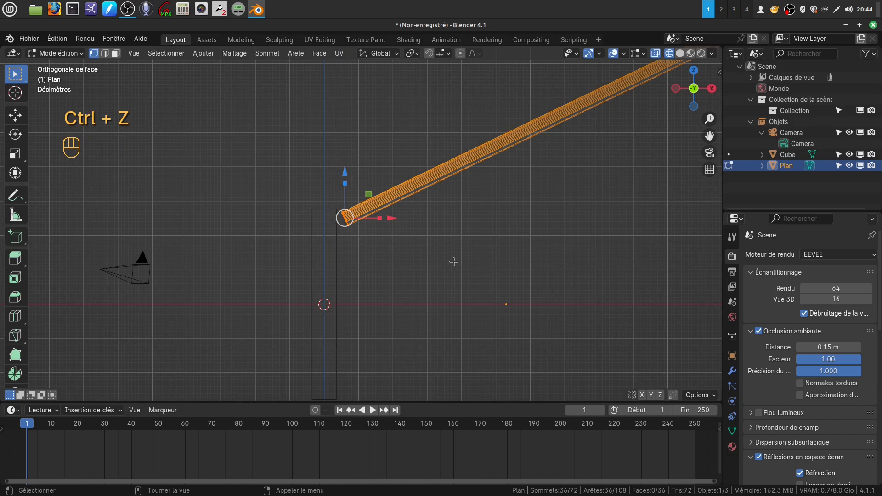
Activate the Shear tool for the selected vertices at the rail's lower end
{"action": "scroll", "coordinate": [452, 248], "scroll_direction": "up", "scroll_amount": 4}
{"action": "middle_click_drag", "start_coordinate": [452, 246], "coordinate": [485, 212], "text": "shift"}
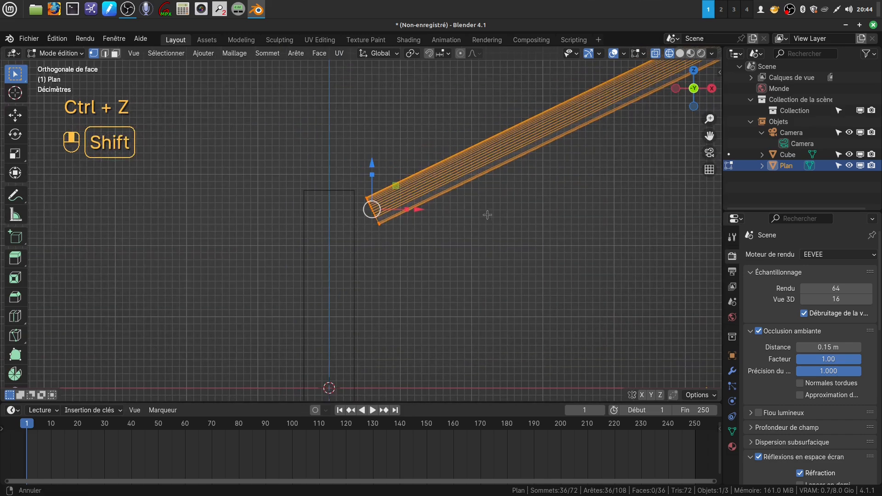
{"action": "middle_click_drag", "start_coordinate": [455, 248], "coordinate": [461, 222], "text": "shift"}
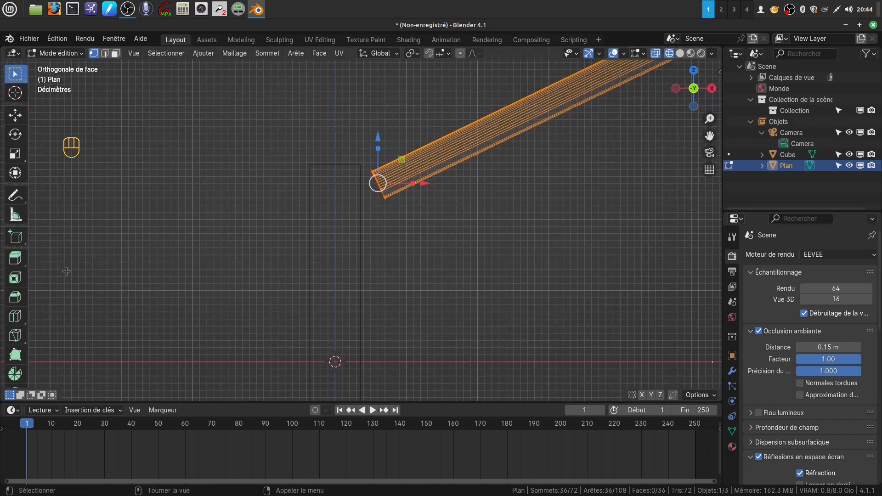
{"action": "scroll", "coordinate": [15, 367], "scroll_direction": "down", "scroll_amount": 3}
{"action": "scroll", "coordinate": [15, 368], "scroll_direction": "down", "scroll_amount": 2}
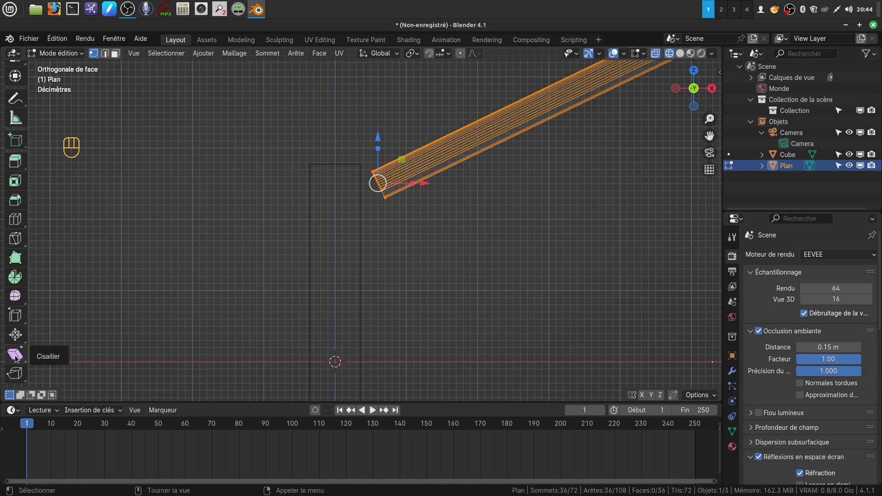
{"action": "left_click", "coordinate": [15, 355]}
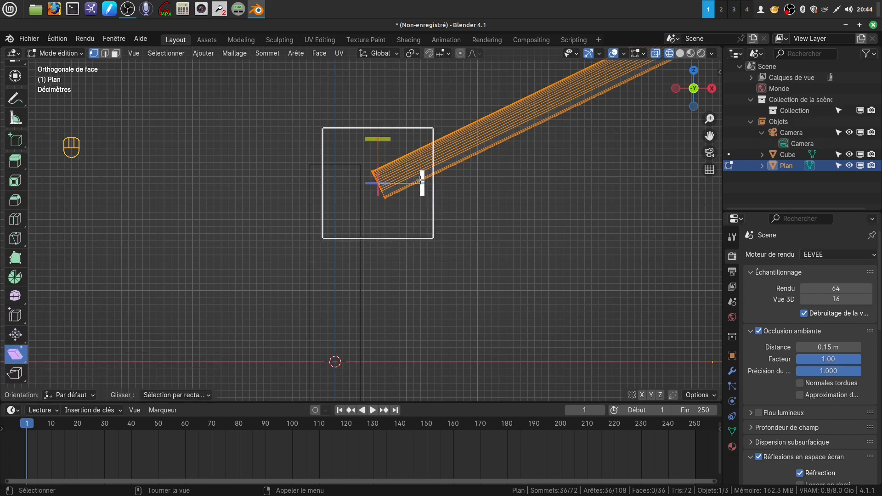
Try shearing the lower end vertices by -0.083 with axis Y and ortho axis Z, and undo it
{"action": "left_click_drag", "start_coordinate": [424, 184], "coordinate": [424, 205]}
{"action": "left_click", "coordinate": [437, 168]}
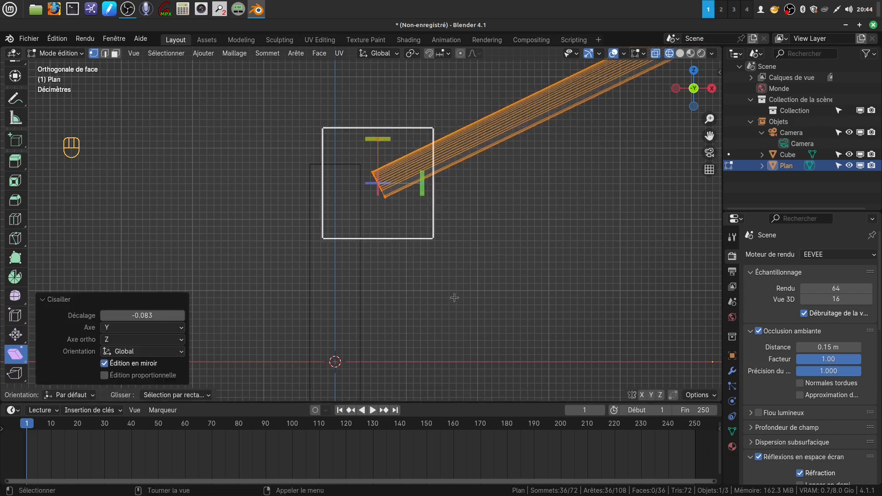
{"action": "key", "text": "ctrl+z"}
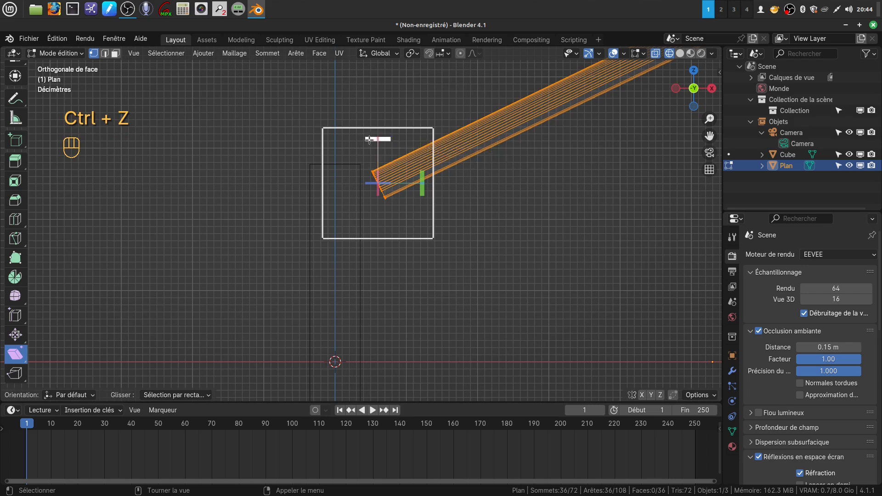
Shear the rail's lower end by 0.480 with axis Y and ortho axis X, and return to Object Mode with solid shading
{"action": "left_click_drag", "start_coordinate": [374, 142], "coordinate": [542, 159]}
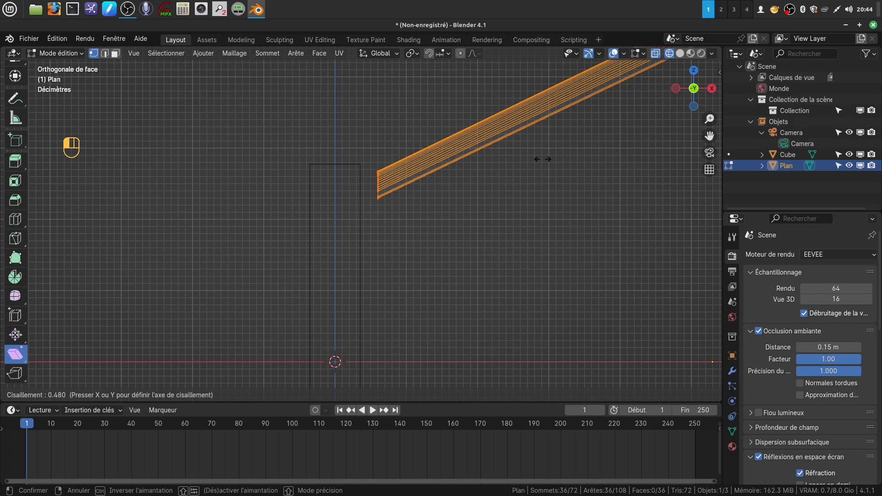
{"action": "left_click_drag", "start_coordinate": [543, 159], "coordinate": [542, 159]}
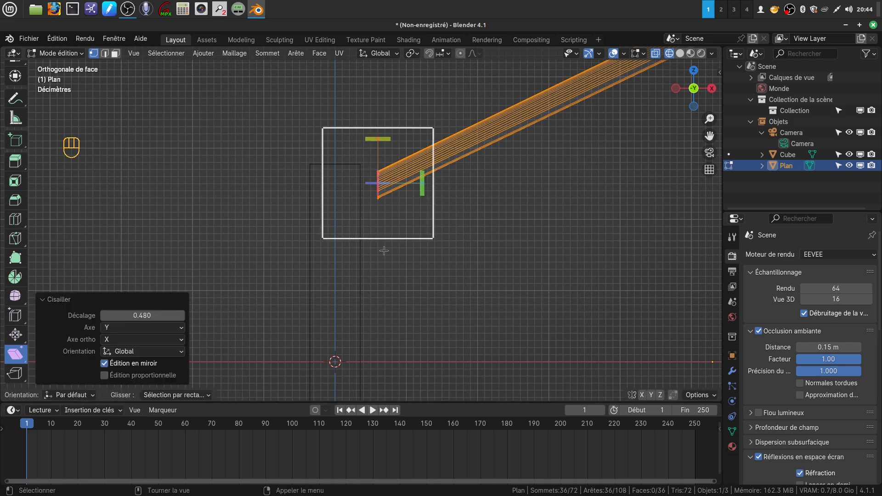
{"action": "scroll", "coordinate": [523, 283], "scroll_direction": "down", "scroll_amount": 3}
{"action": "key", "text": "Tab"}
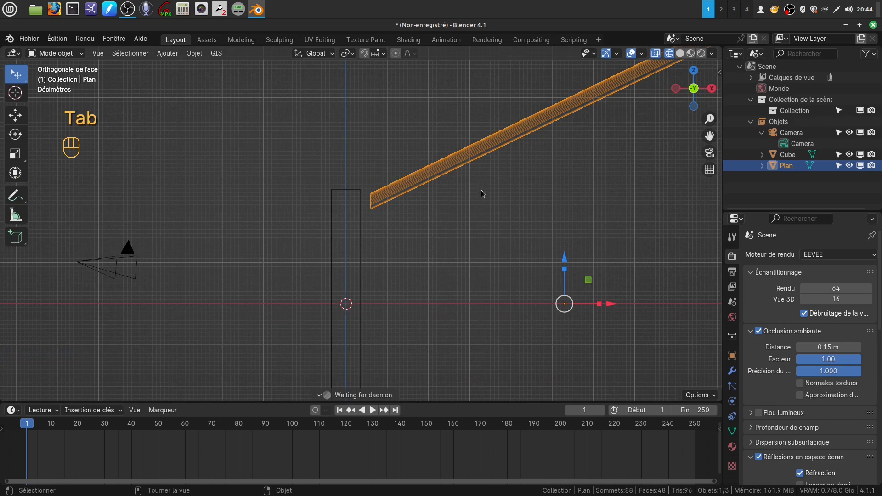
{"action": "key", "text": "shift+z"}
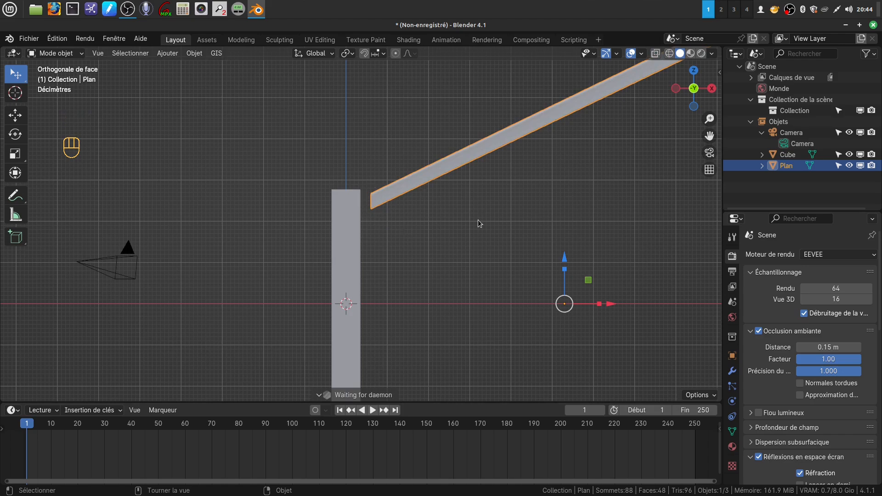
Move the rail so that its vertical end face butts against the side of the first bar
{"action": "scroll", "coordinate": [509, 203], "scroll_direction": "down", "scroll_amount": 4}
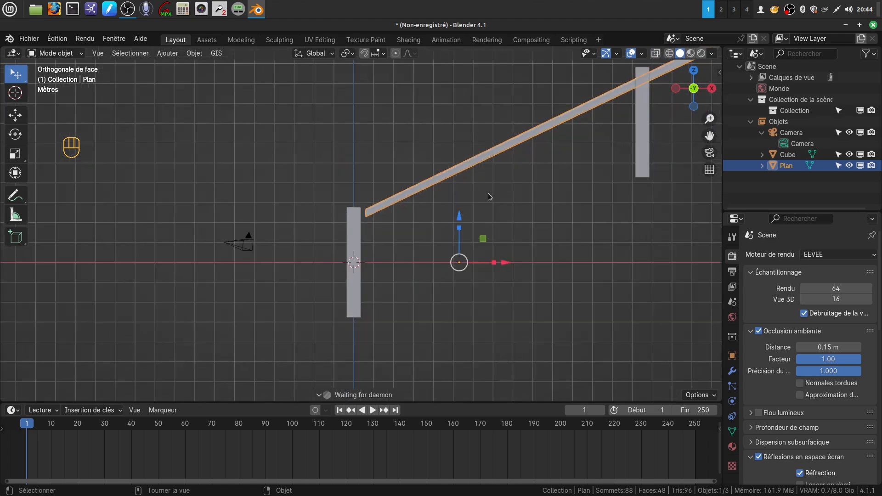
{"action": "scroll", "coordinate": [382, 266], "scroll_direction": "up", "scroll_amount": 4}
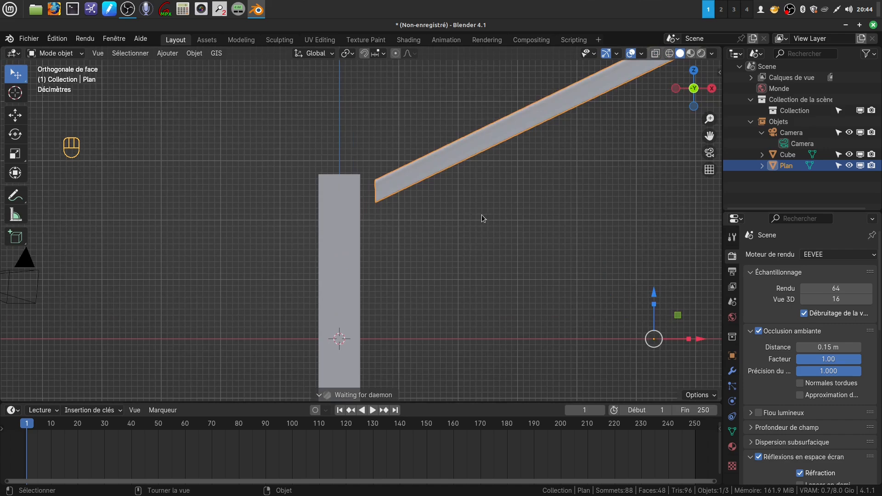
{"action": "key", "text": "g"}
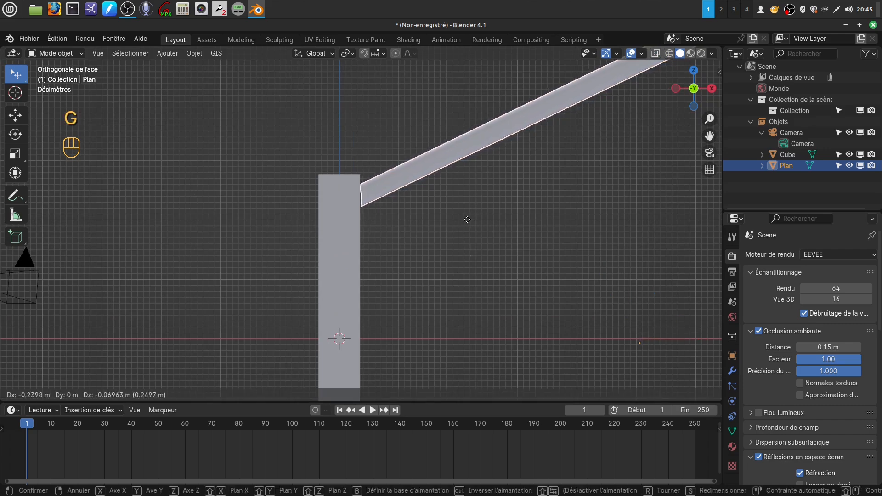
{"action": "left_click", "coordinate": [465, 217]}
Examine how the sloped rail meets the two vertical bars in perspective and in the front view
{"action": "middle_click_drag", "start_coordinate": [456, 239], "coordinate": [430, 282]}
{"action": "key", "text": "Tab"}
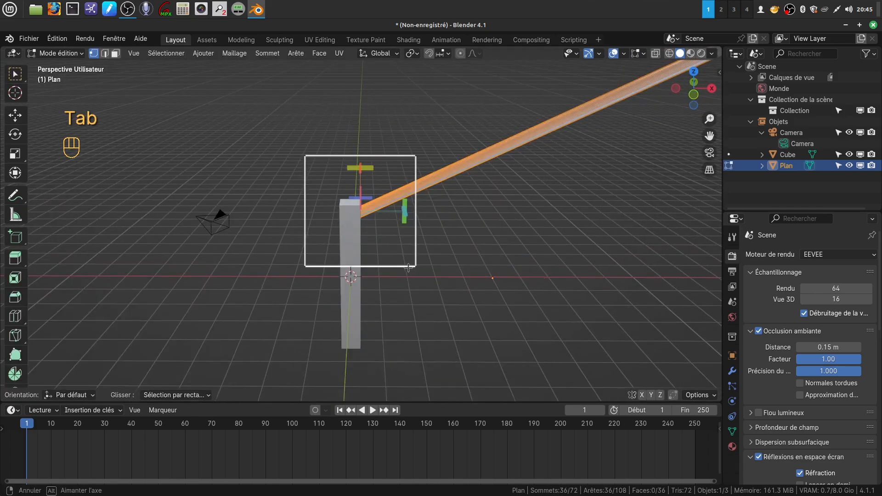
{"action": "key", "text": "Tab"}
{"action": "middle_click_drag", "start_coordinate": [393, 254], "coordinate": [429, 257]}
{"action": "scroll", "coordinate": [383, 311], "scroll_direction": "up", "scroll_amount": 5}
{"action": "scroll", "coordinate": [429, 257], "scroll_direction": "down", "scroll_amount": 4}
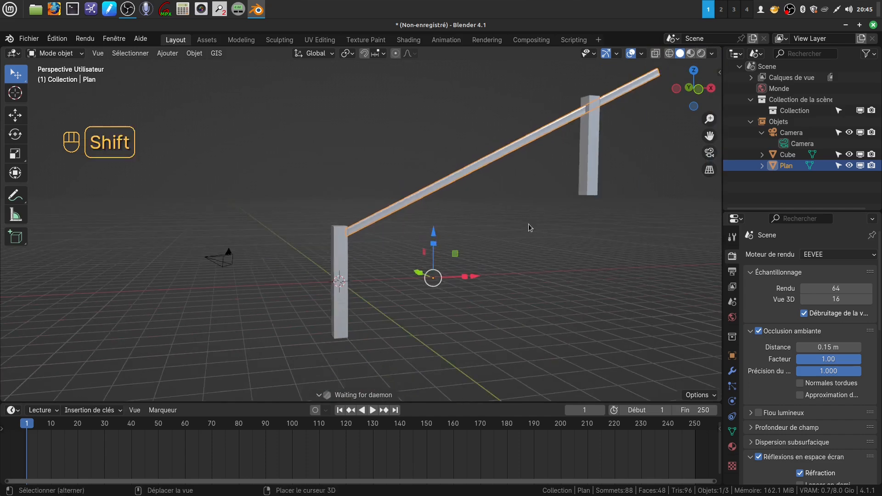
{"action": "middle_click_drag", "start_coordinate": [529, 224], "coordinate": [465, 268], "text": "shift"}
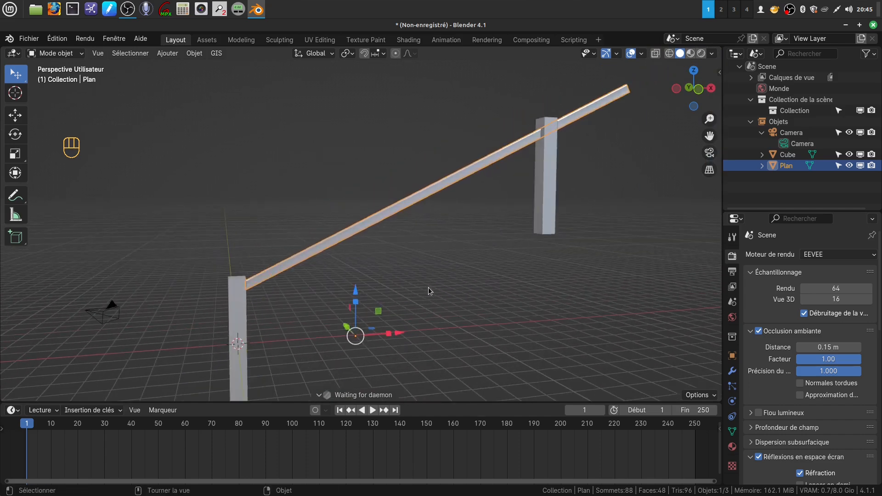
{"action": "key", "text": "KP_1"}
{"action": "scroll", "coordinate": [428, 288], "scroll_direction": "down", "scroll_amount": 3}
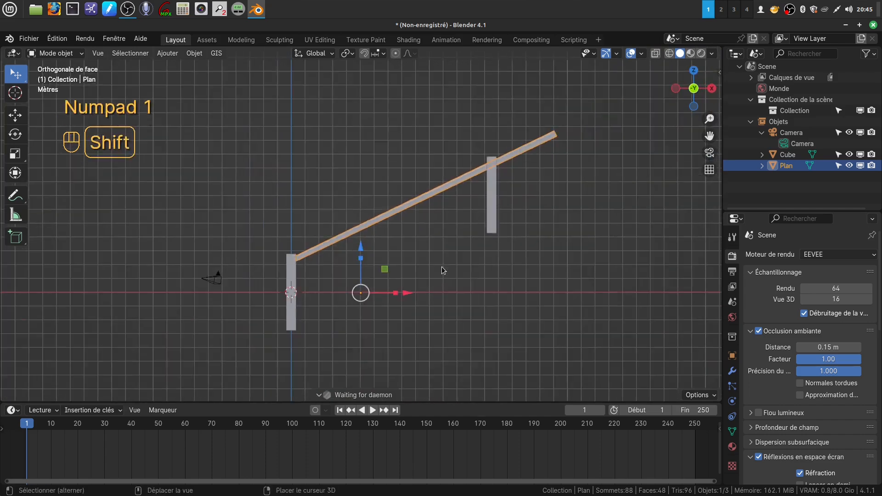
{"action": "middle_click_drag", "start_coordinate": [441, 267], "coordinate": [420, 263], "text": "shift"}
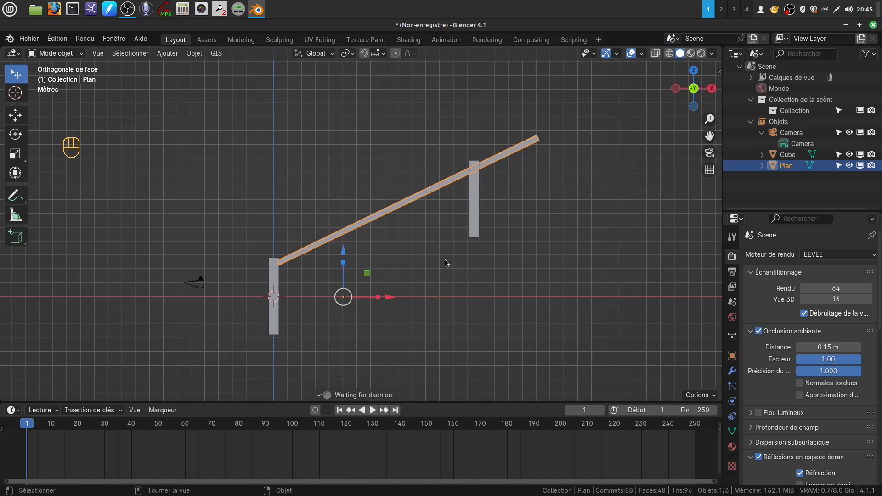
{"action": "scroll", "coordinate": [444, 259], "scroll_direction": "up", "scroll_amount": 1}
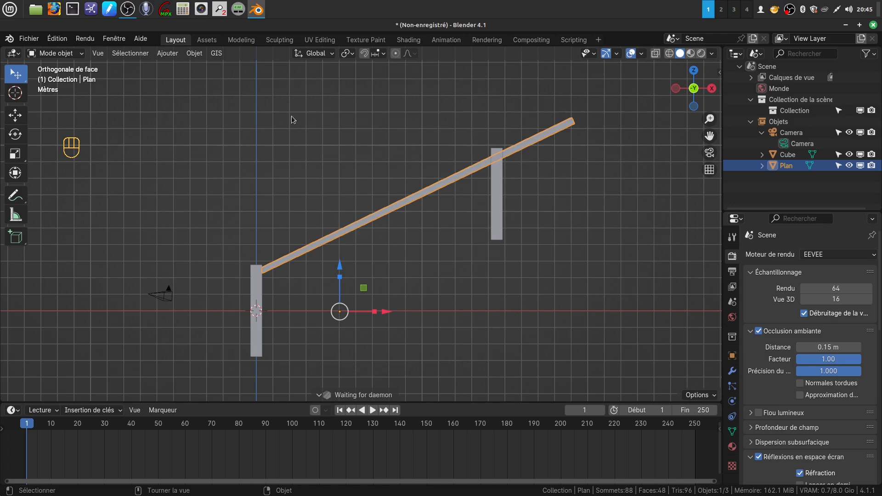
{"action": "scroll", "coordinate": [476, 273], "scroll_direction": "up", "scroll_amount": 2}
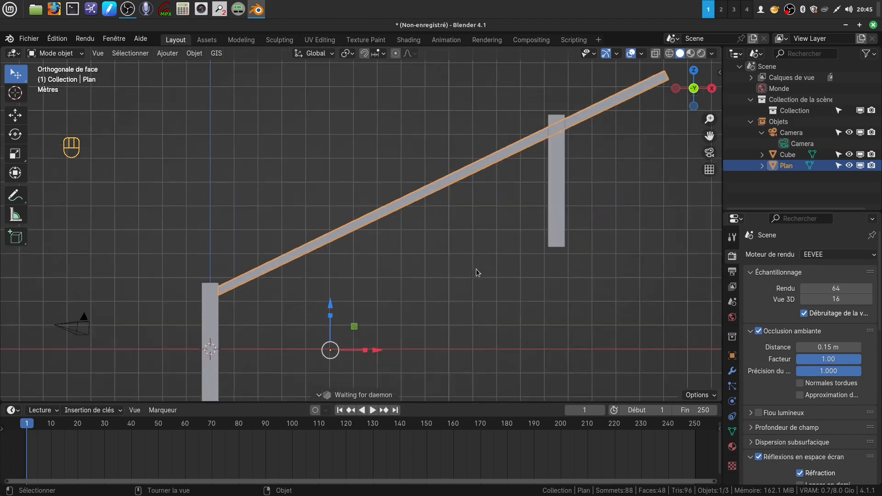
{"action": "scroll", "coordinate": [469, 260], "scroll_direction": "down", "scroll_amount": 3}
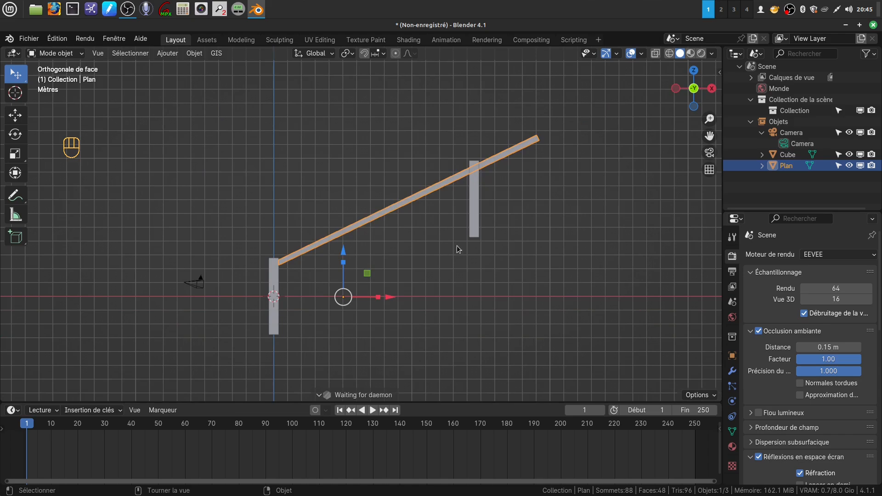
{"action": "middle_click_drag", "start_coordinate": [430, 245], "coordinate": [442, 265]}
{"action": "scroll", "coordinate": [445, 261], "scroll_direction": "up", "scroll_amount": 2}
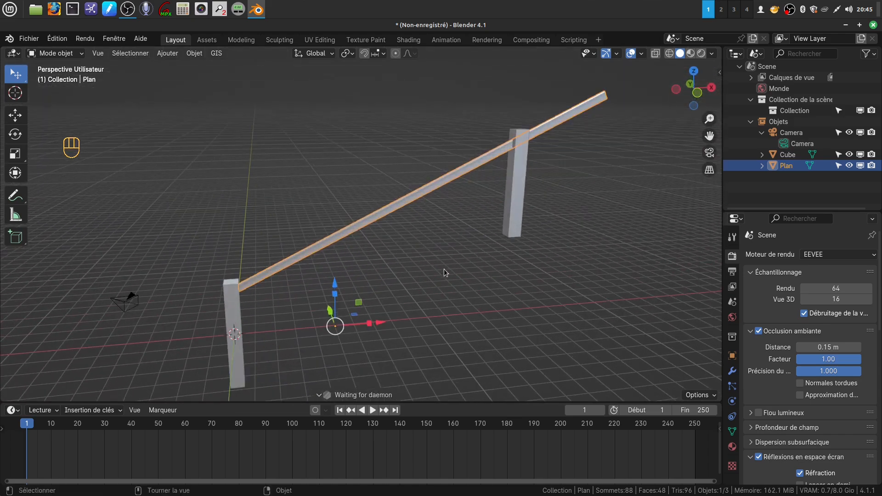
{"action": "scroll", "coordinate": [448, 247], "scroll_direction": "down", "scroll_amount": 3}
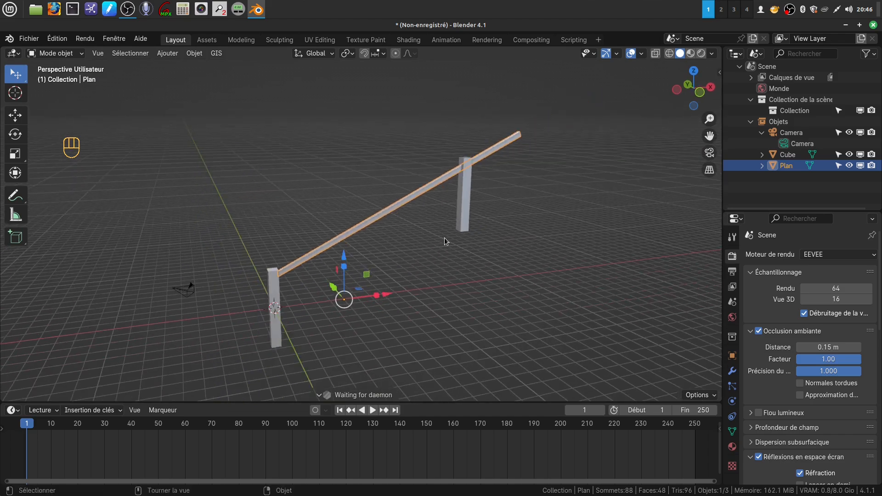
{"action": "scroll", "coordinate": [431, 273], "scroll_direction": "up", "scroll_amount": 1}
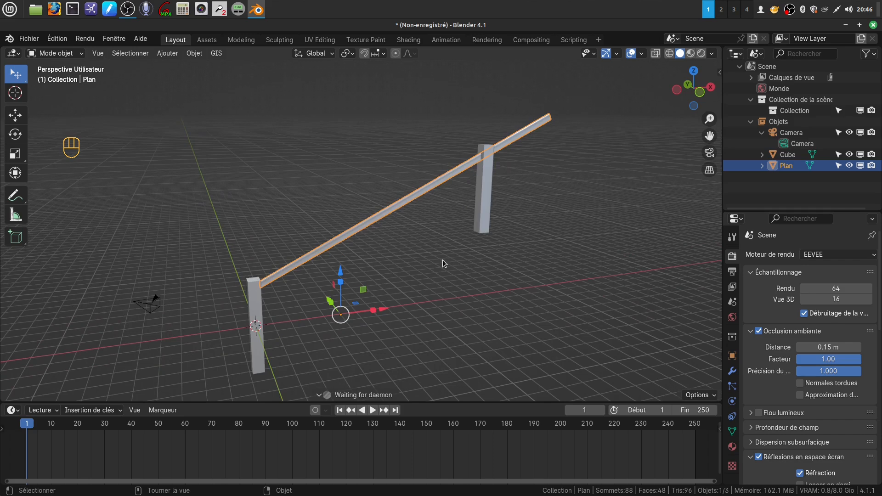